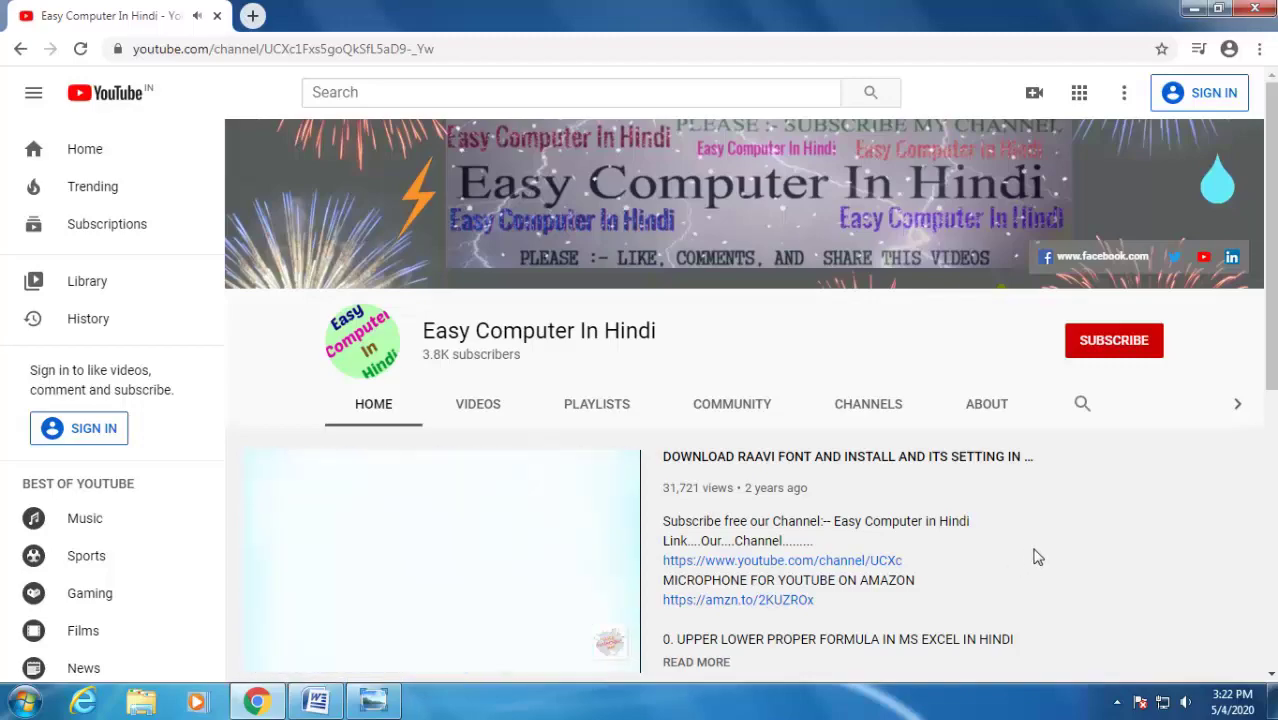
- Scroll down the YouTube channel page to the Uploads and Popular uploads rows
scroll(1036, 553, "down", 5)
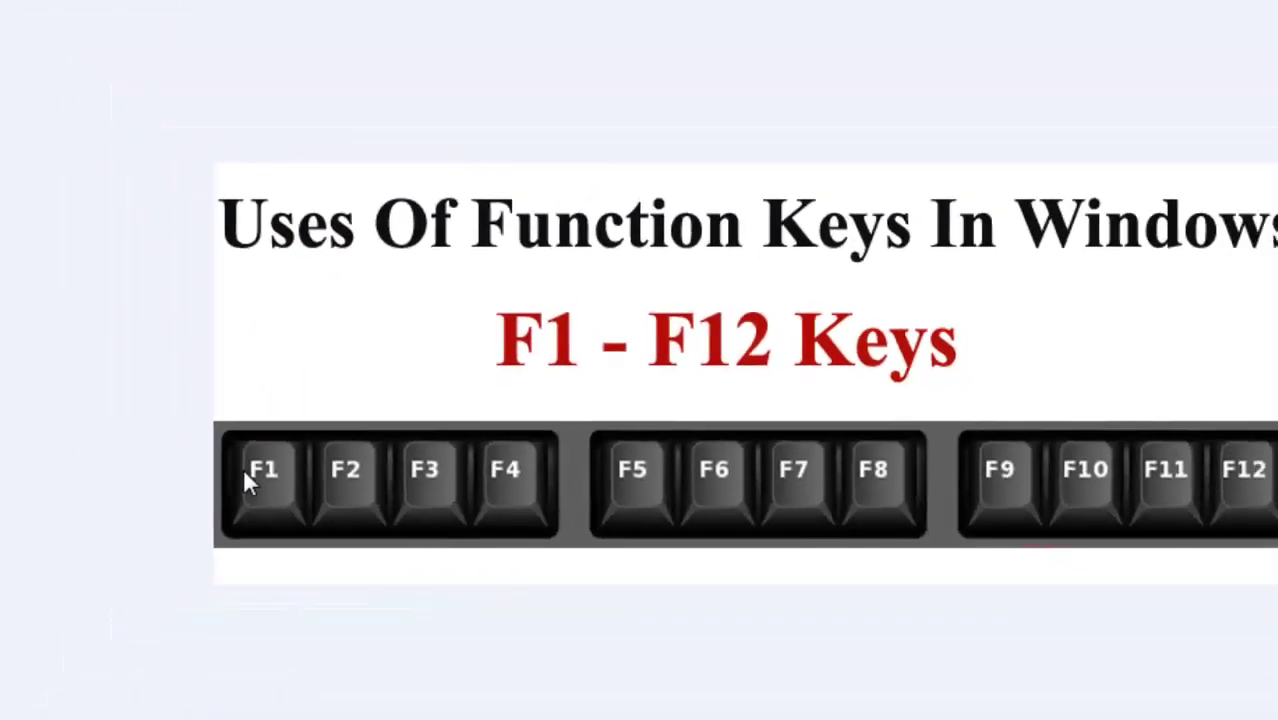
- From the Computer folder, show the 'Working with the Computer folder' help topic maximized, then close it
key("super")
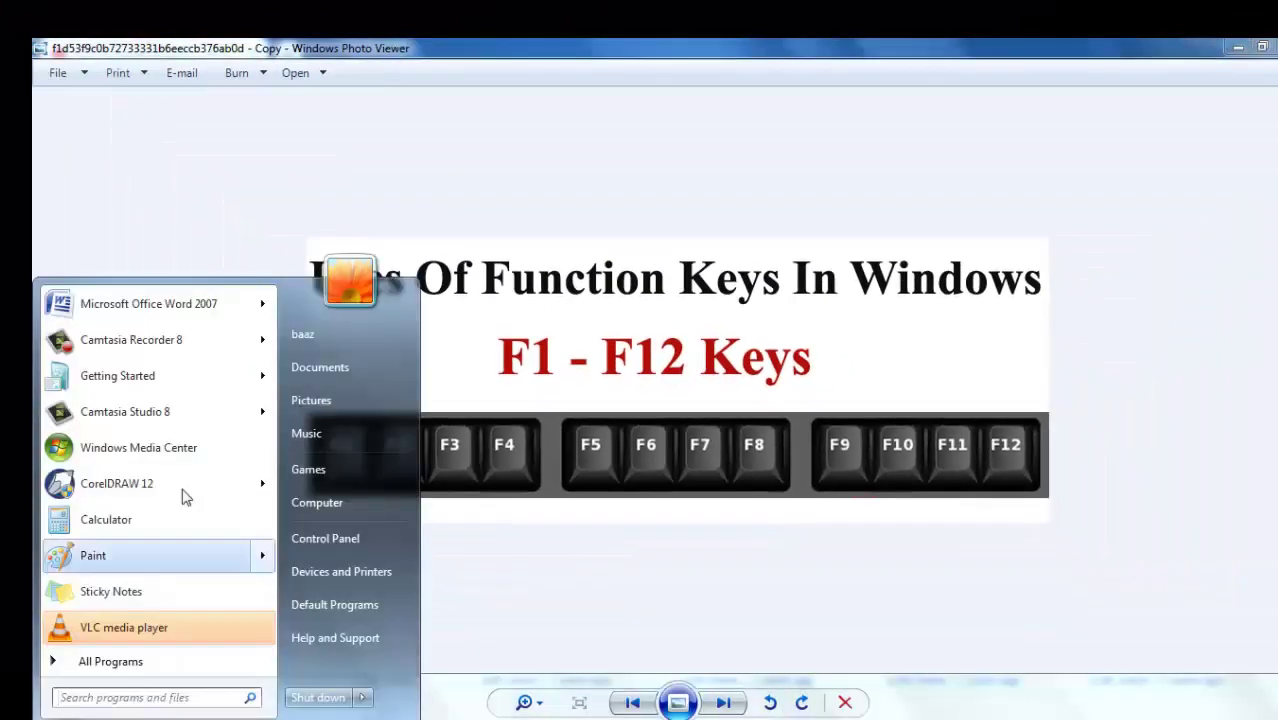
key("super")
key("super")
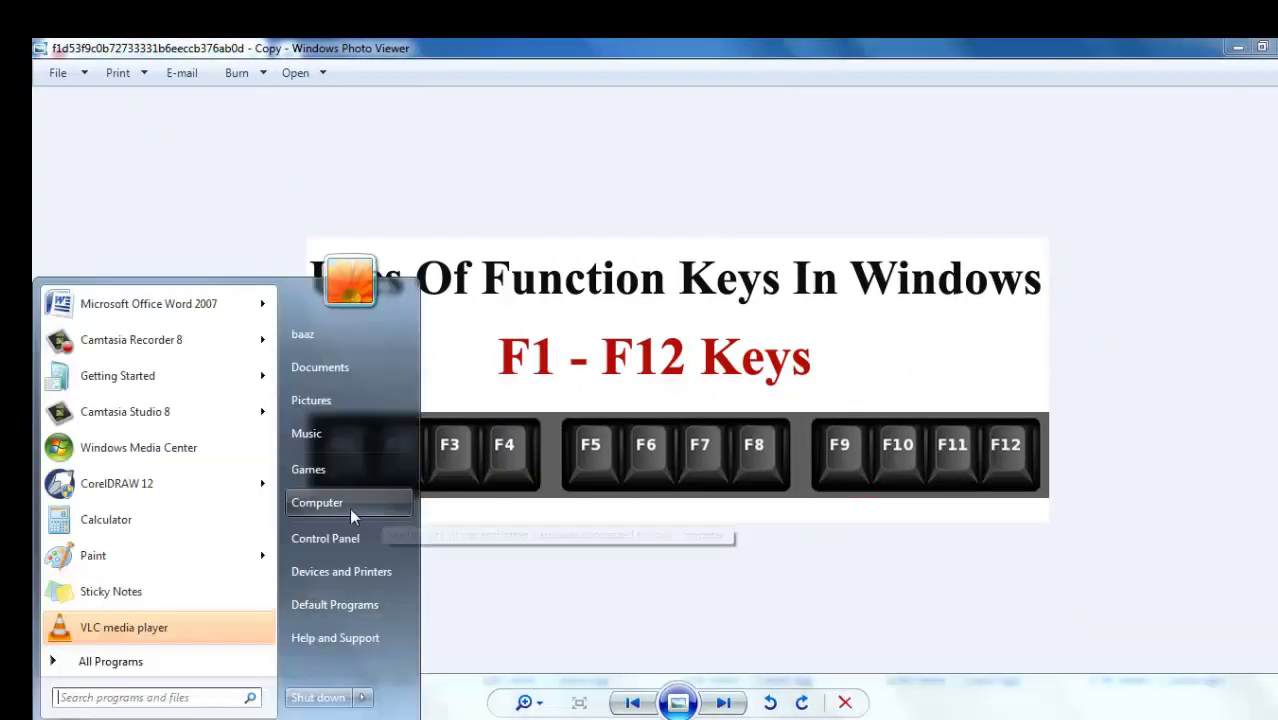
left_click(349, 505)
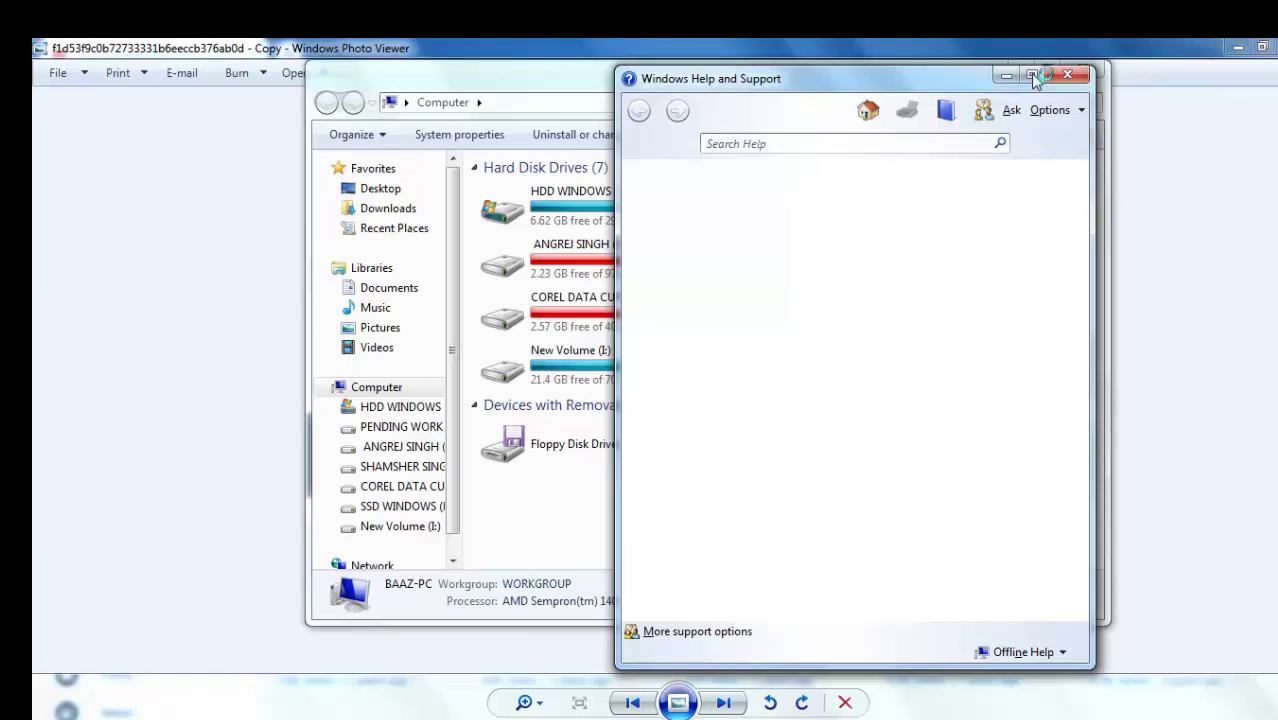
left_click(1031, 75)
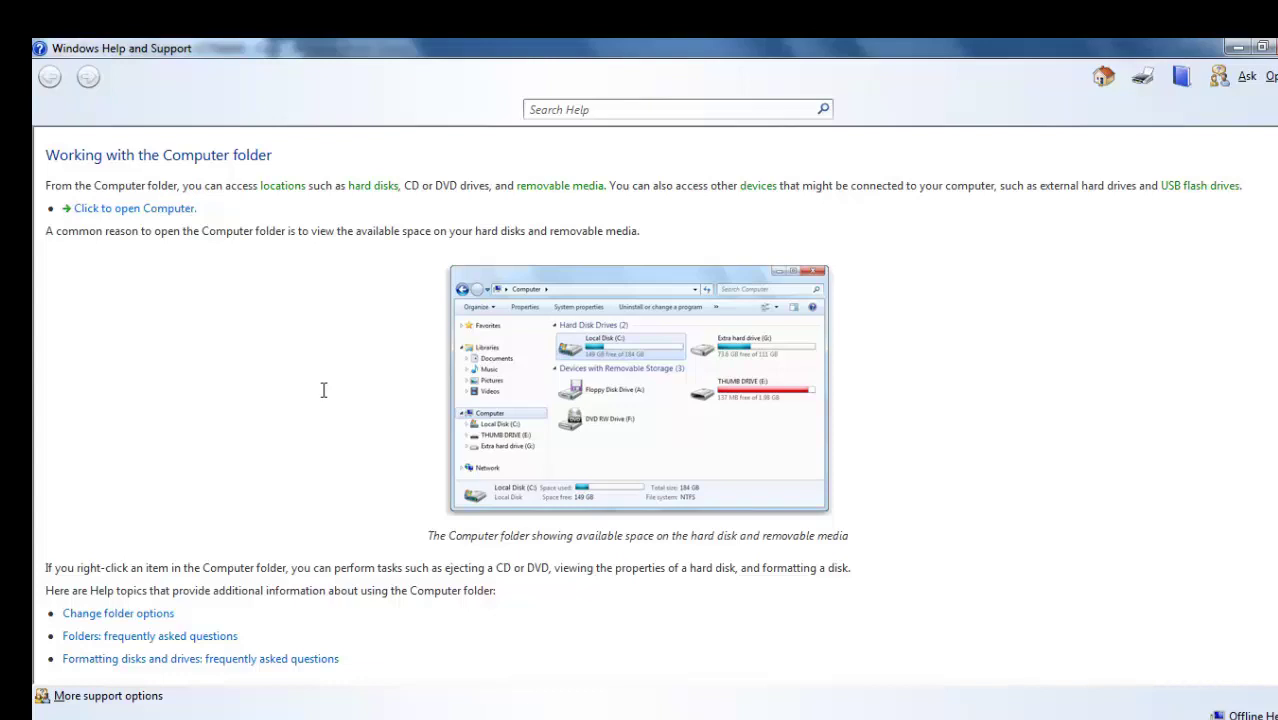
left_click(1271, 47)
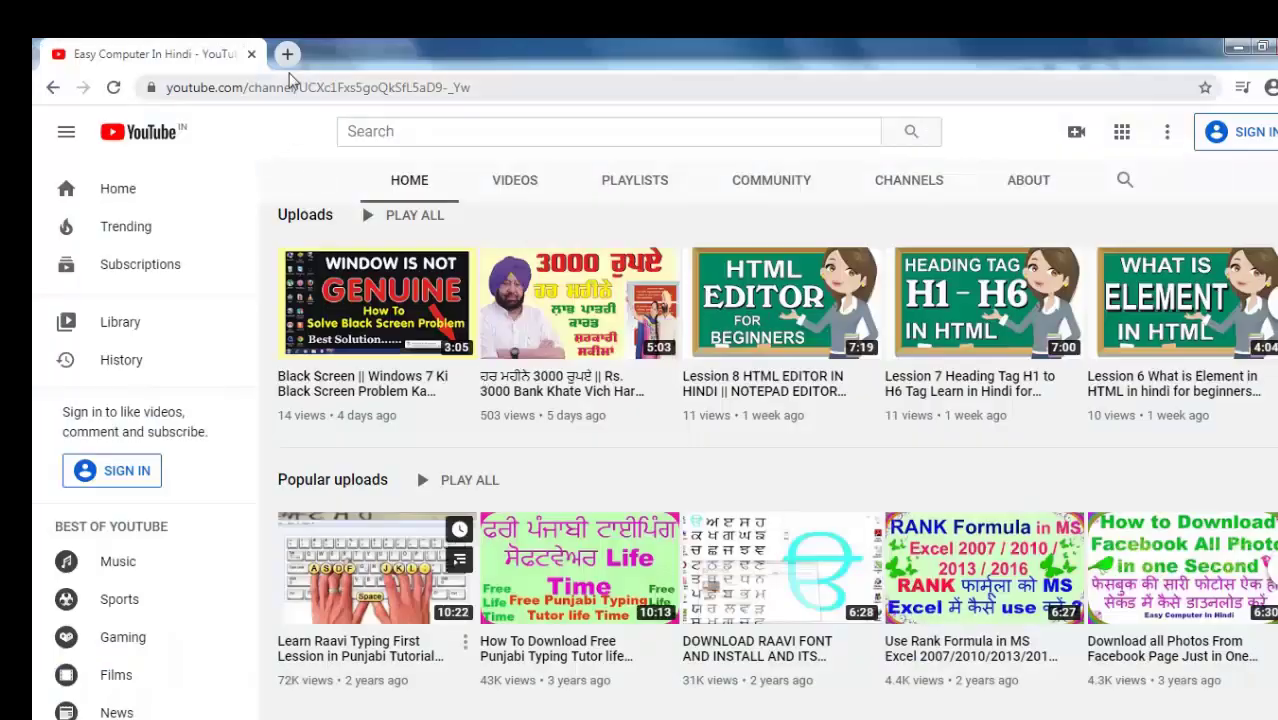
left_click(287, 54)
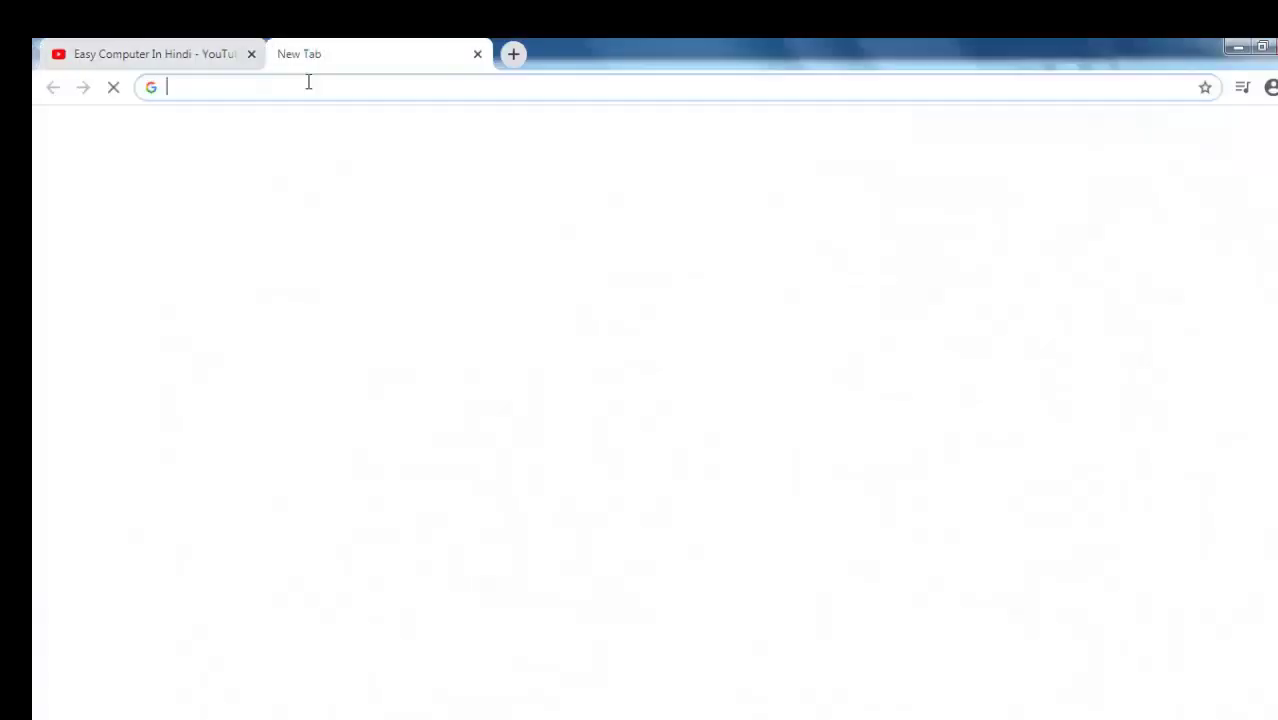
type("www")
key("Return")
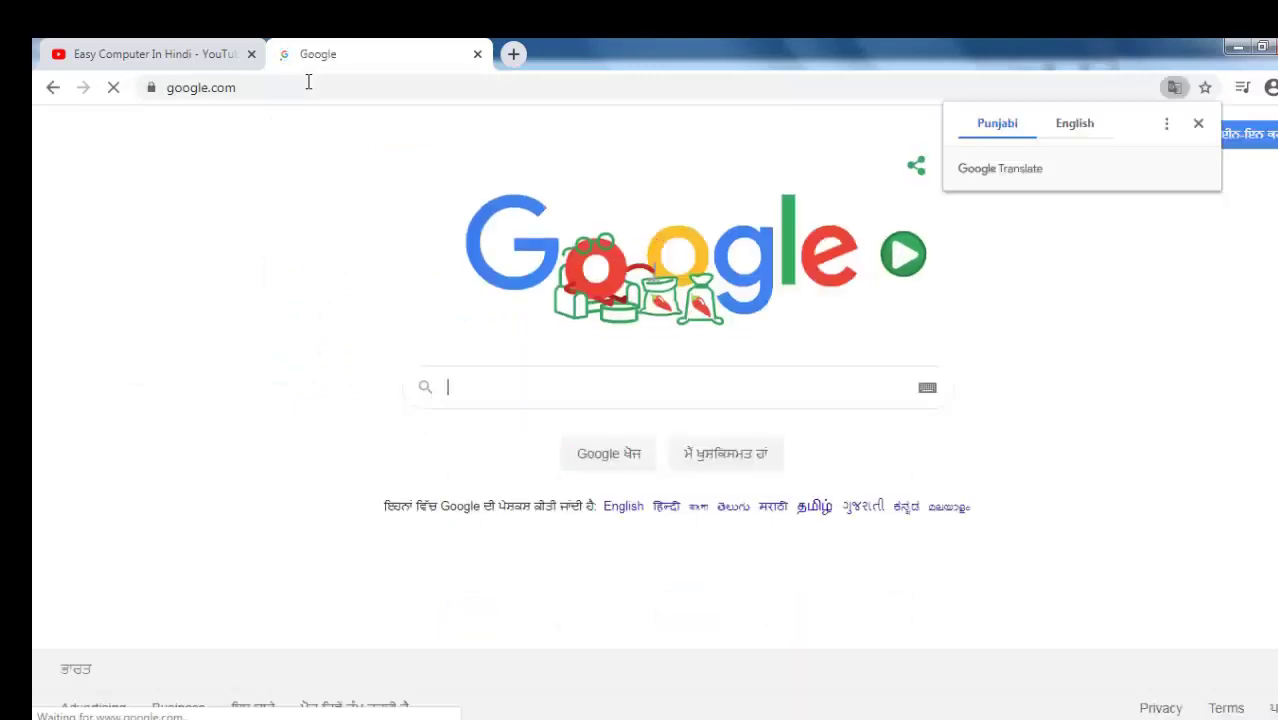
left_click(1199, 124)
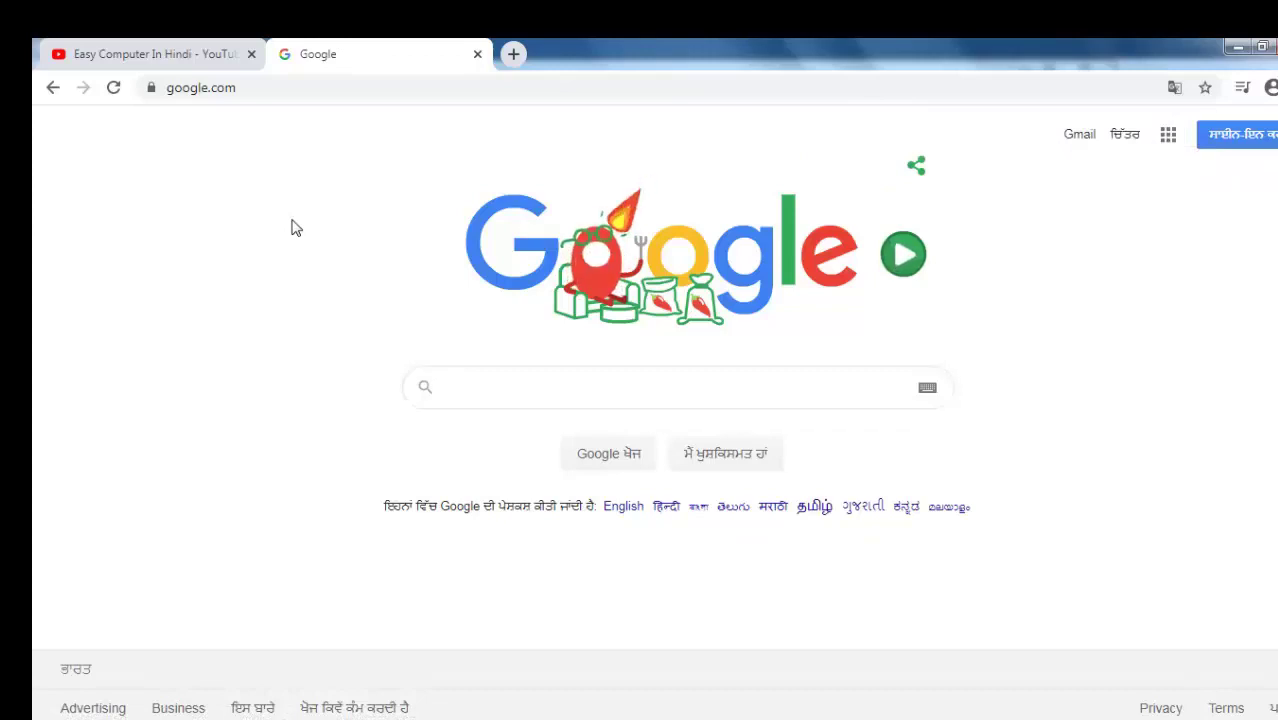
- Open Chrome Help with F1, translate it to English, then set its footer language to Hindi
key("F1")
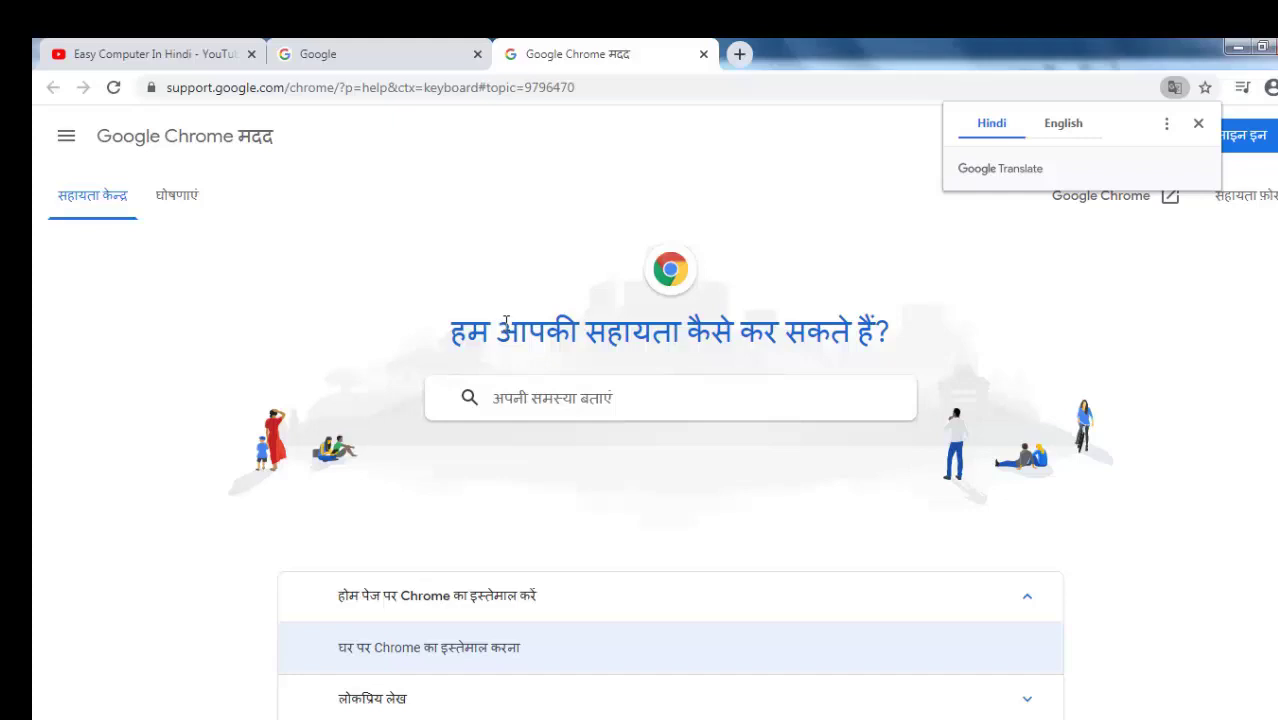
scroll(579, 417, "down", 4)
scroll(757, 400, "up", 4)
left_click(1065, 129)
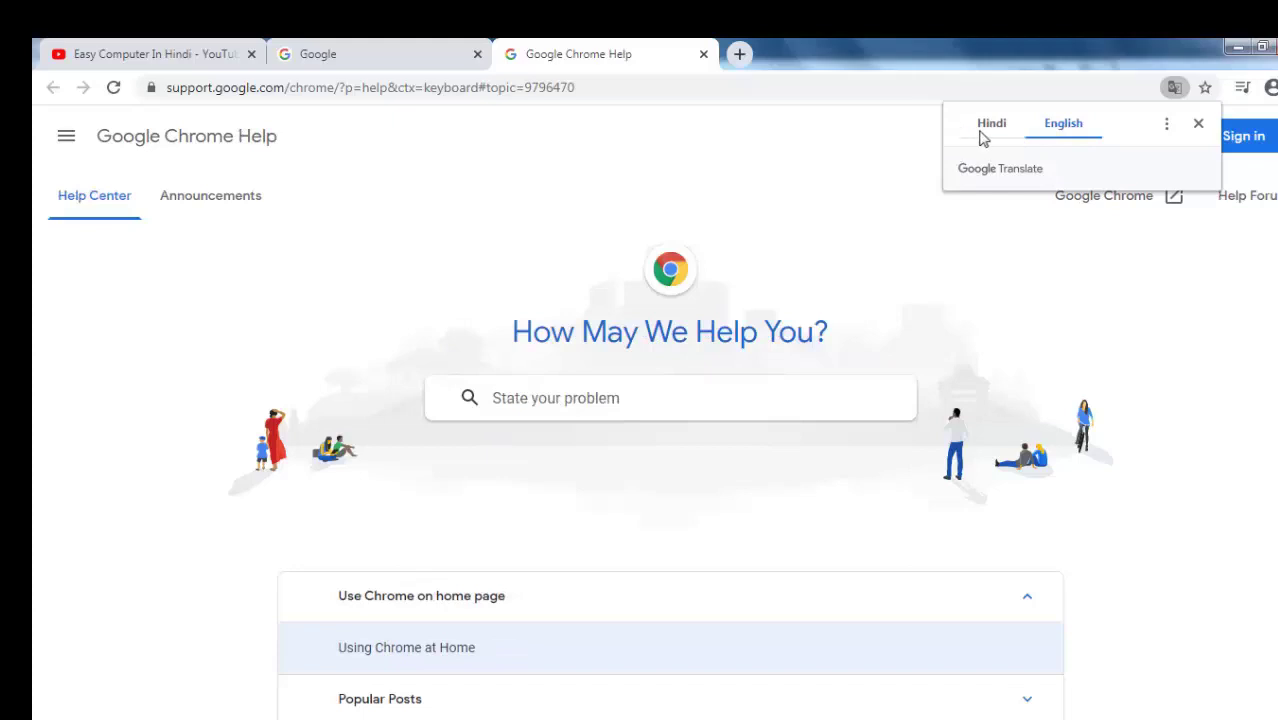
scroll(491, 305, "down", 5)
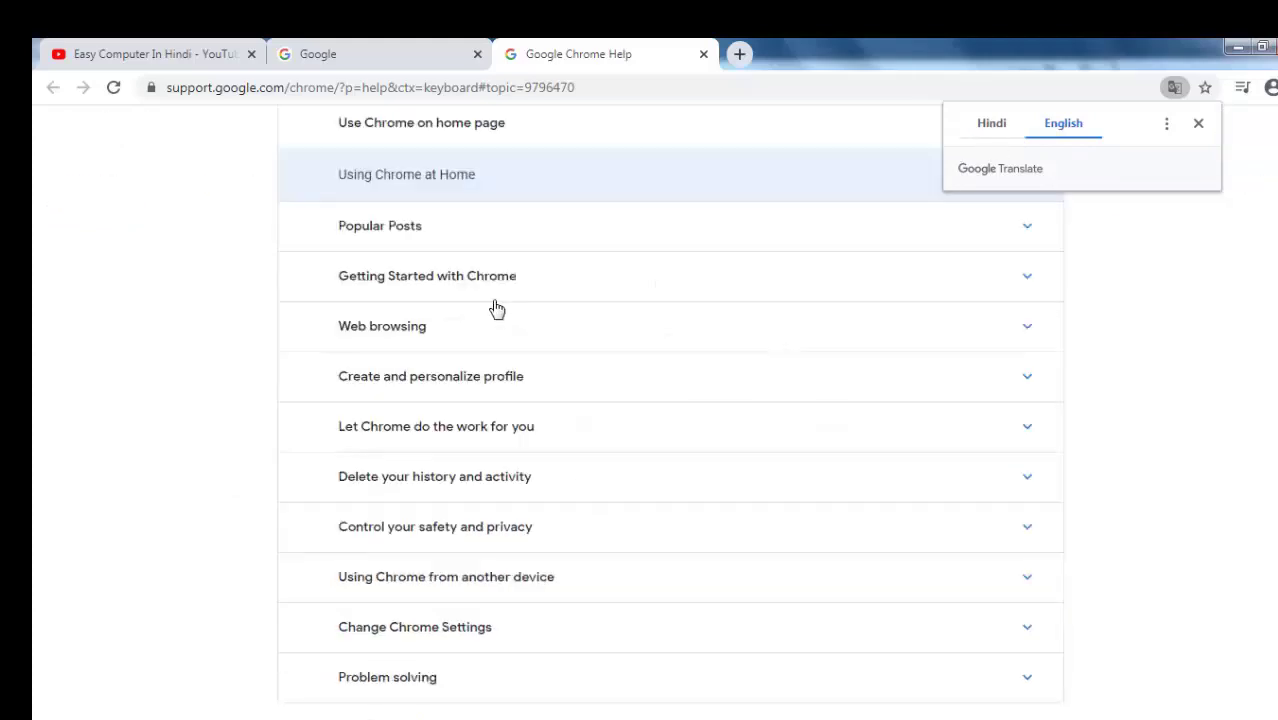
scroll(491, 305, "down", 4)
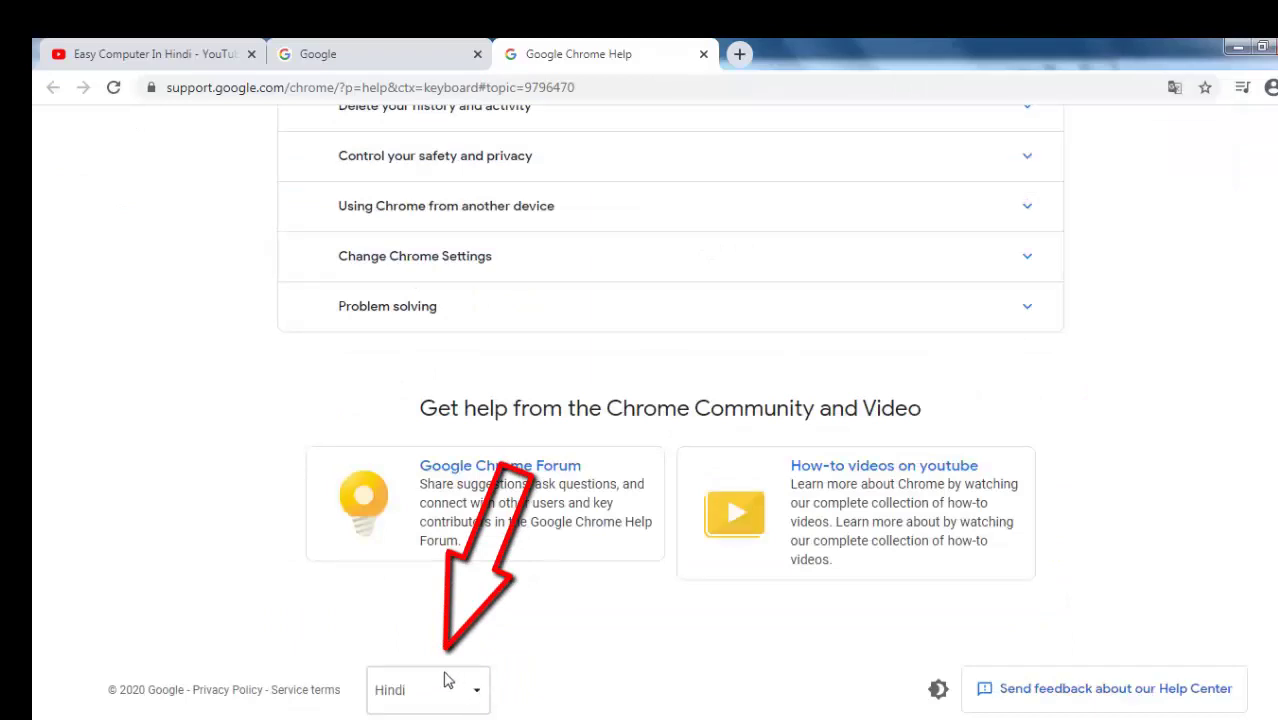
left_click(479, 692)
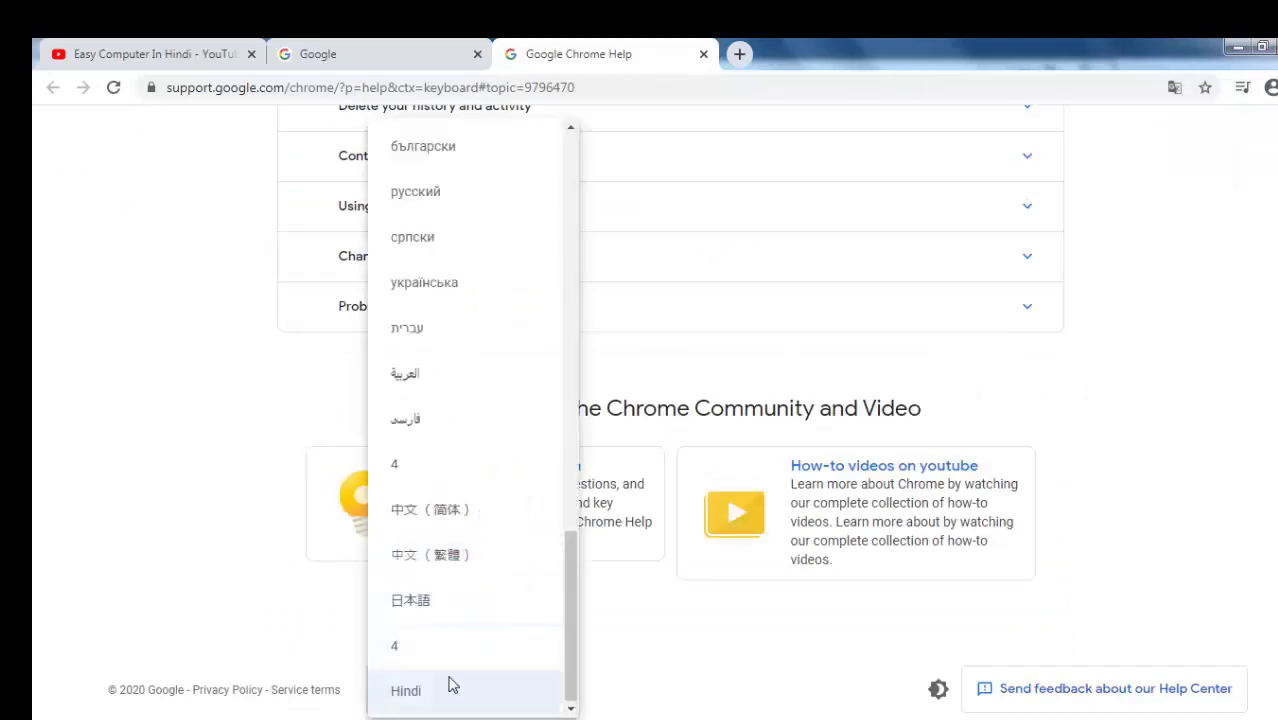
left_click(484, 553)
left_click(420, 478)
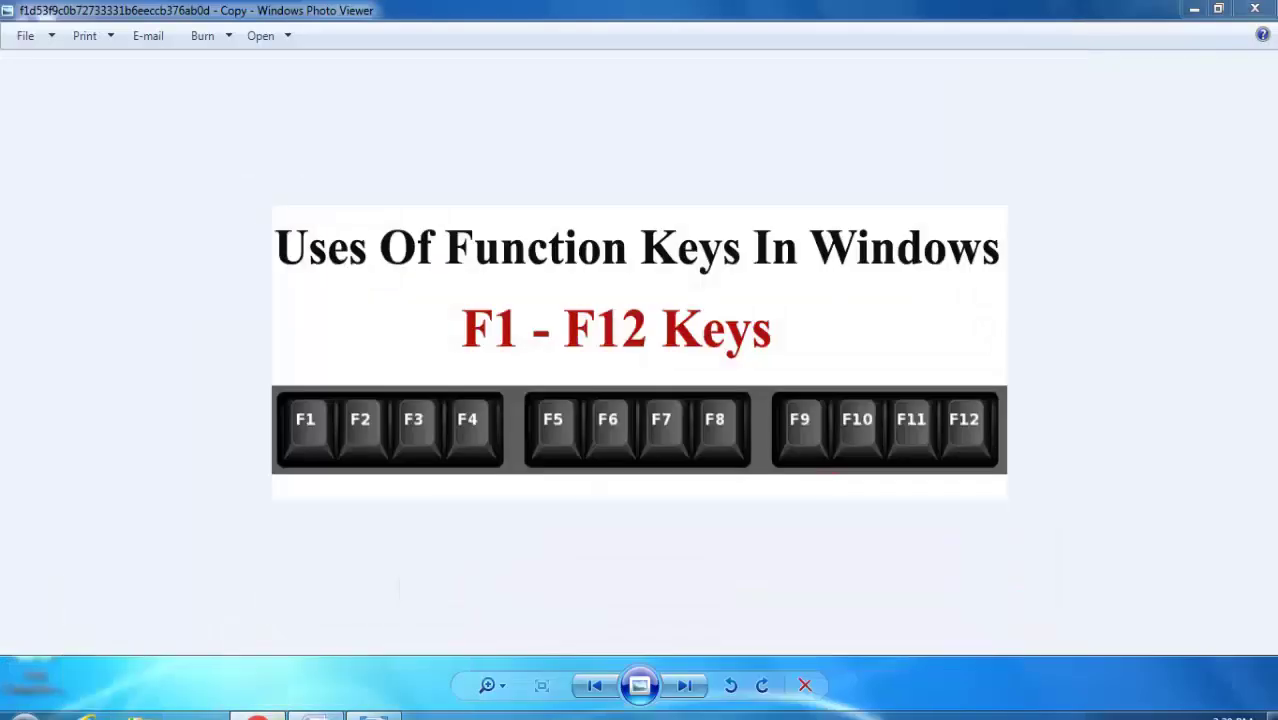
- Open the HDD WINDOWS (C:) drive from Computer and bring up its help with F1
key("super")
left_click(276, 476)
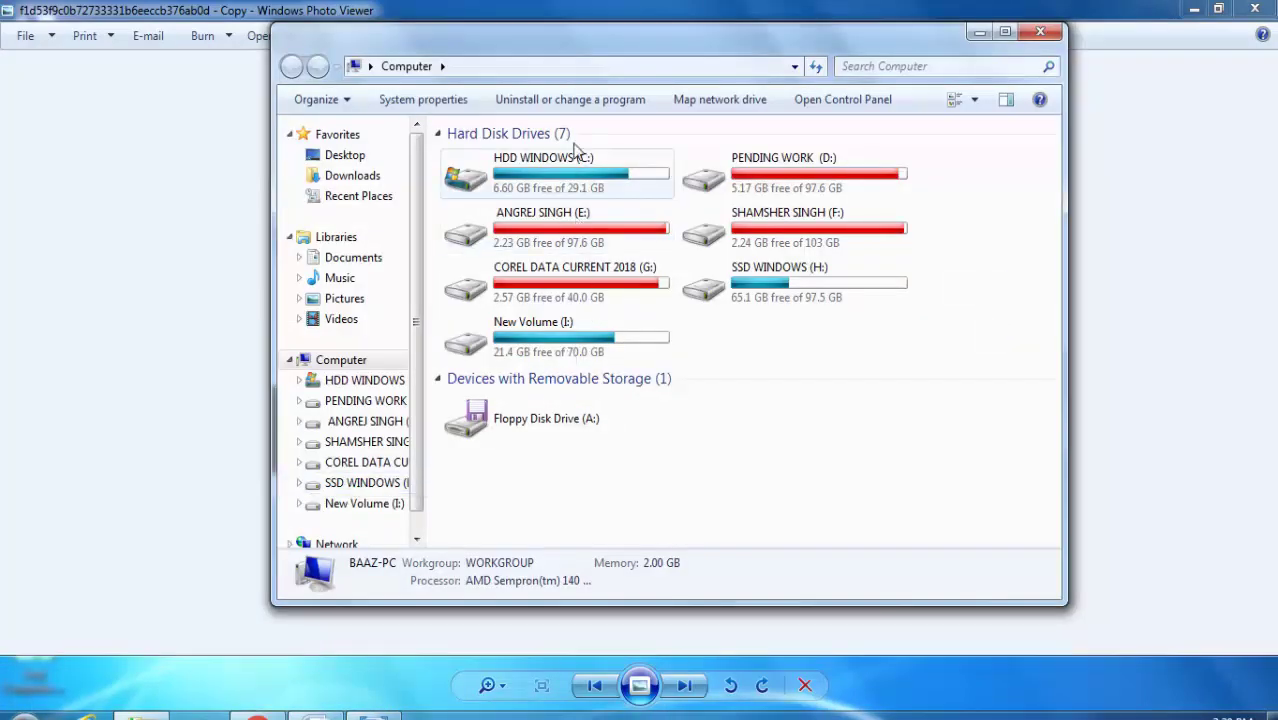
mouse_move(556, 173)
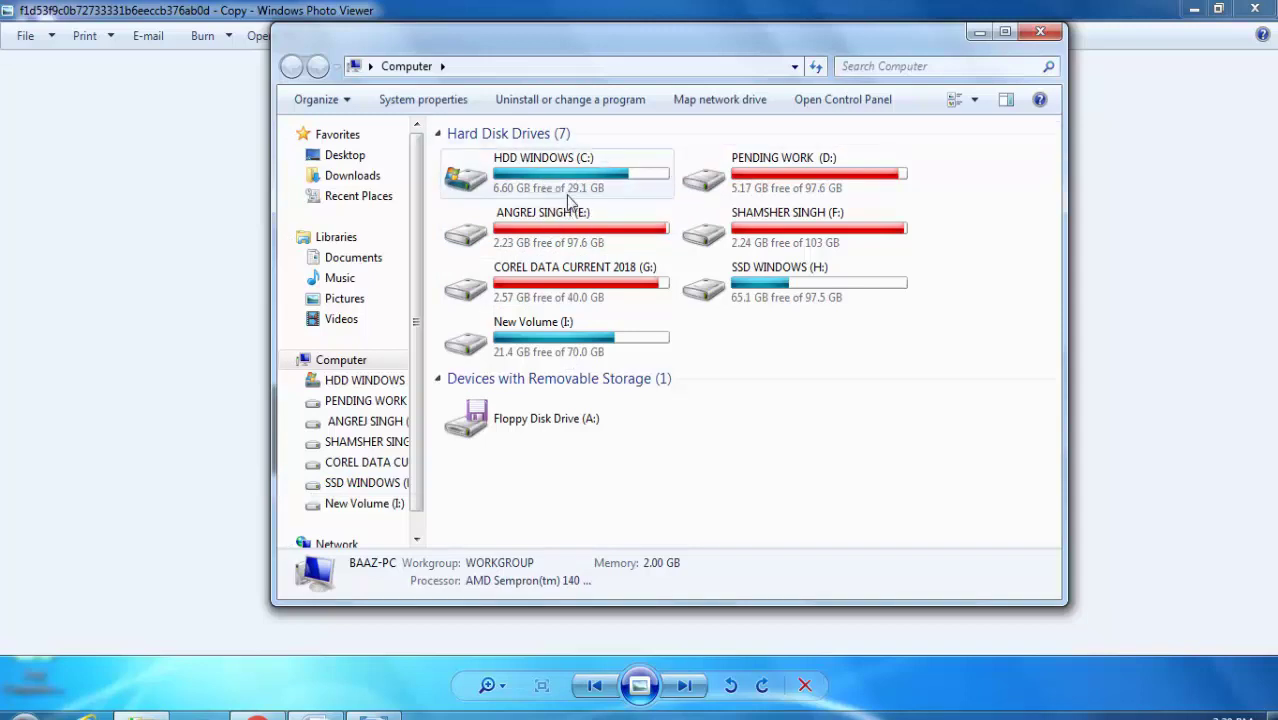
double_click(577, 186)
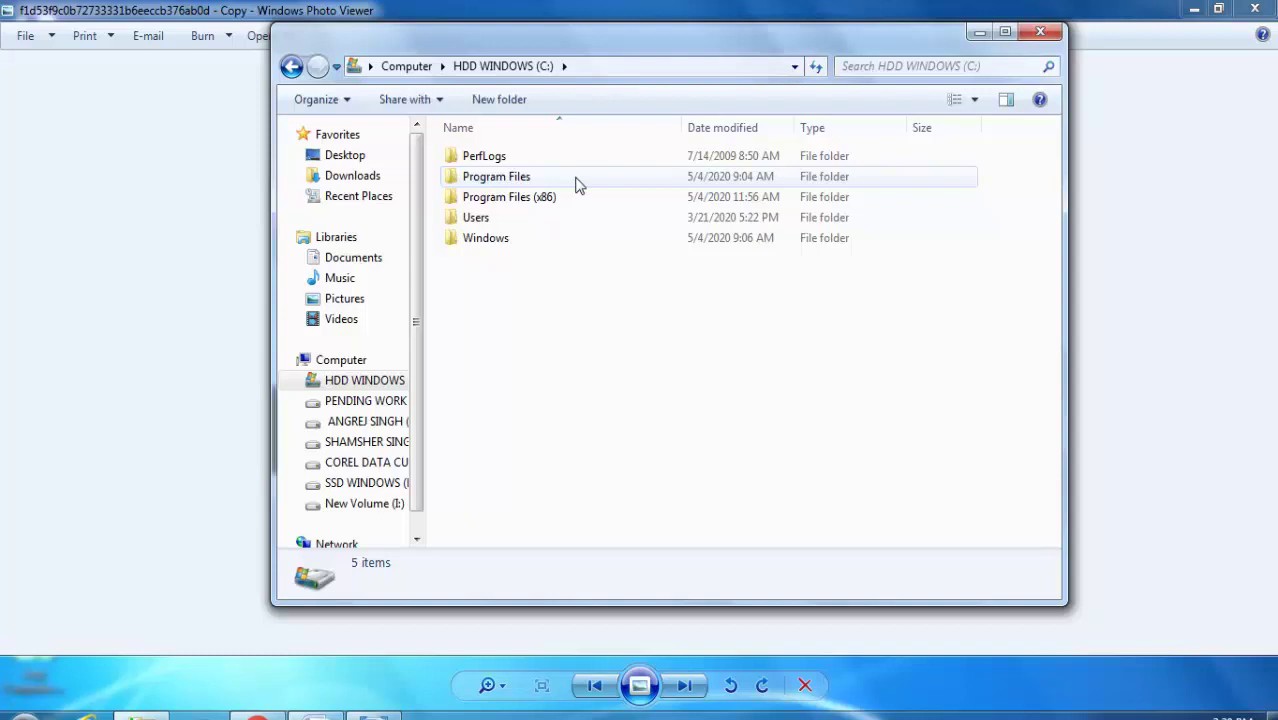
key("F1")
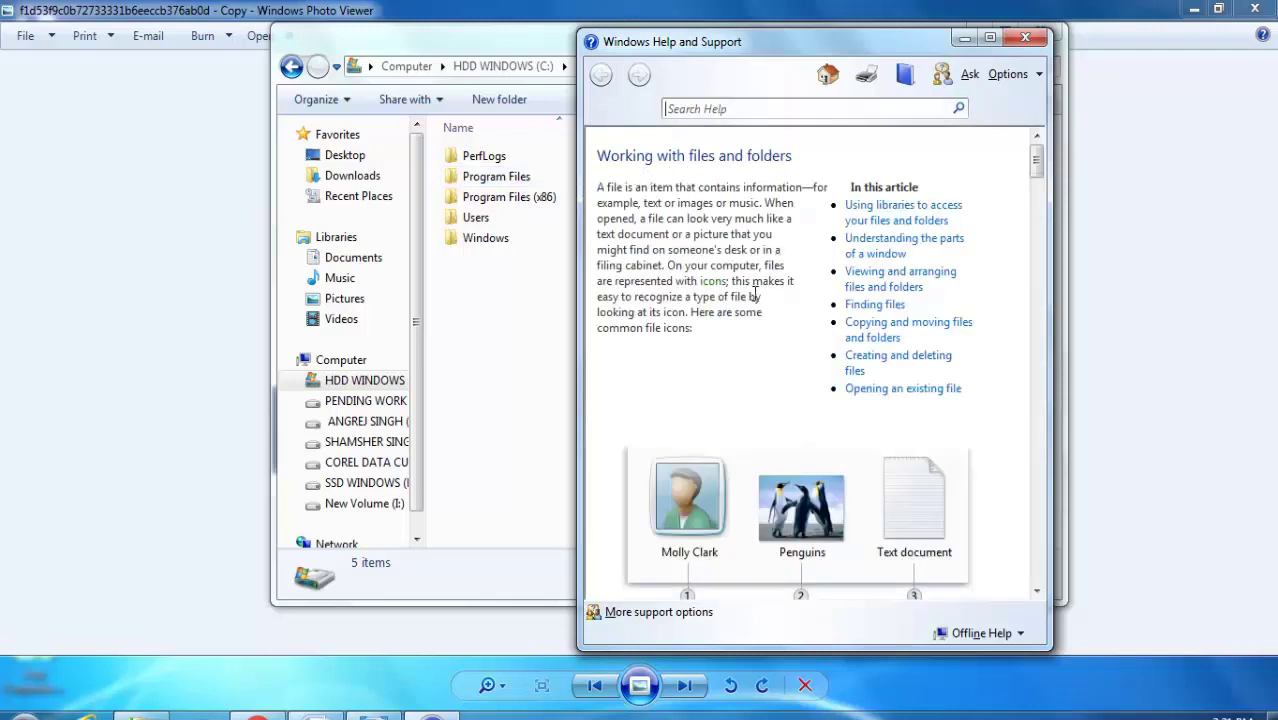
- Read through the files-and-folders help article, then close both Help and Explorer
scroll(770, 381, "down", 5)
scroll(771, 378, "down", 3)
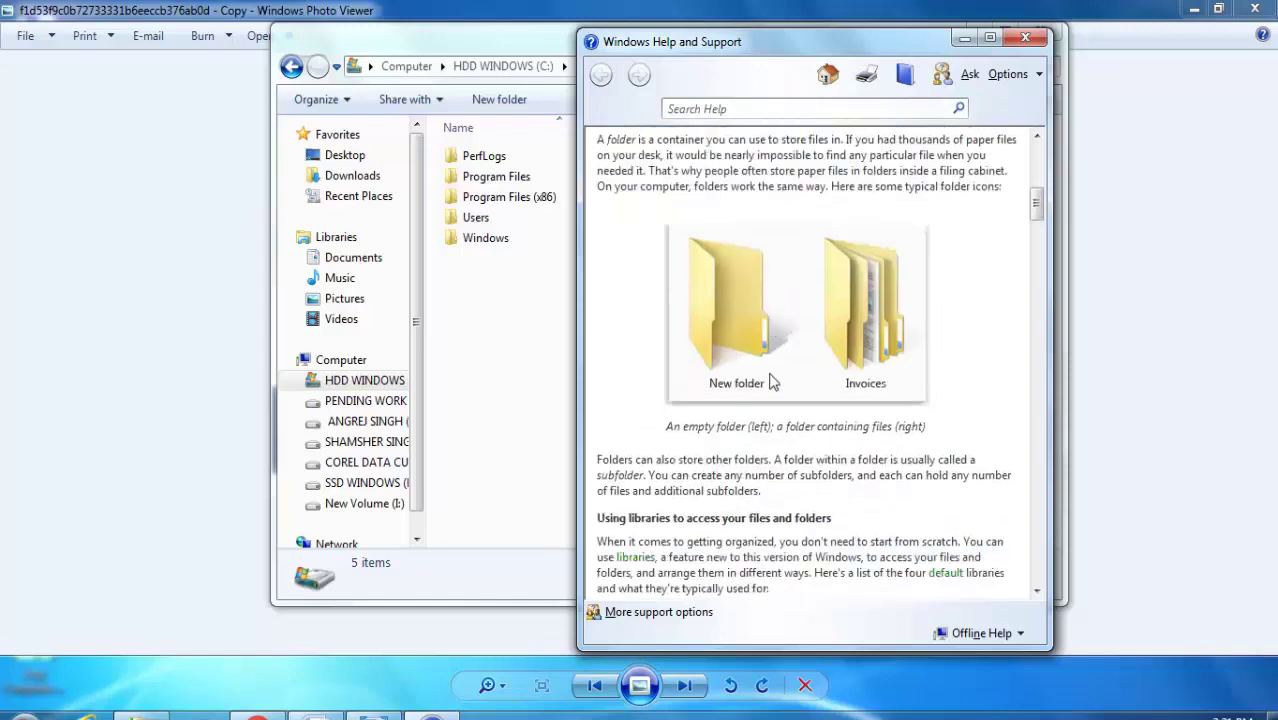
scroll(773, 372, "down", 3)
scroll(773, 372, "down", 5)
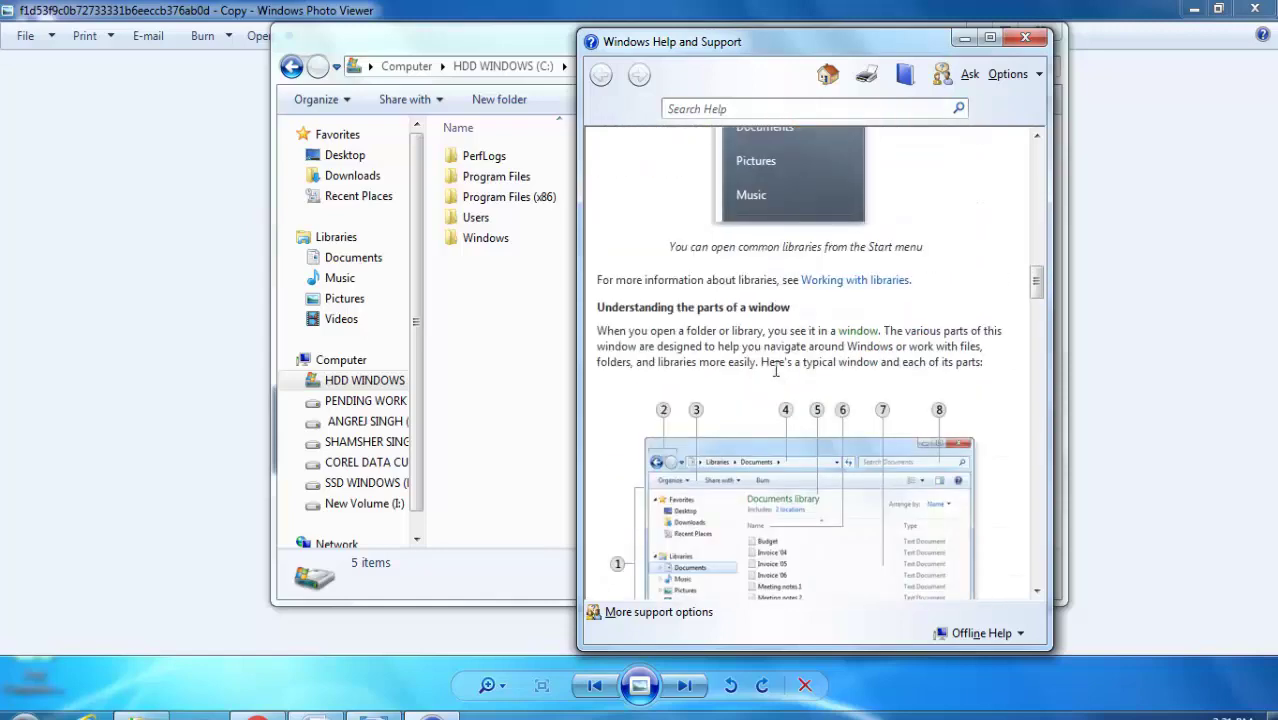
scroll(775, 373, "down", 3)
scroll(777, 375, "down", 3)
scroll(776, 370, "down", 3)
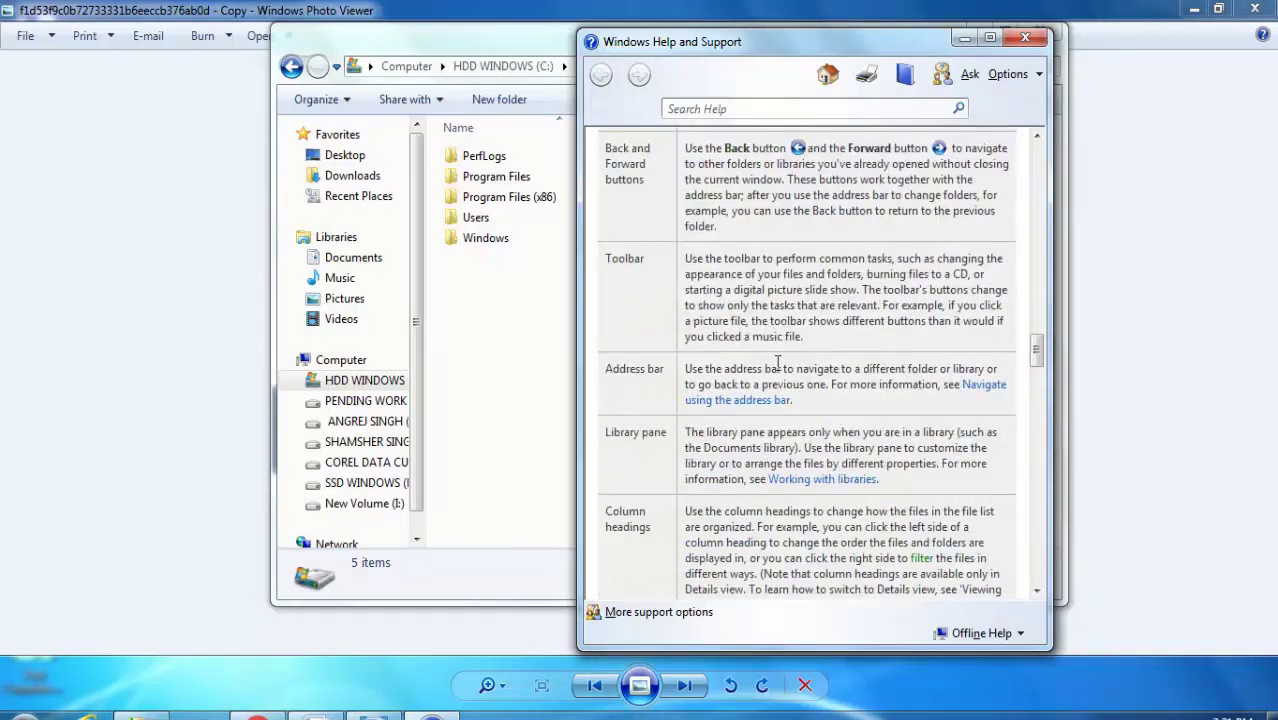
scroll(776, 370, "up", 6)
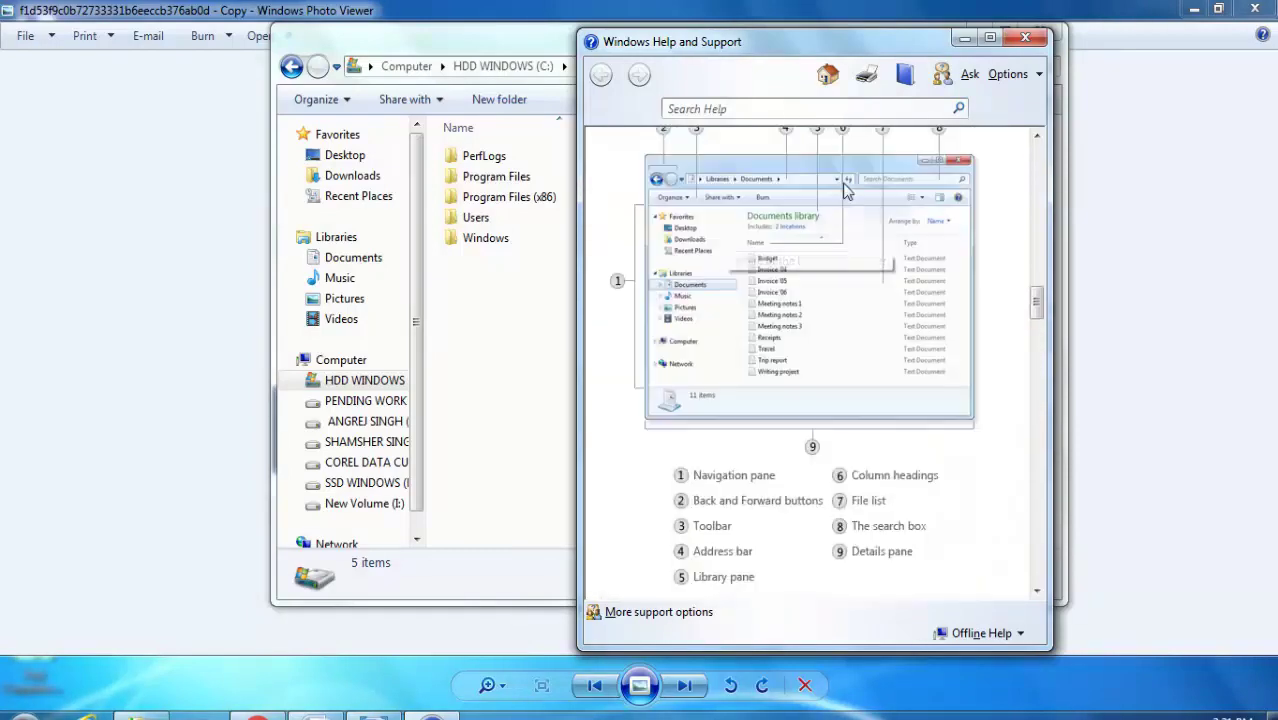
left_click(1025, 37)
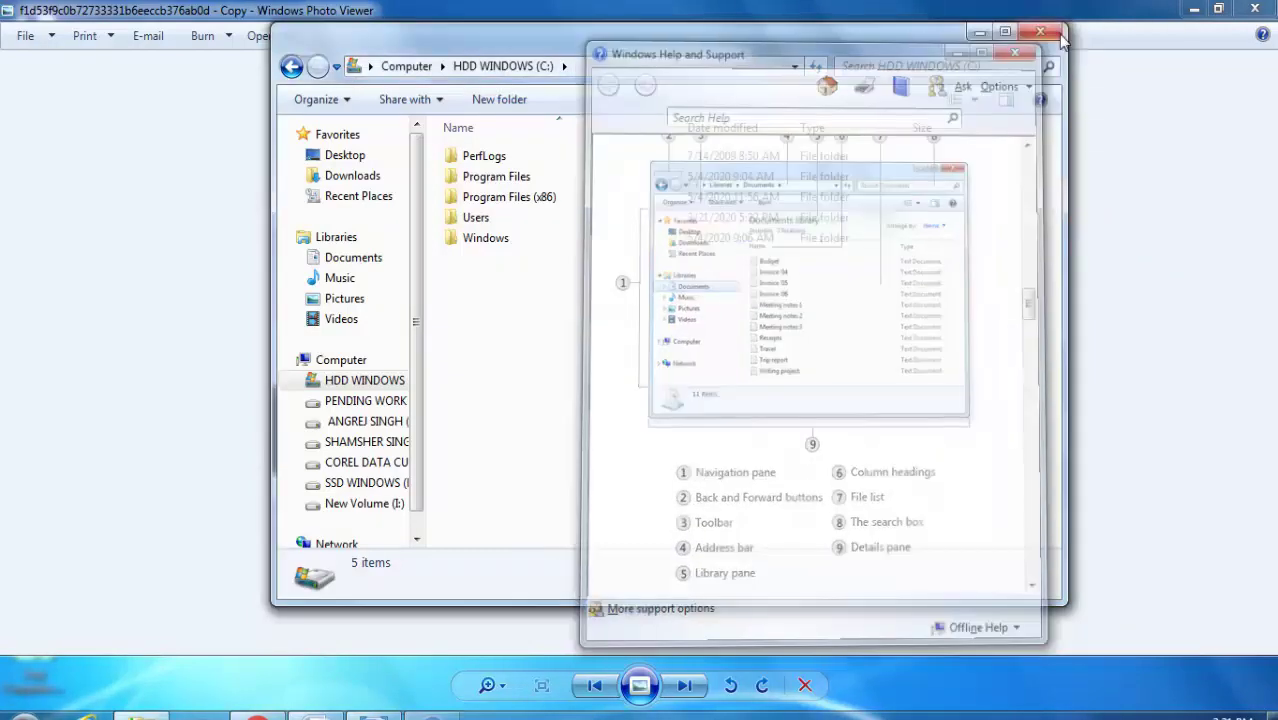
left_click(1052, 34)
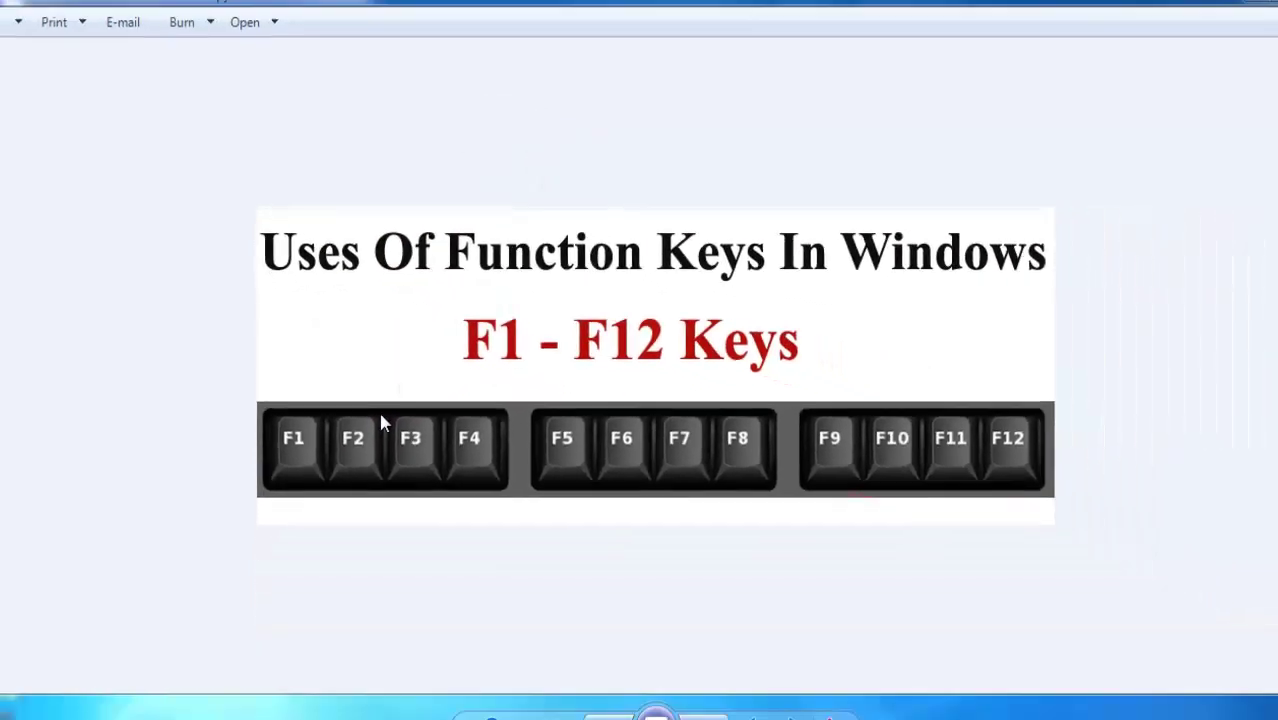
- Move the def folder to the upper middle of the desktop, keeping its name
right_click(438, 169)
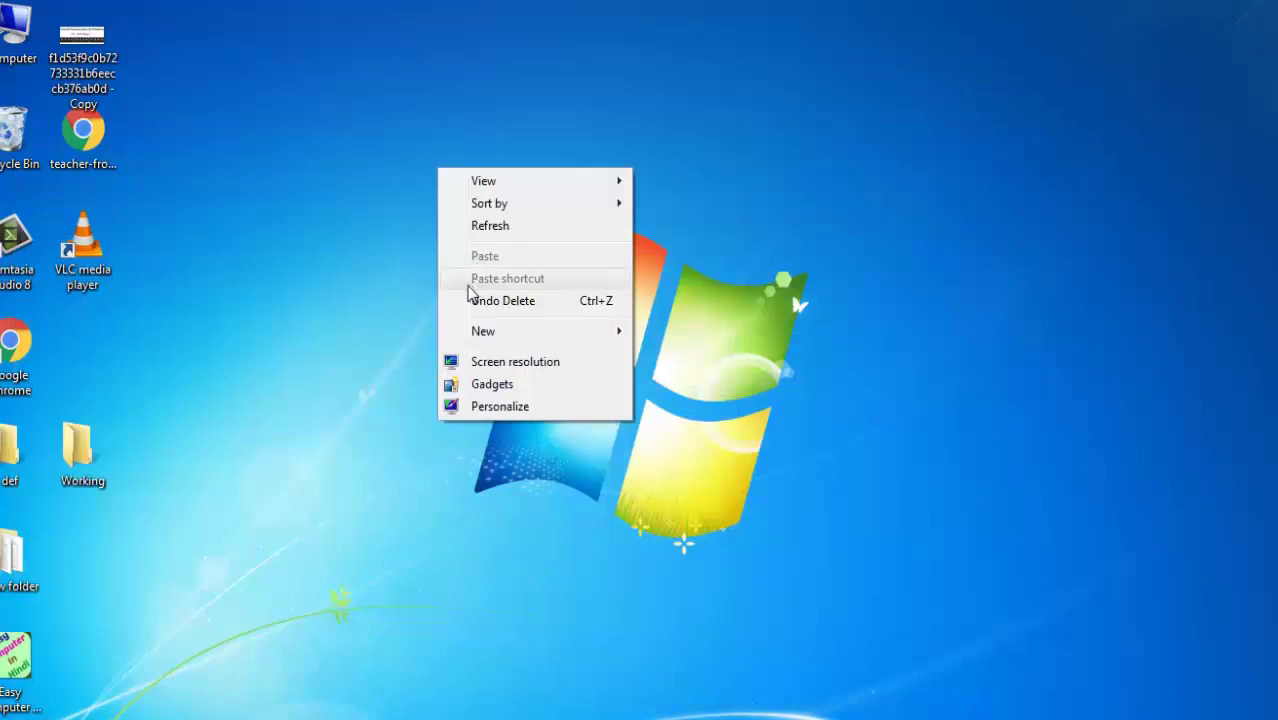
left_click_drag(12, 450, 448, 137)
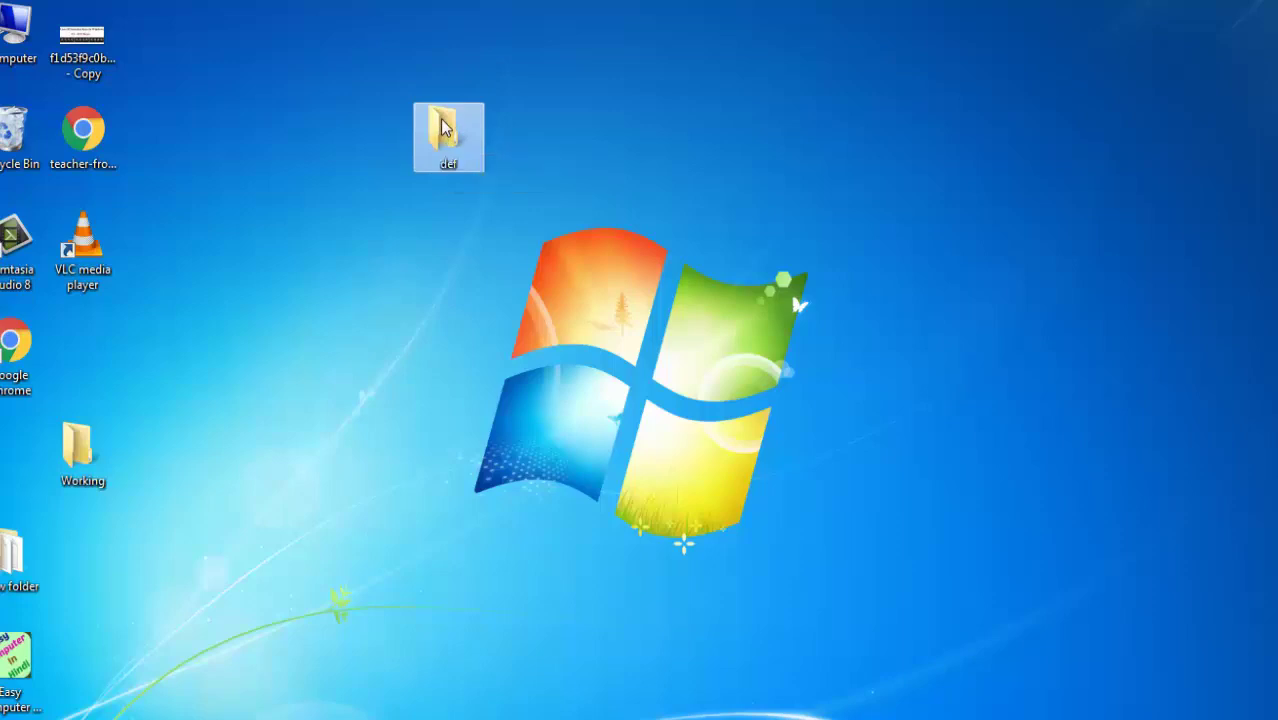
right_click(442, 119)
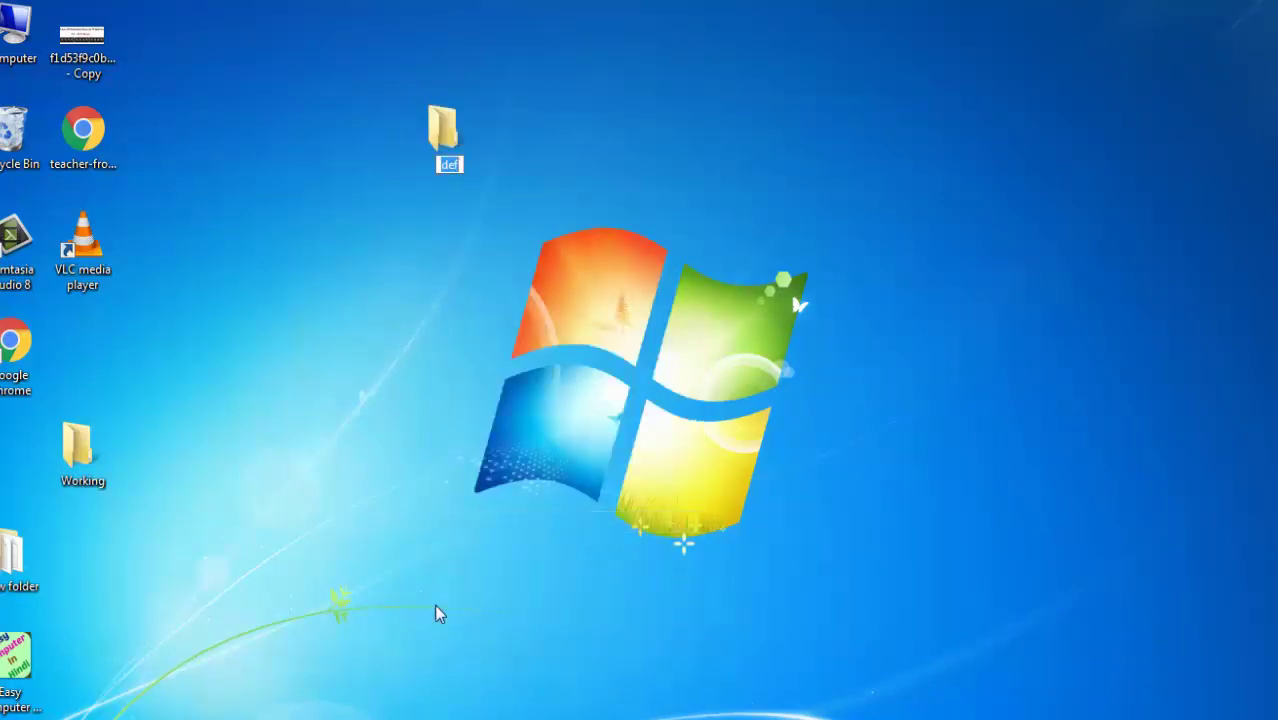
key("Return")
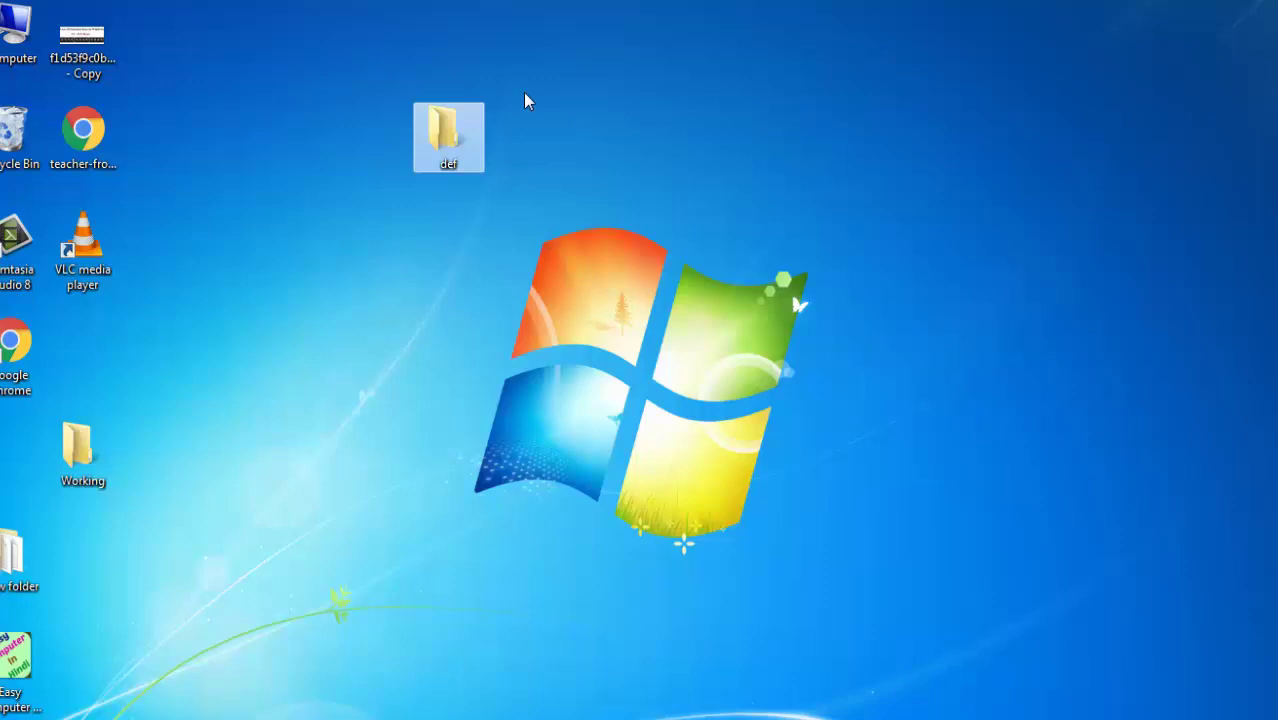
- Rename the def folder to 'easy' using F2
key("F2")
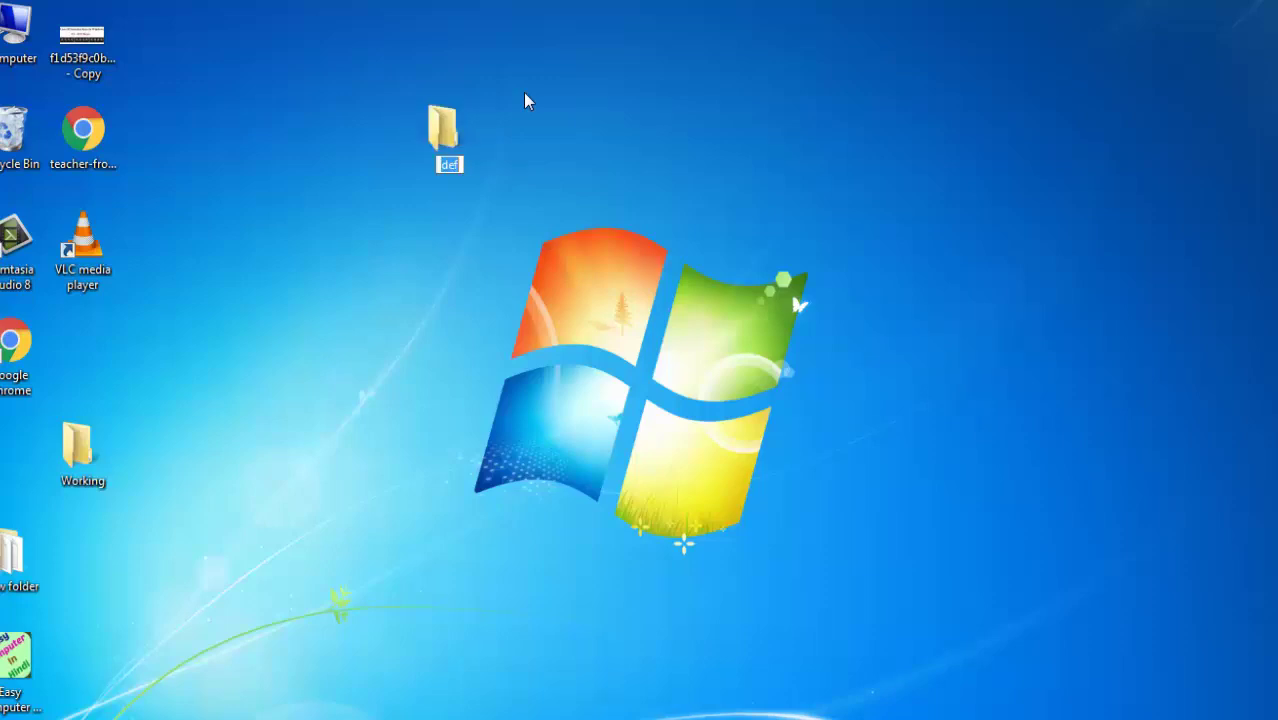
type("easy")
key("Return")
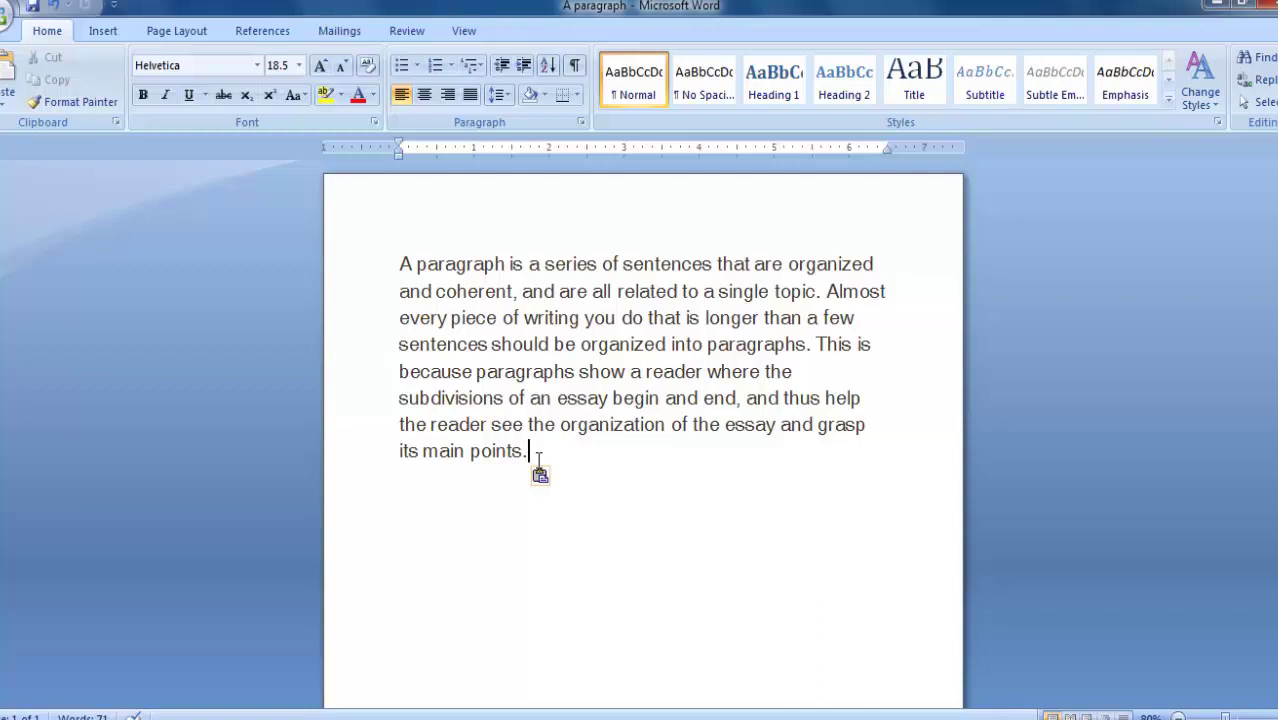
- Toggle Print Preview with Ctrl+F2, then bring up and cancel the Open dialog via Ctrl+Alt+F2
key("ctrl+F2")
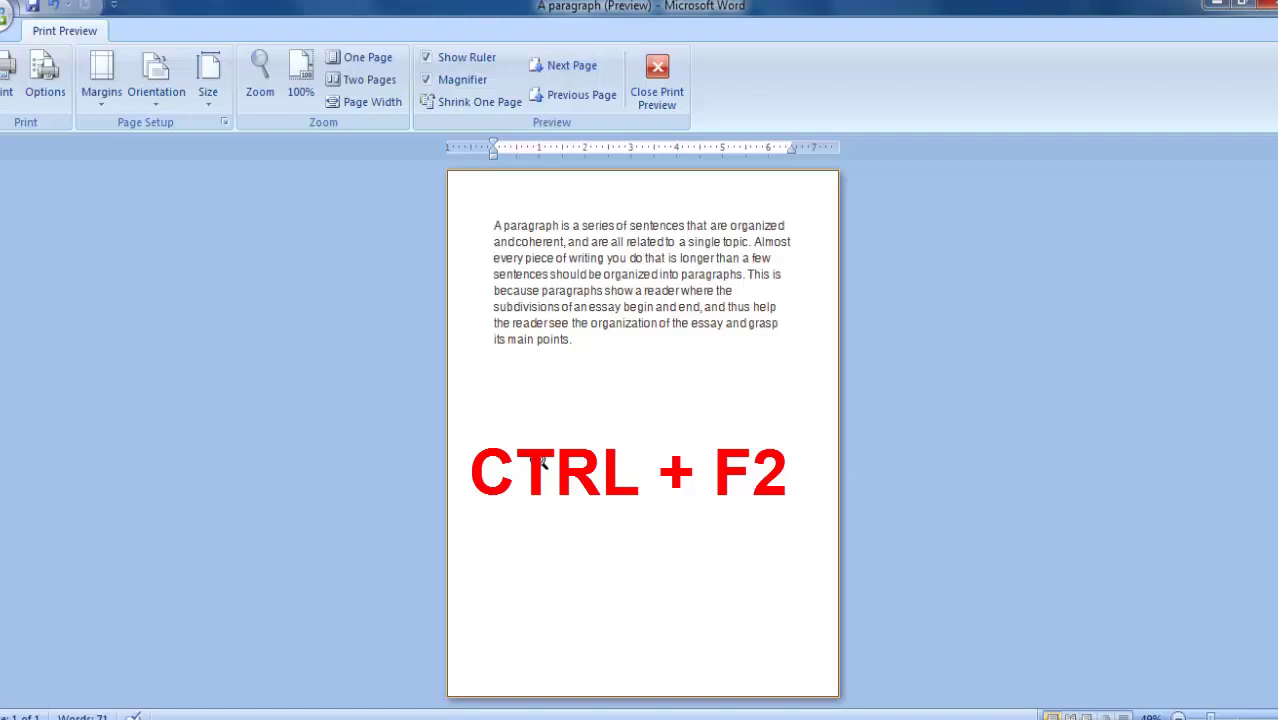
key("ctrl+F2")
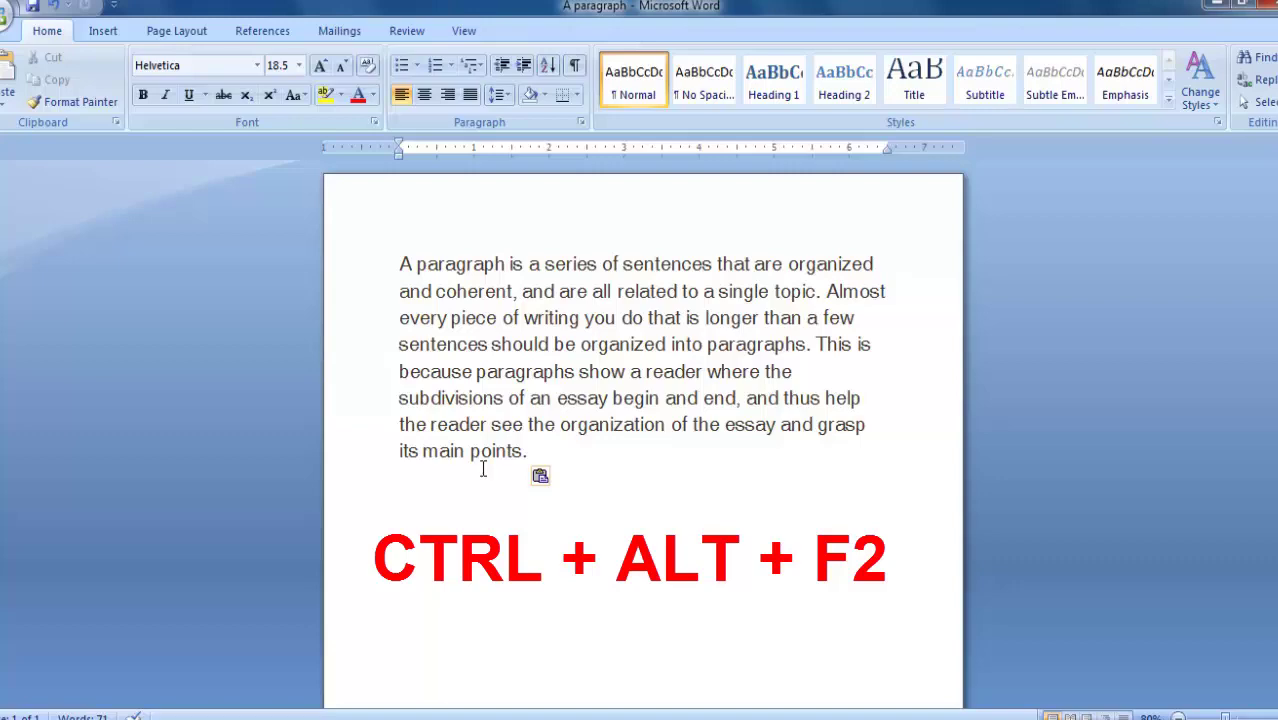
key("ctrl+alt+F2")
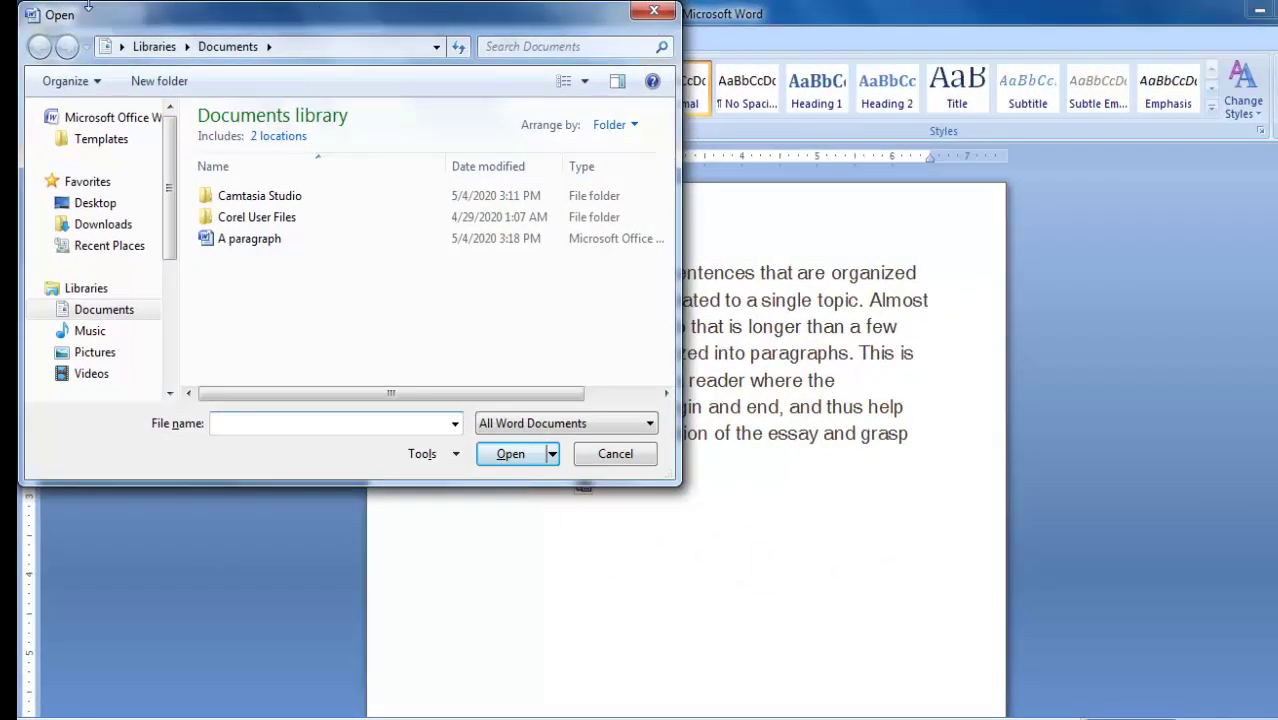
mouse_move(70, 80)
left_click(607, 453)
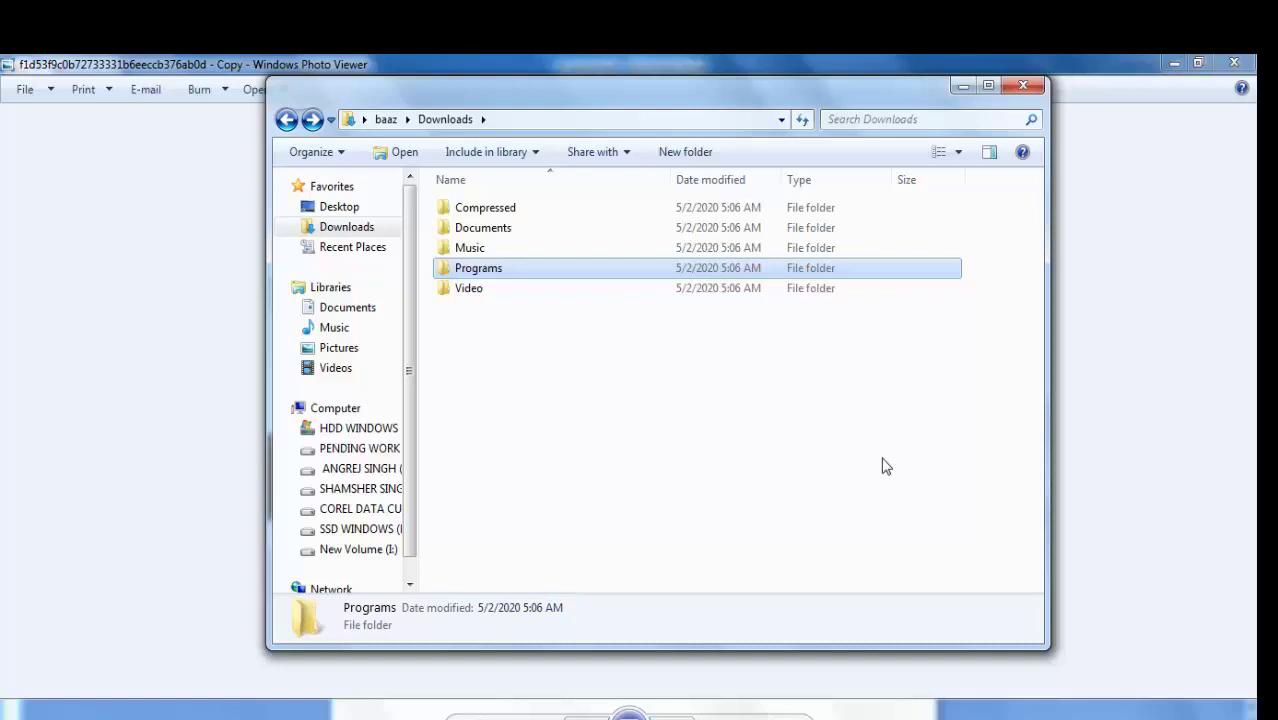
- Go to the Downloads folder and search it for 'music' using F3
key("super")
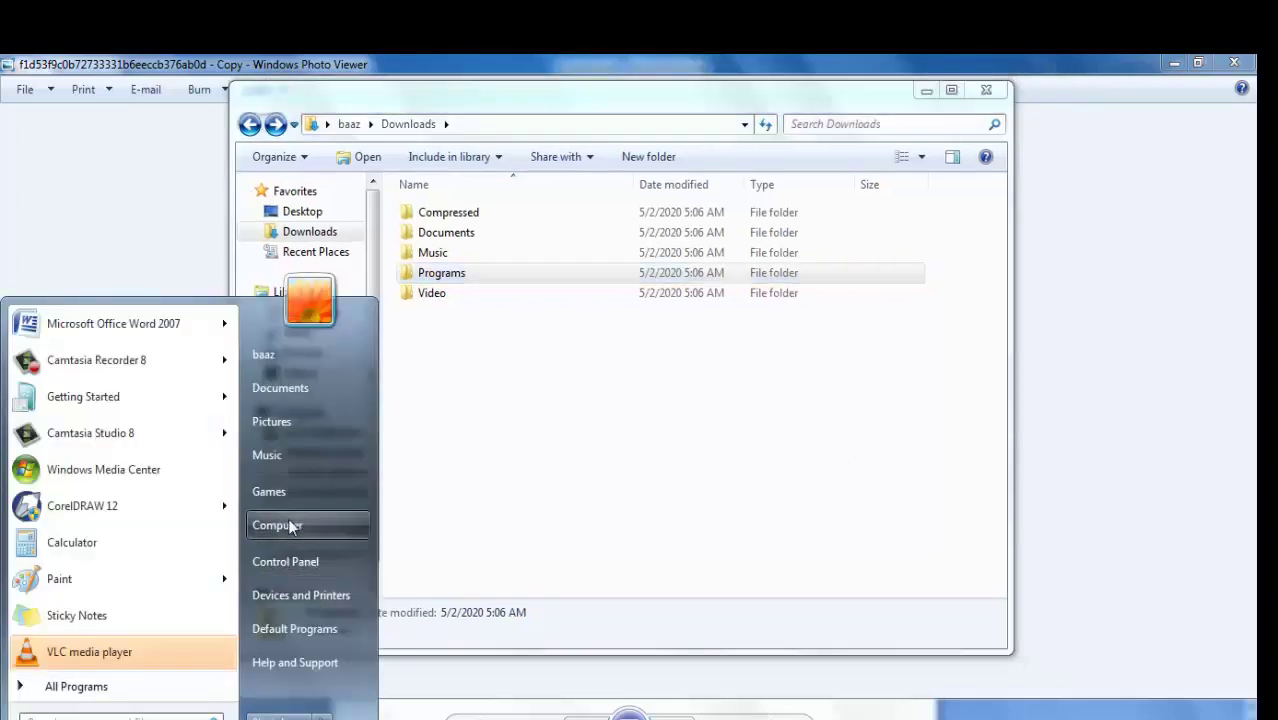
left_click(288, 522)
left_click(332, 256)
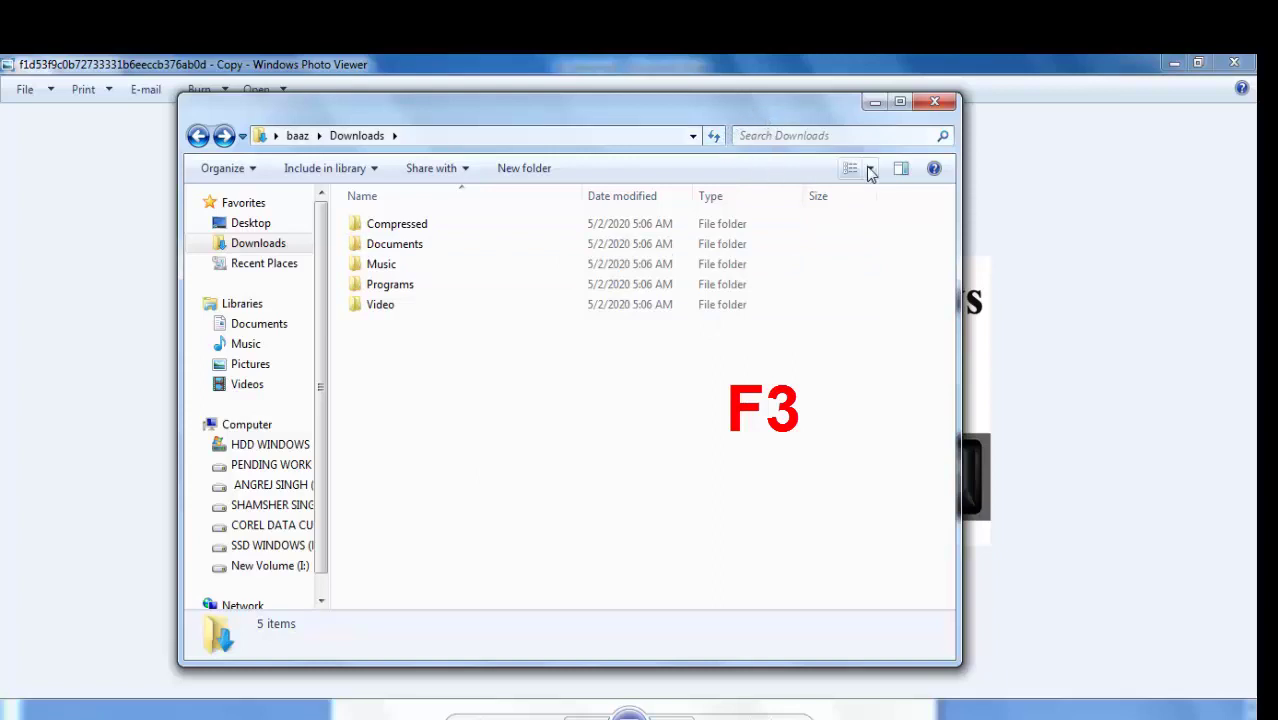
left_click_drag(848, 341, 816, 232)
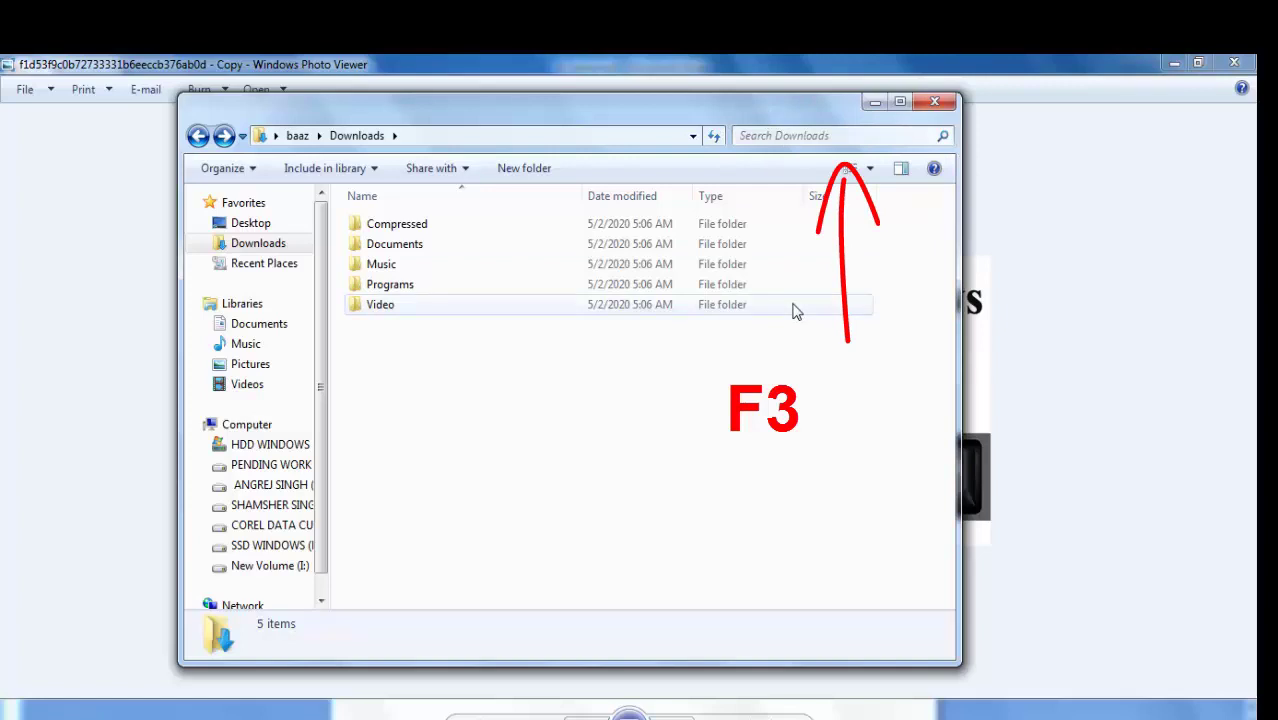
key("F3")
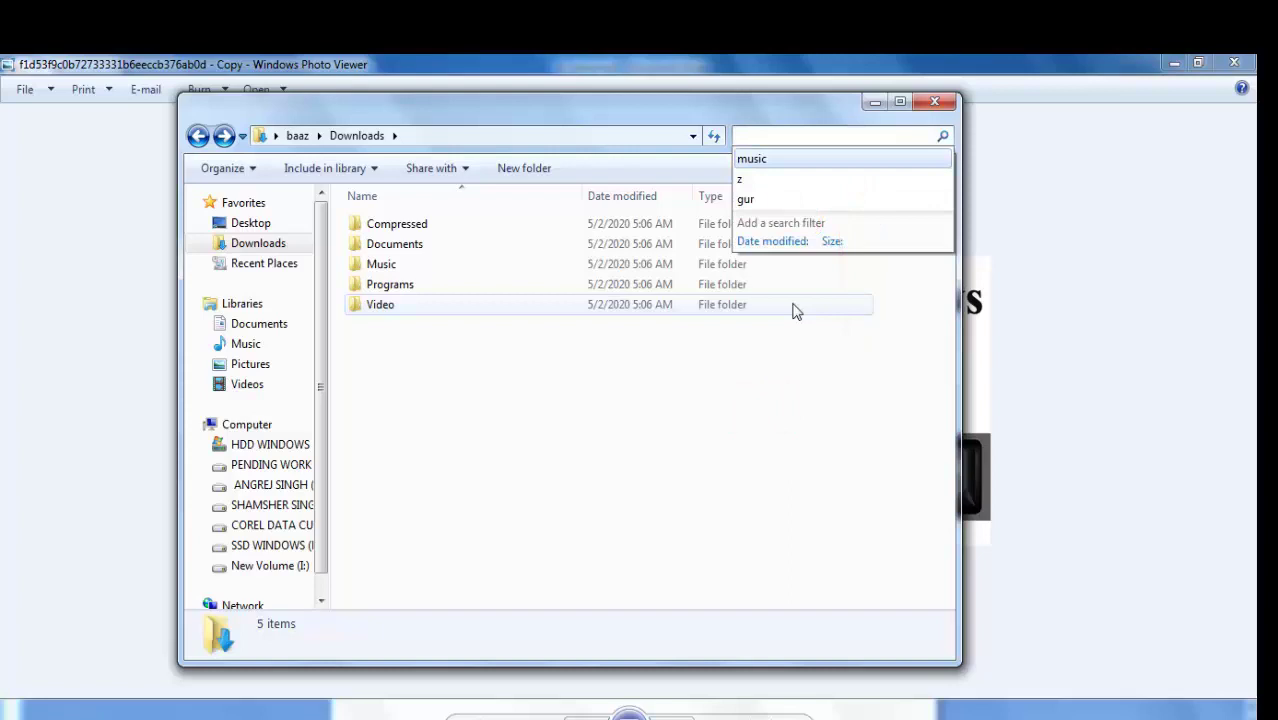
key("Return")
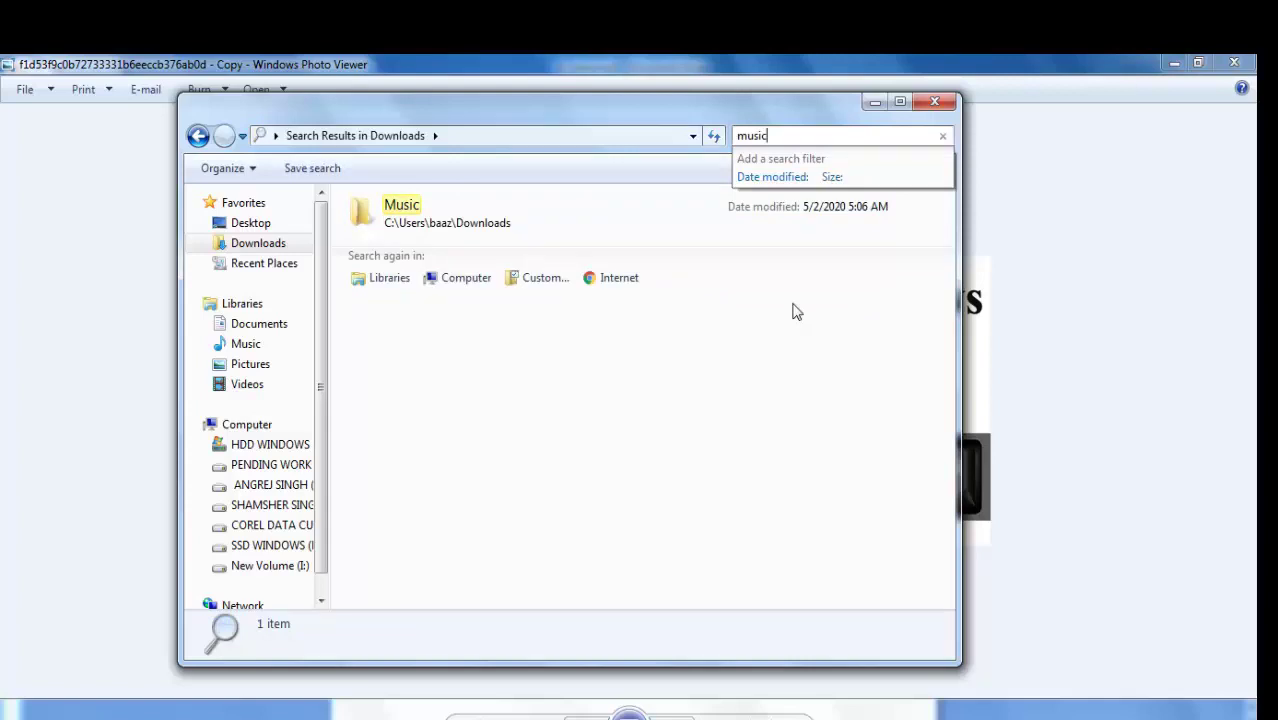
- Open the Windows folder on the HDD WINDOWS (C:) drive and browse its contents
left_click(281, 450)
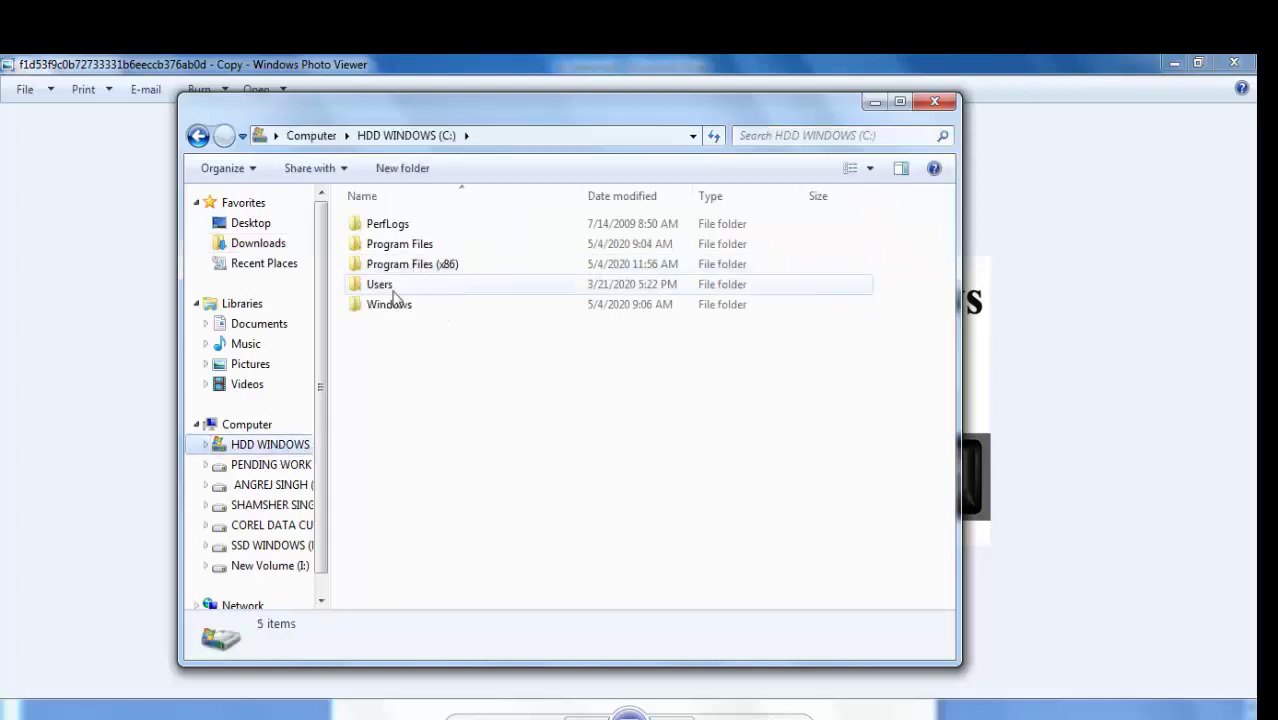
double_click(391, 306)
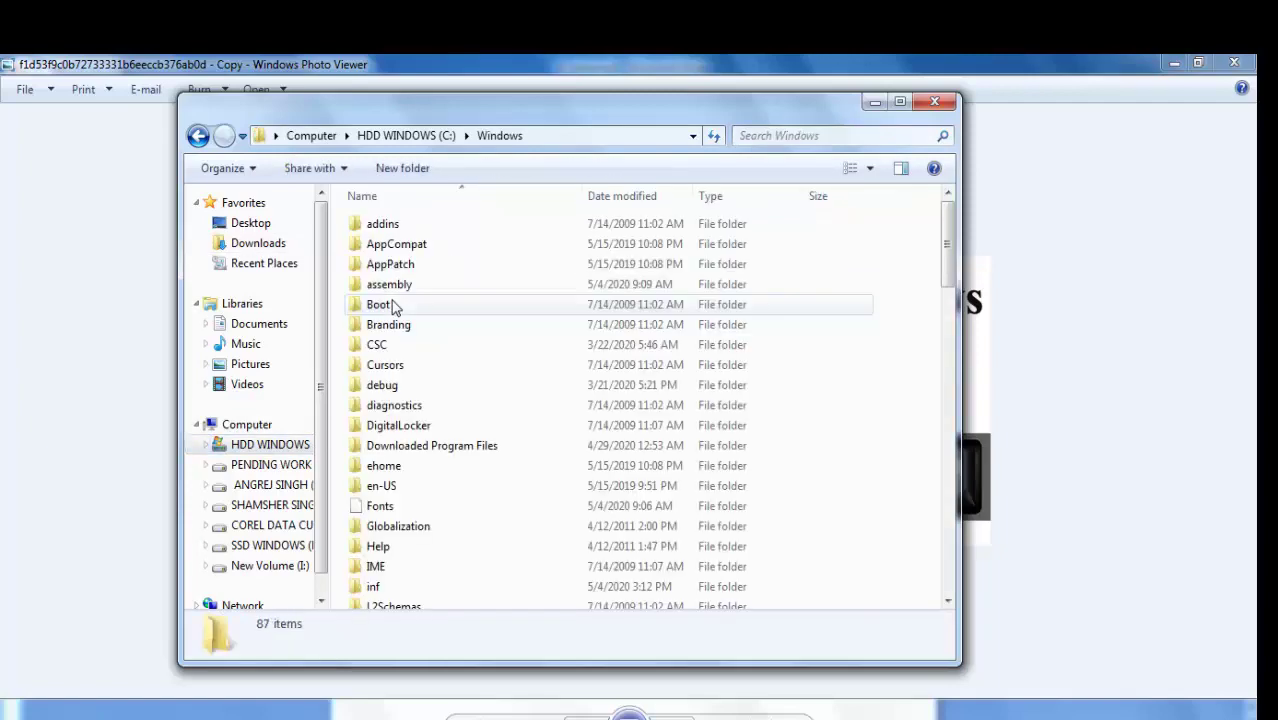
scroll(430, 400, "down", 7)
scroll(447, 428, "down", 12)
scroll(463, 474, "down", 4)
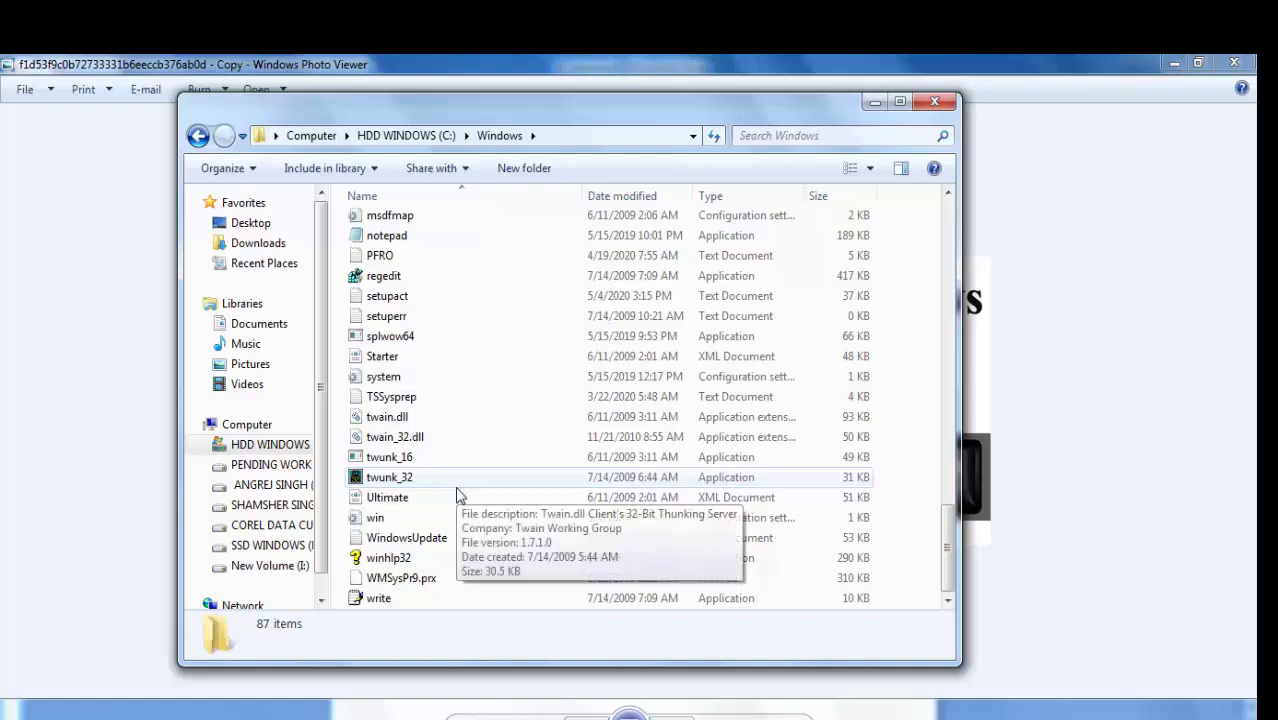
scroll(458, 494, "up", 2)
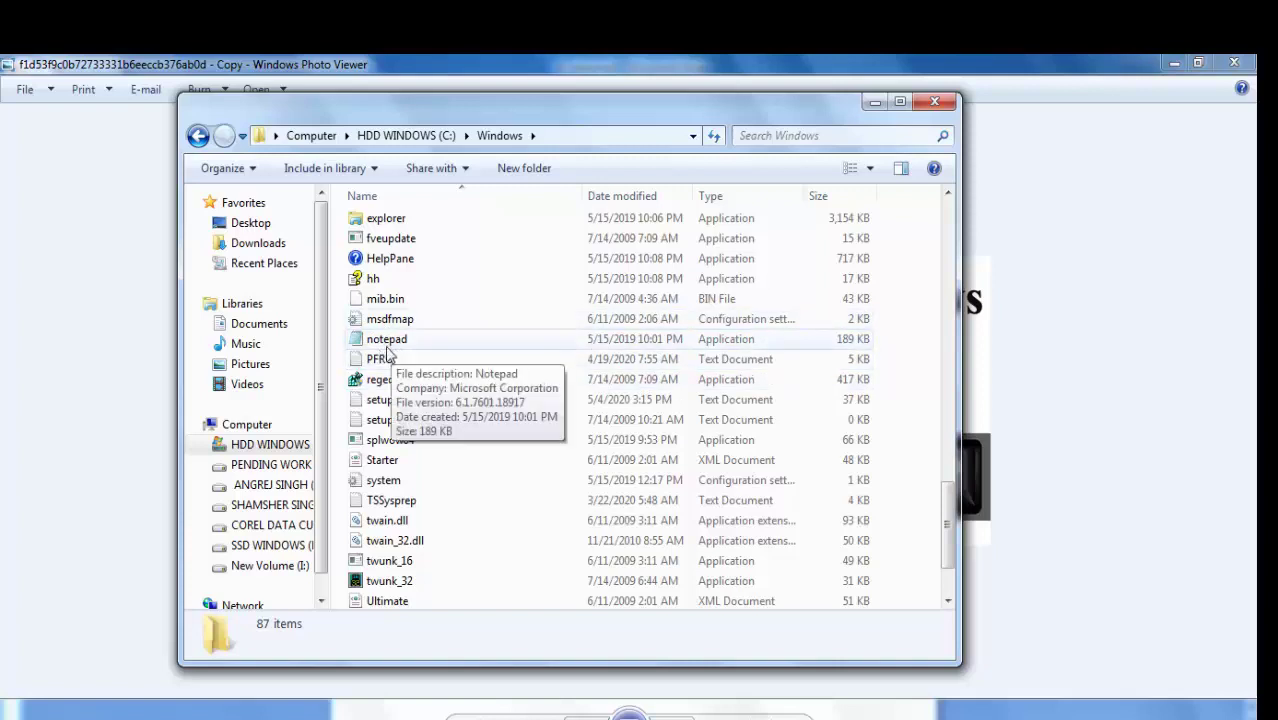
- Search the Windows folder for 'notepad', select the notepad application, then close the window
left_click(776, 138)
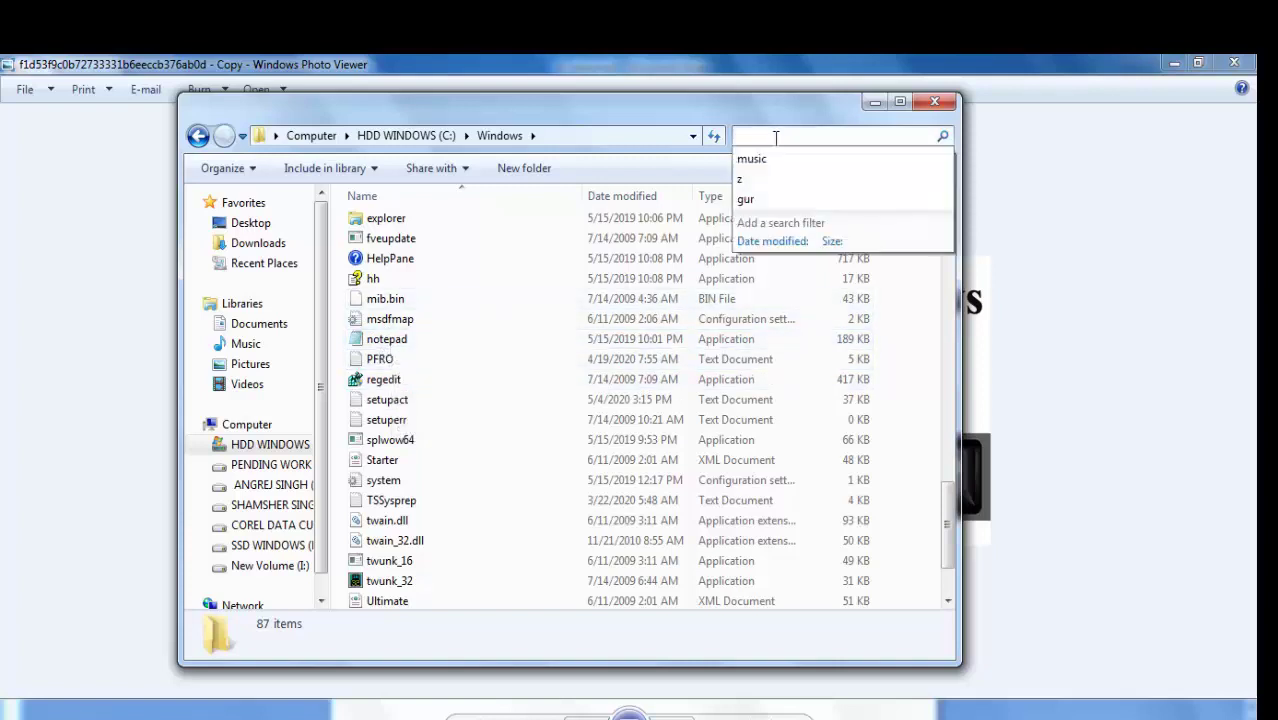
type("notepad")
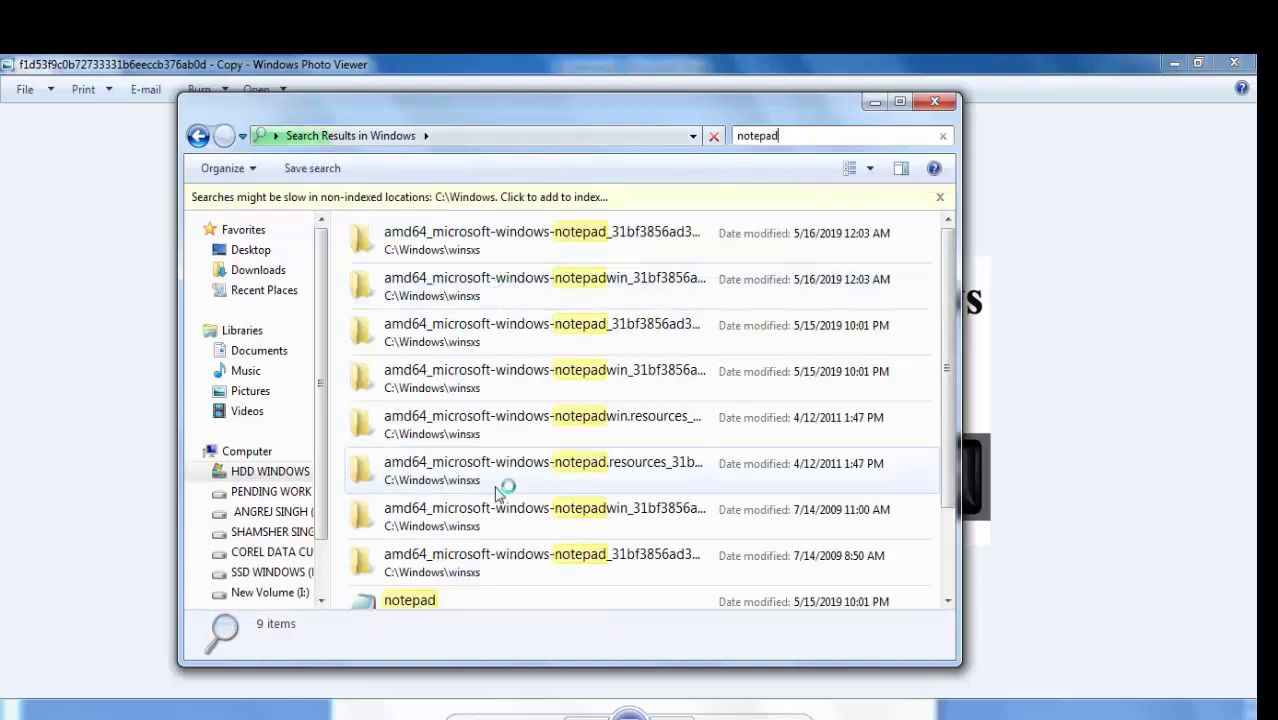
left_click(440, 598)
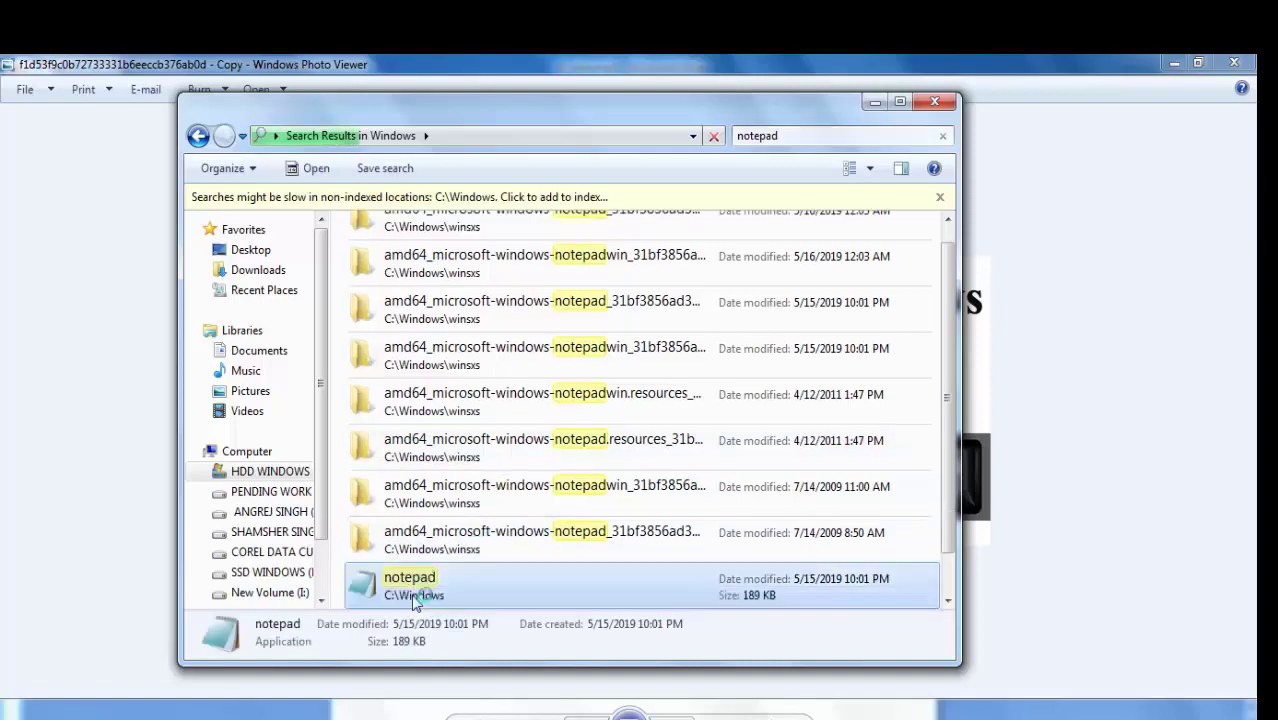
left_click(937, 103)
right_click(811, 262)
left_click(855, 303)
right_click(790, 205)
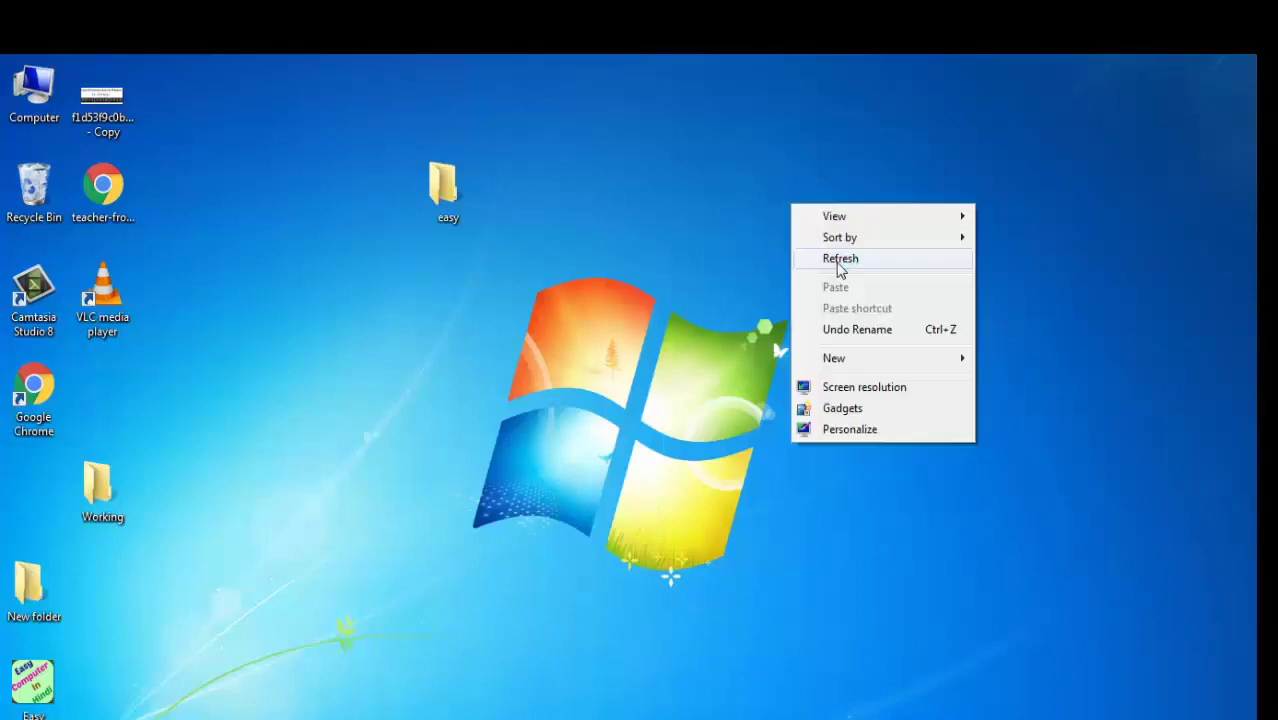
left_click(838, 266)
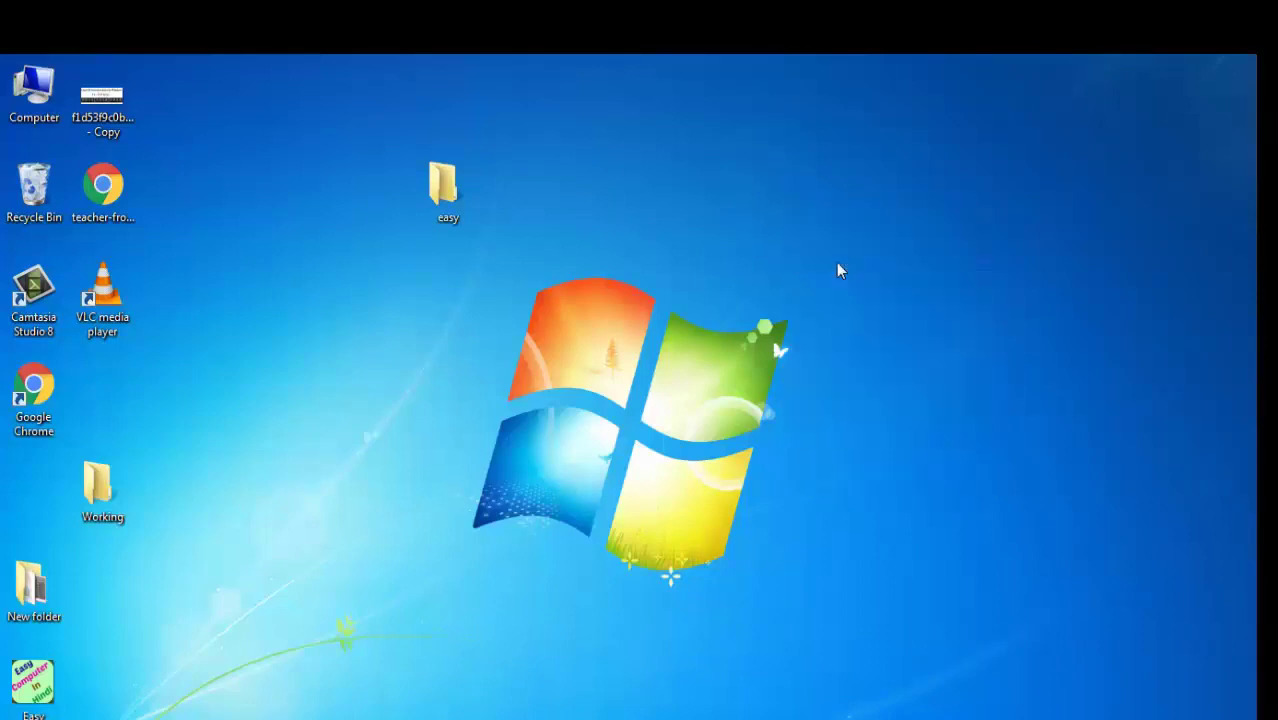
key("super+f")
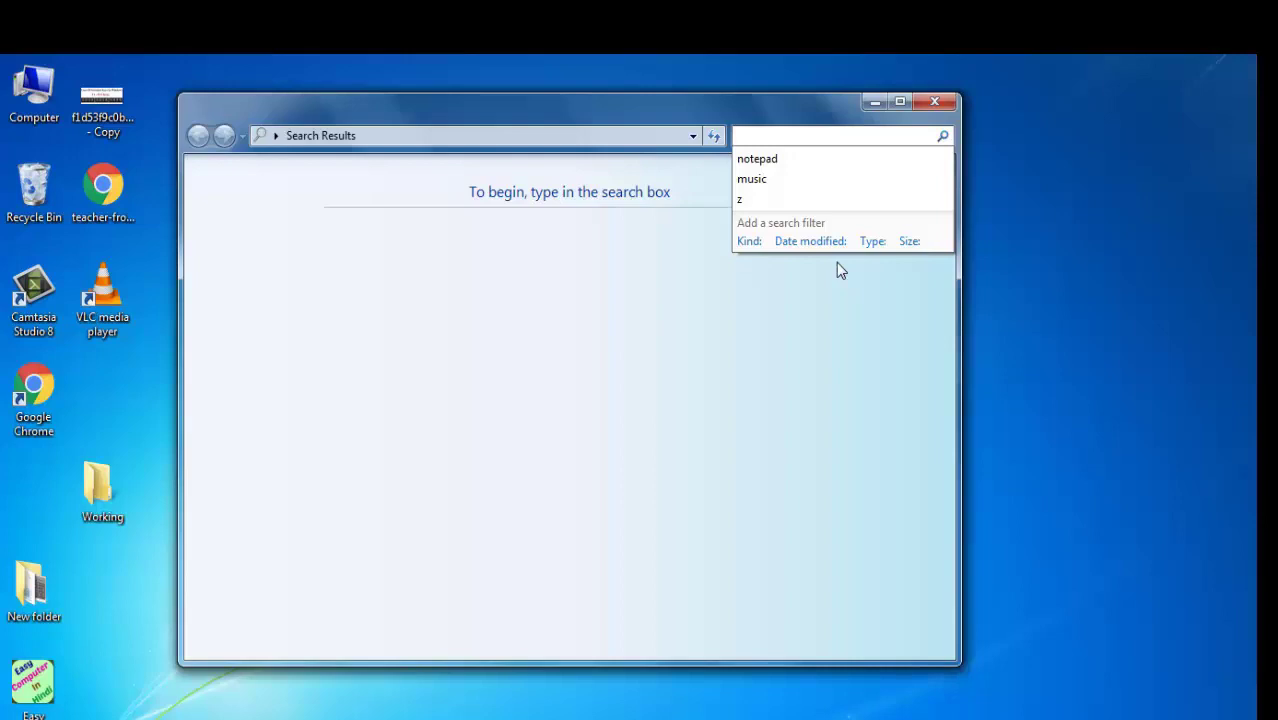
left_click(838, 265)
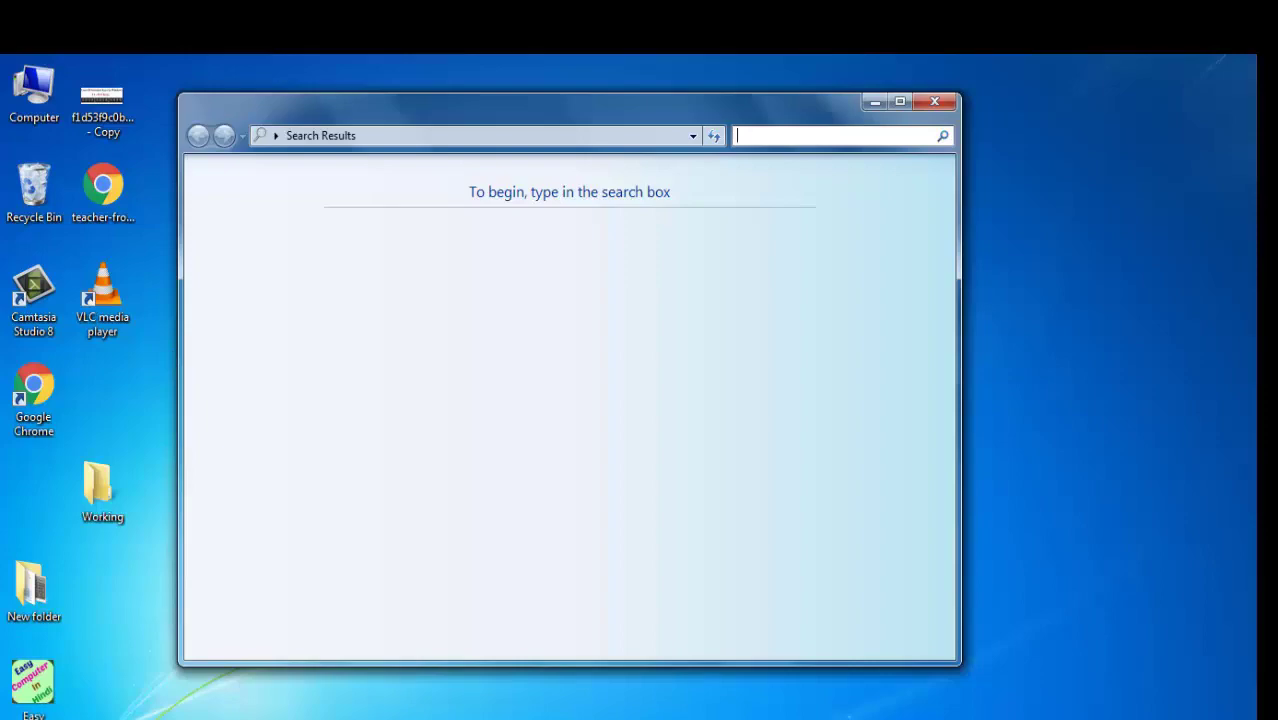
key("super")
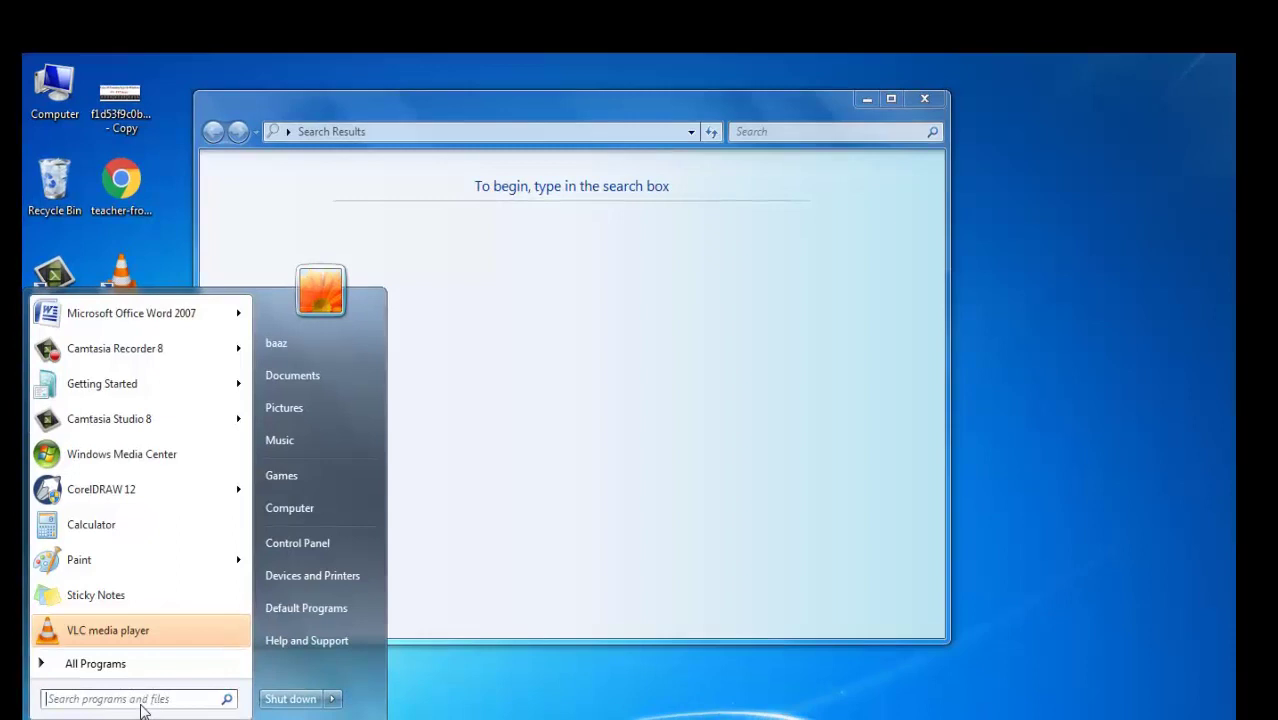
left_click(775, 135)
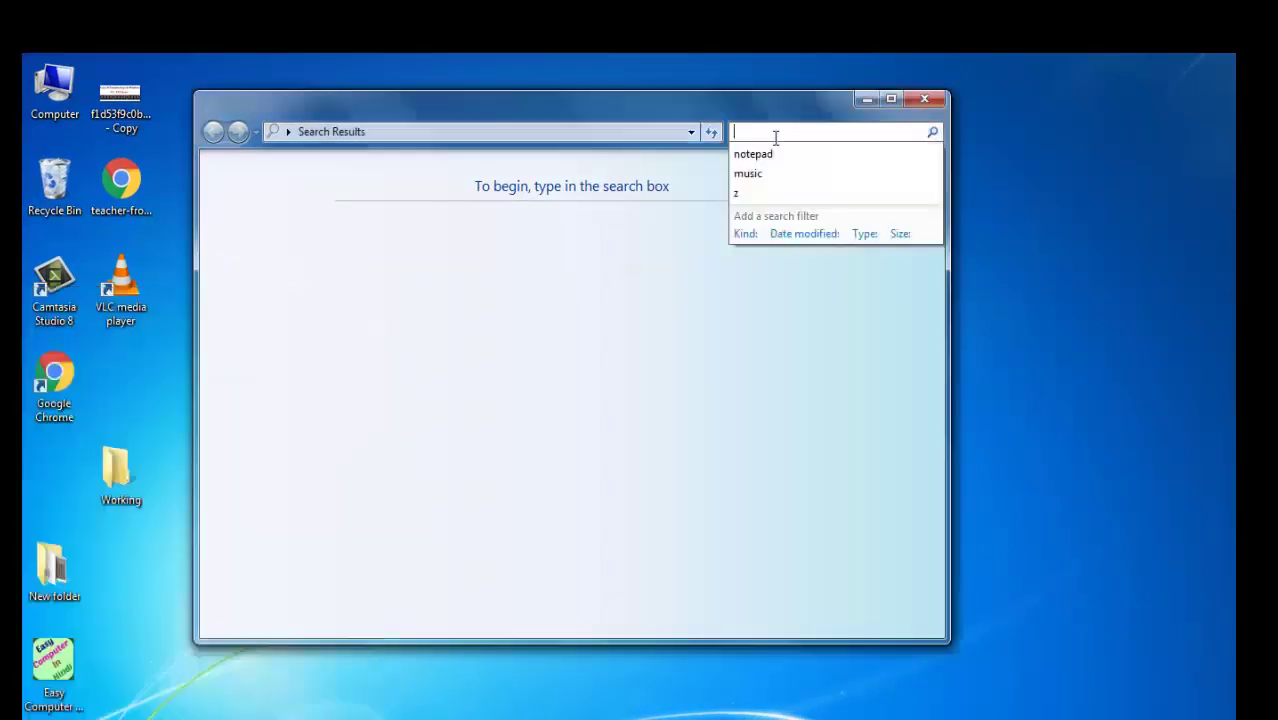
left_click(923, 99)
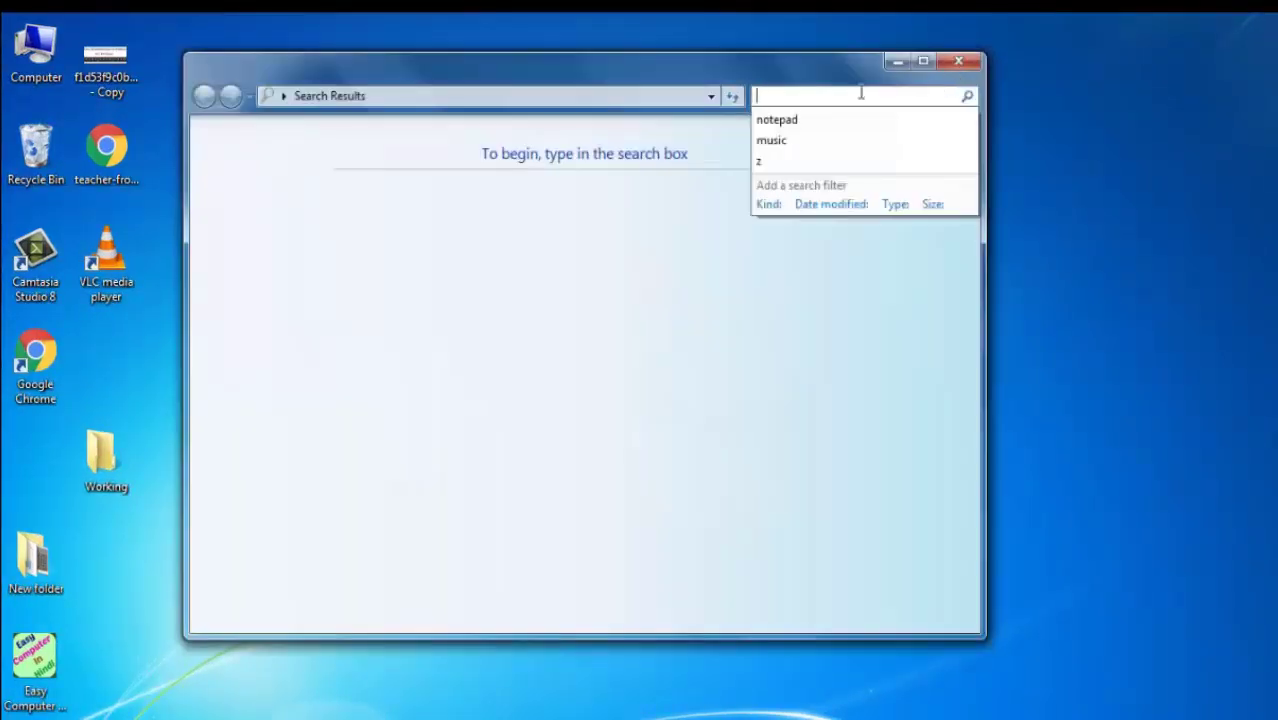
left_click(959, 68)
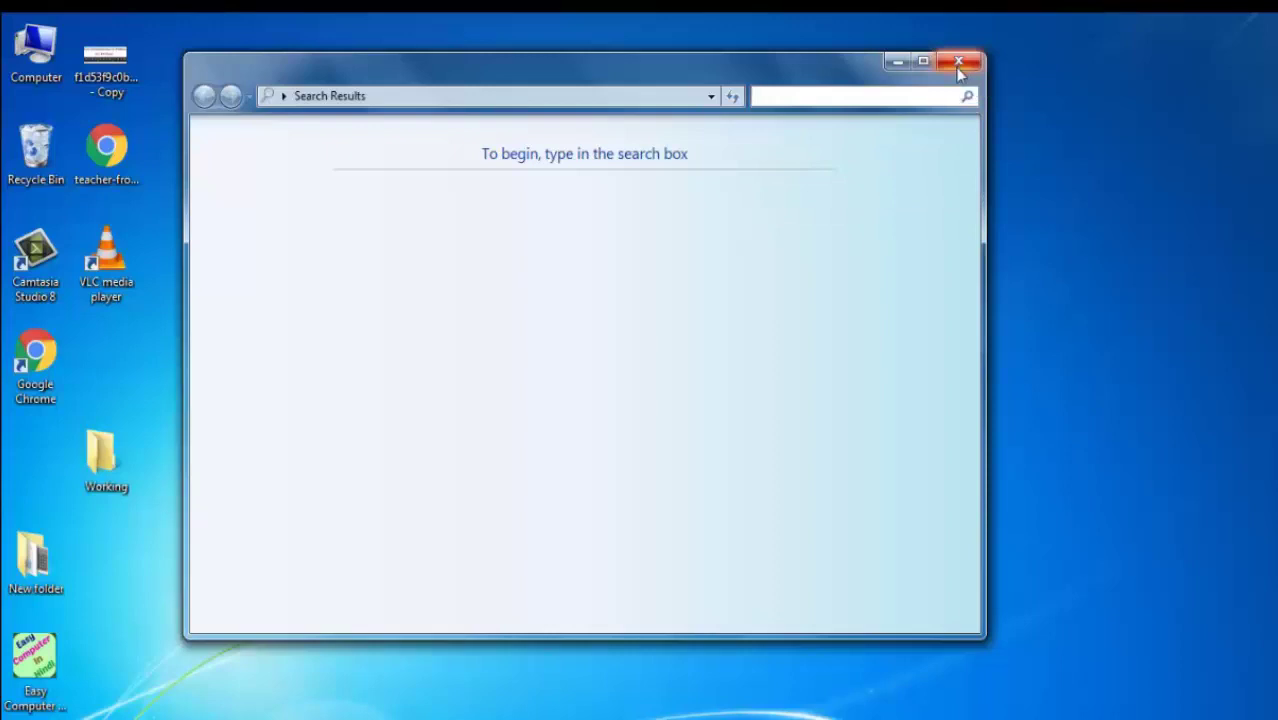
left_click(959, 68)
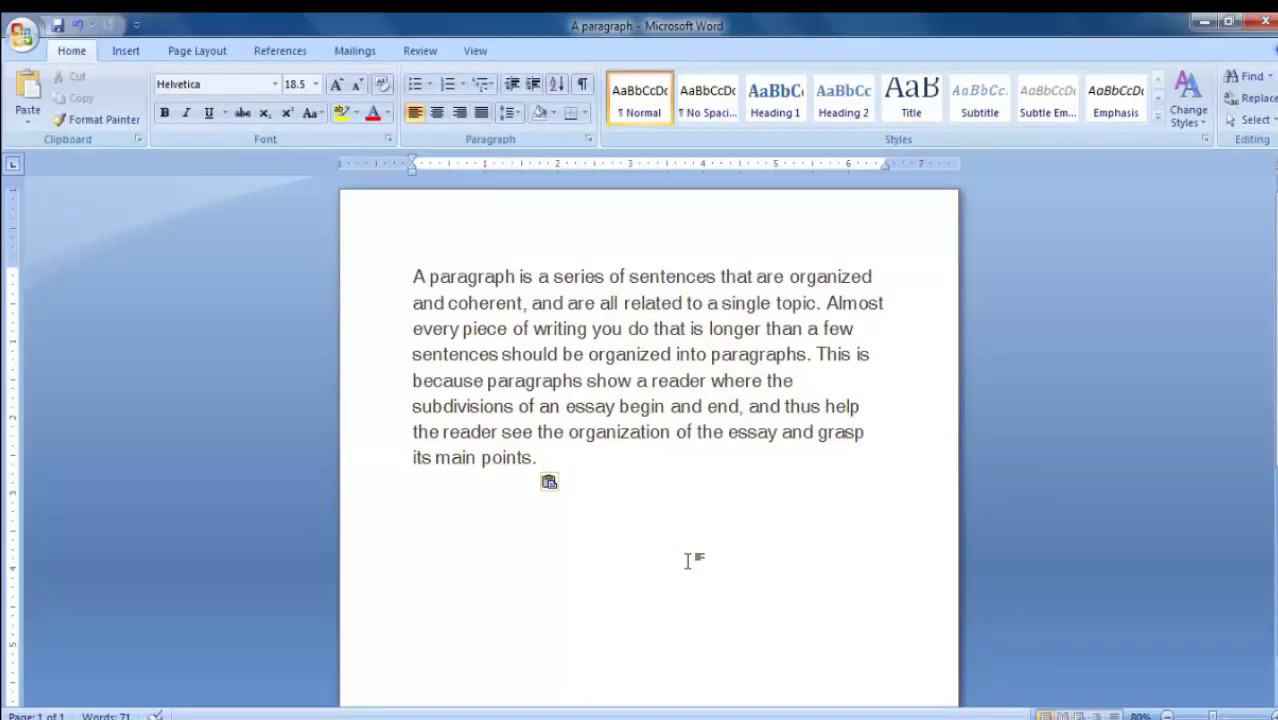
- Select the paragraph, cycle it through uppercase, lowercase and sentence case twice with Shift+F3, then deselect it
key("ctrl+a")
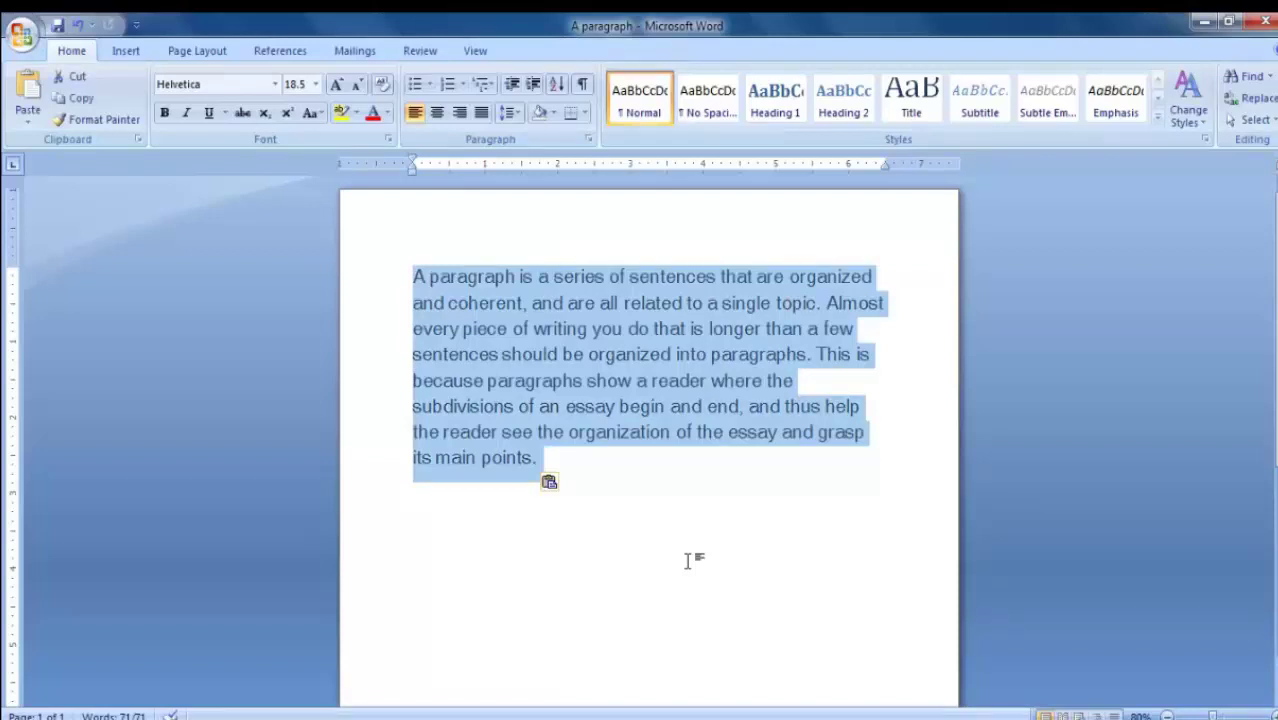
key("shift+F3")
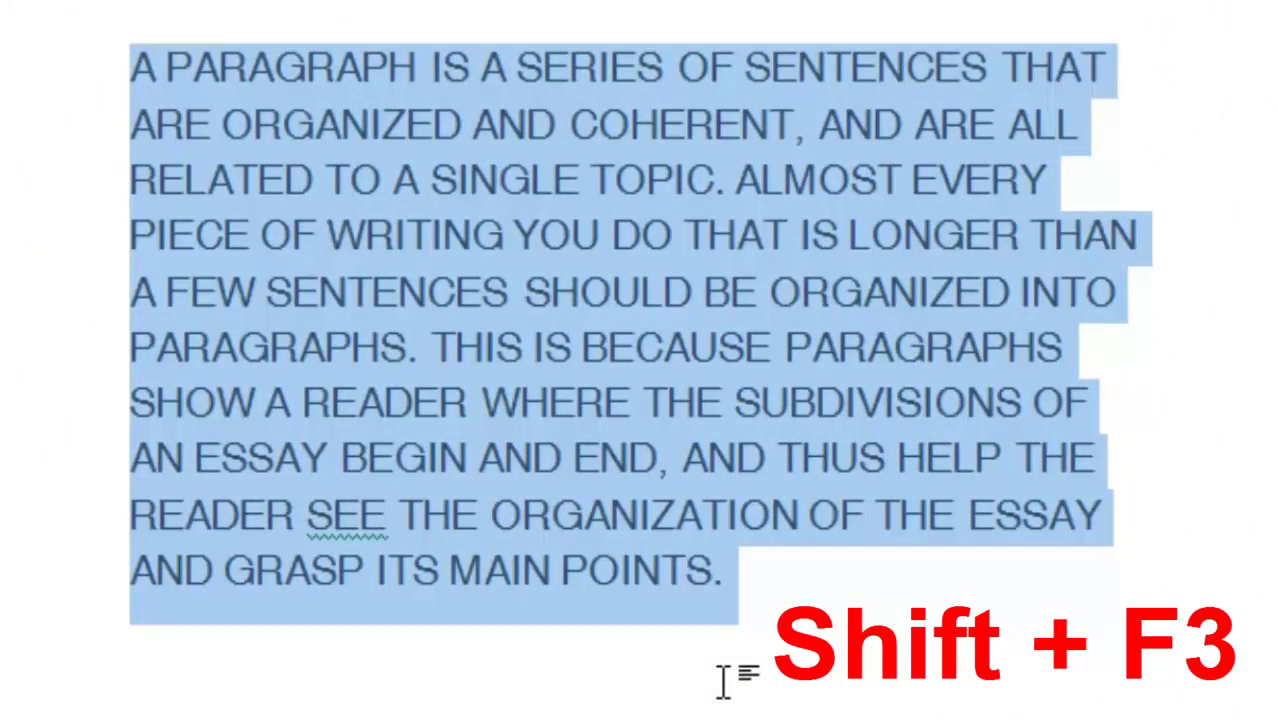
key("shift+F3")
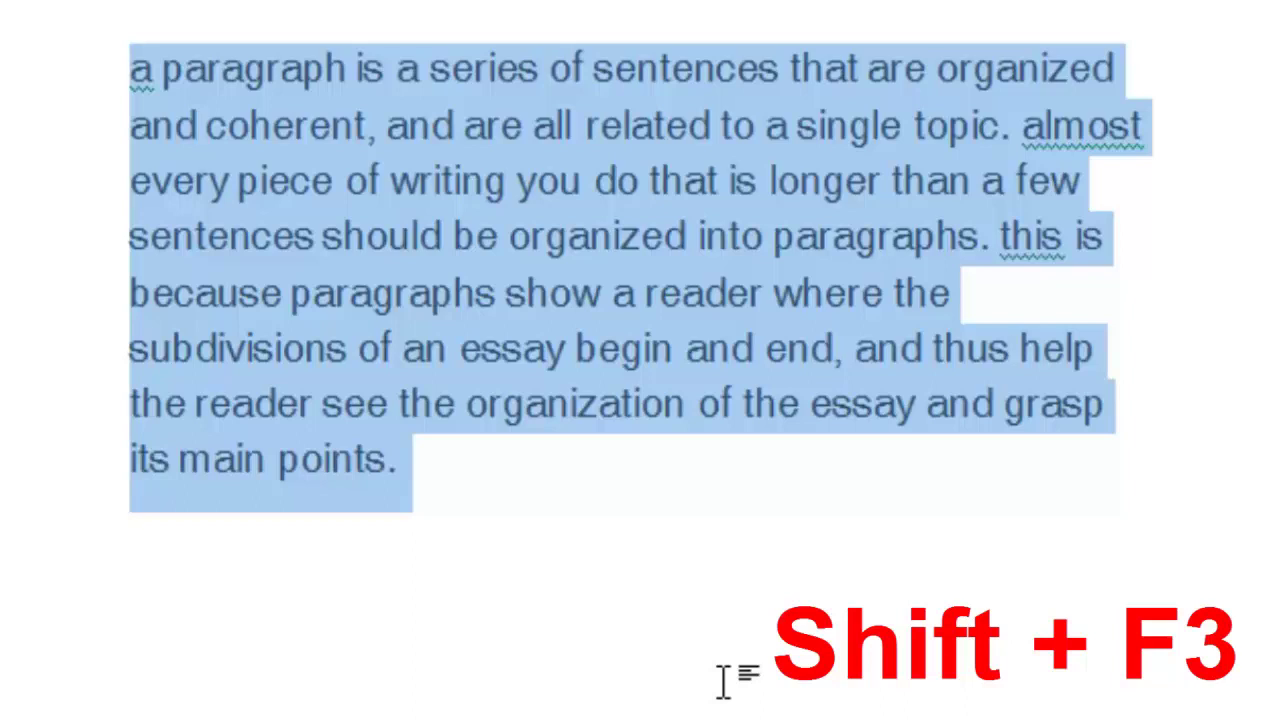
key("shift+F3")
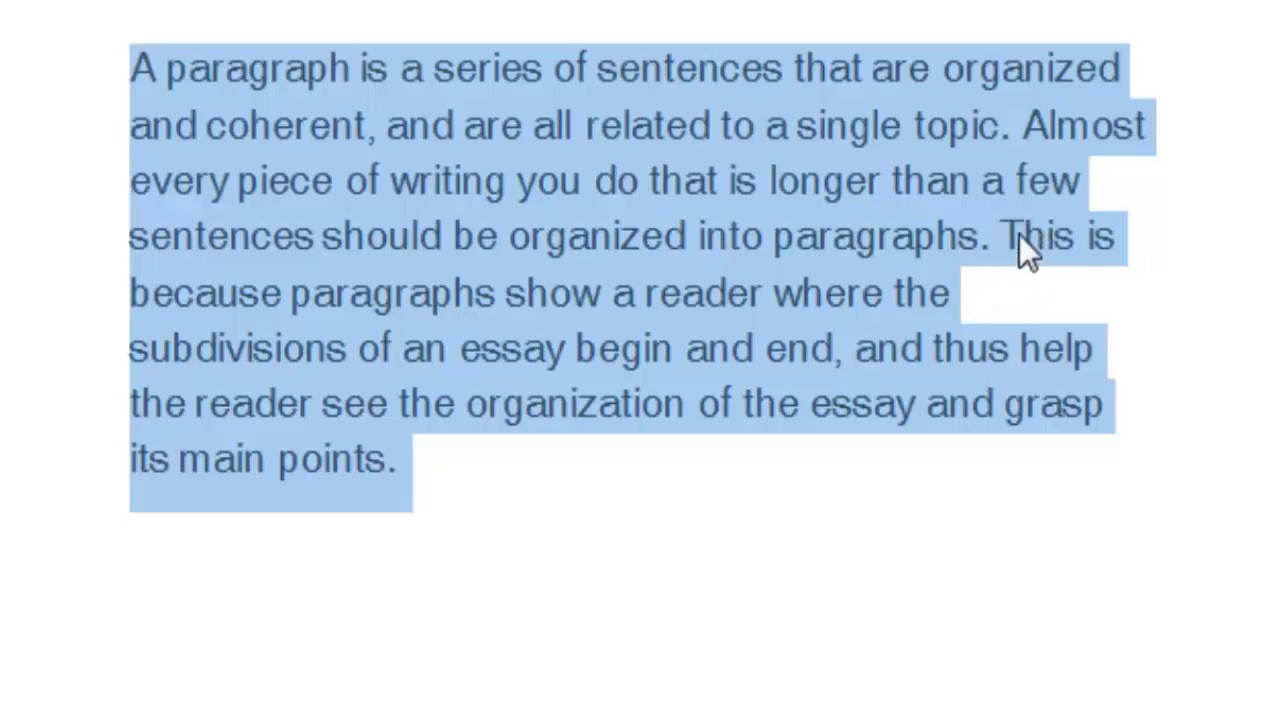
key("shift+F3")
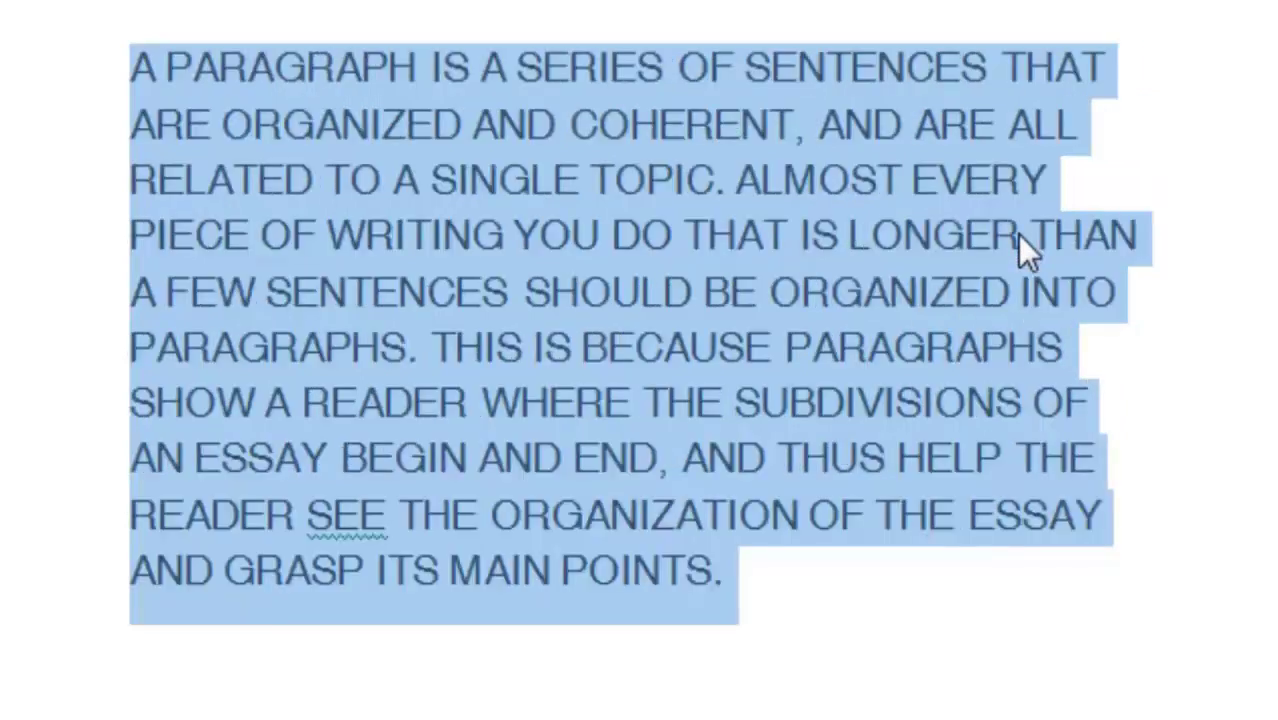
key("shift+F3")
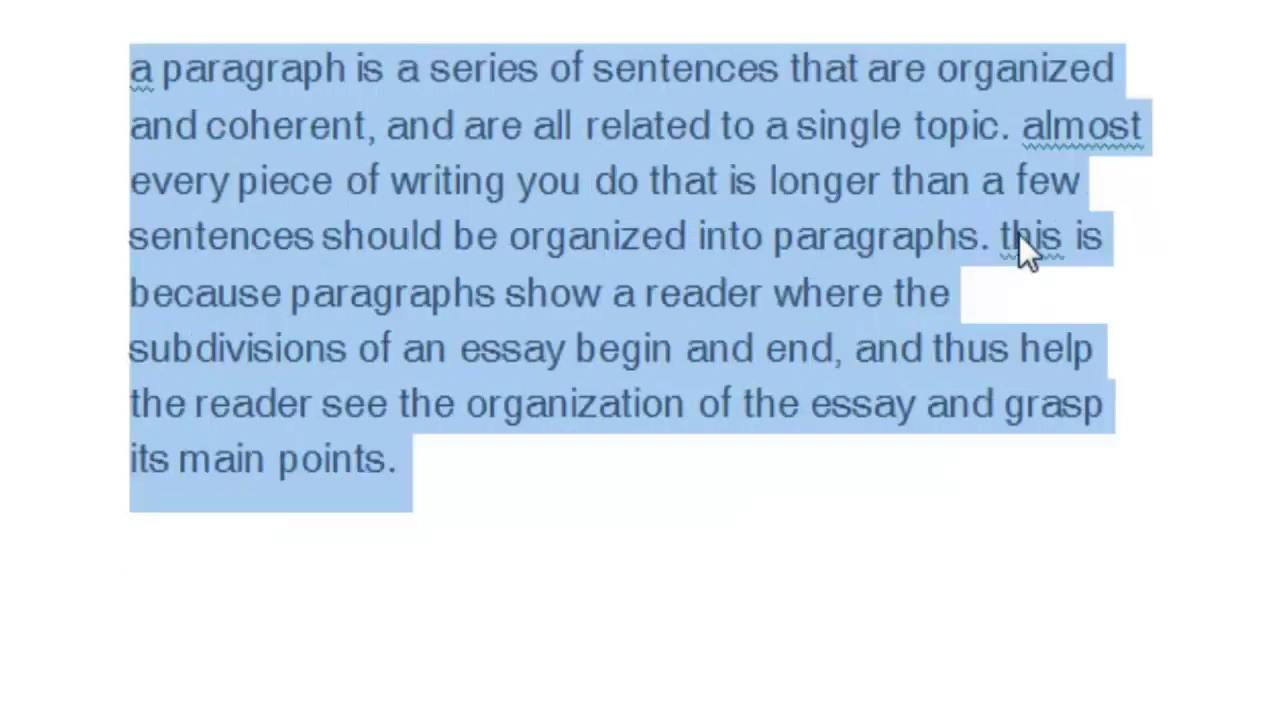
key("shift+F3")
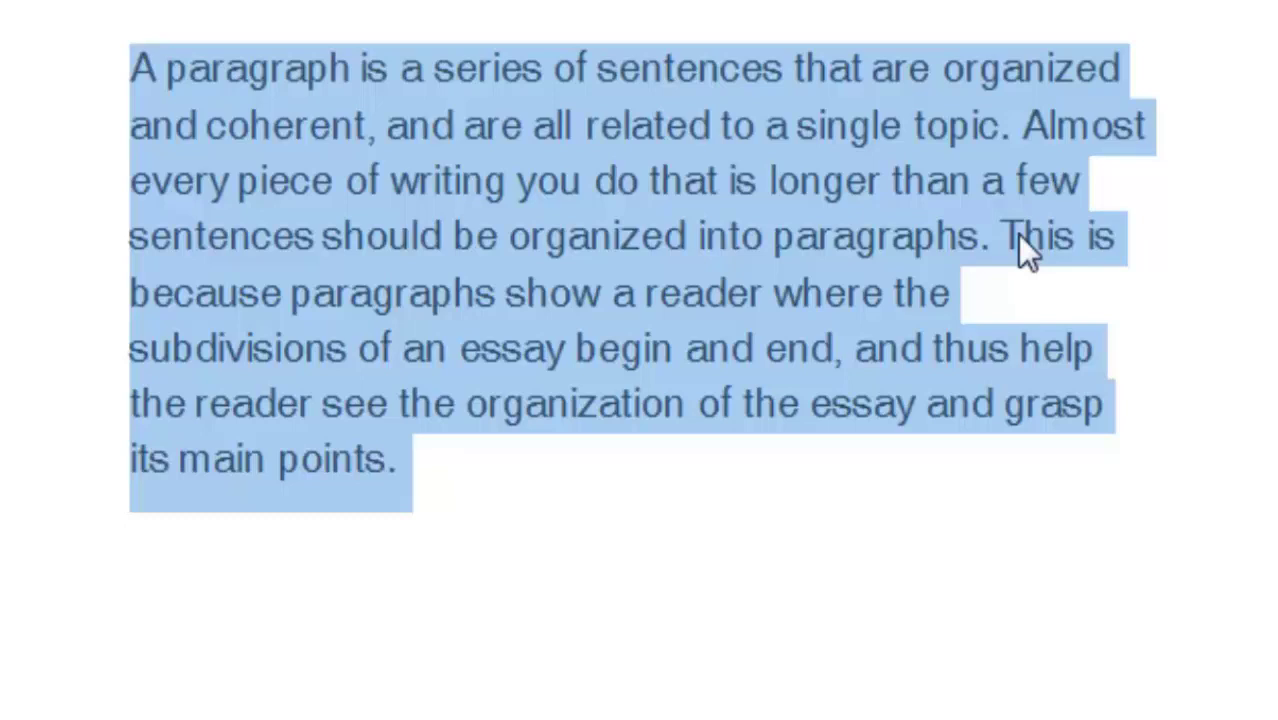
key("Right")
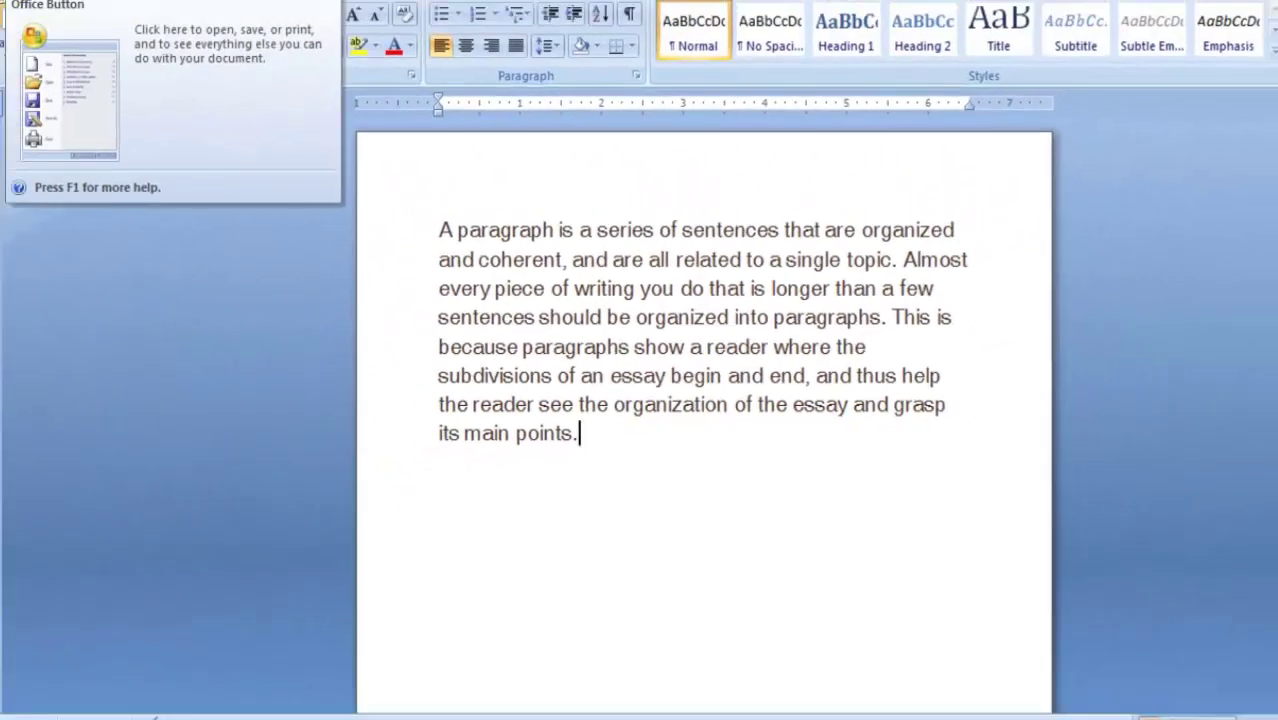
left_click(428, 410)
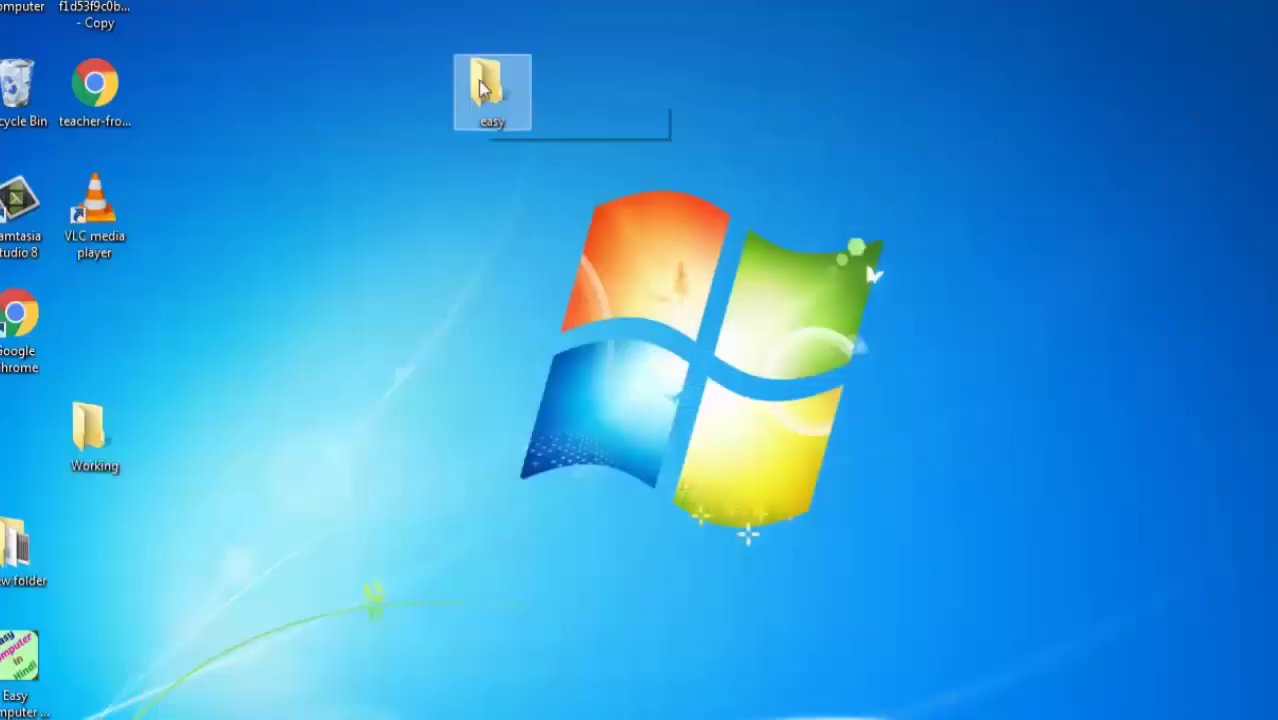
- Open the easy folder, close it with Alt+F4, then bring up Shut Down Windows with Alt+F4
double_click(485, 88)
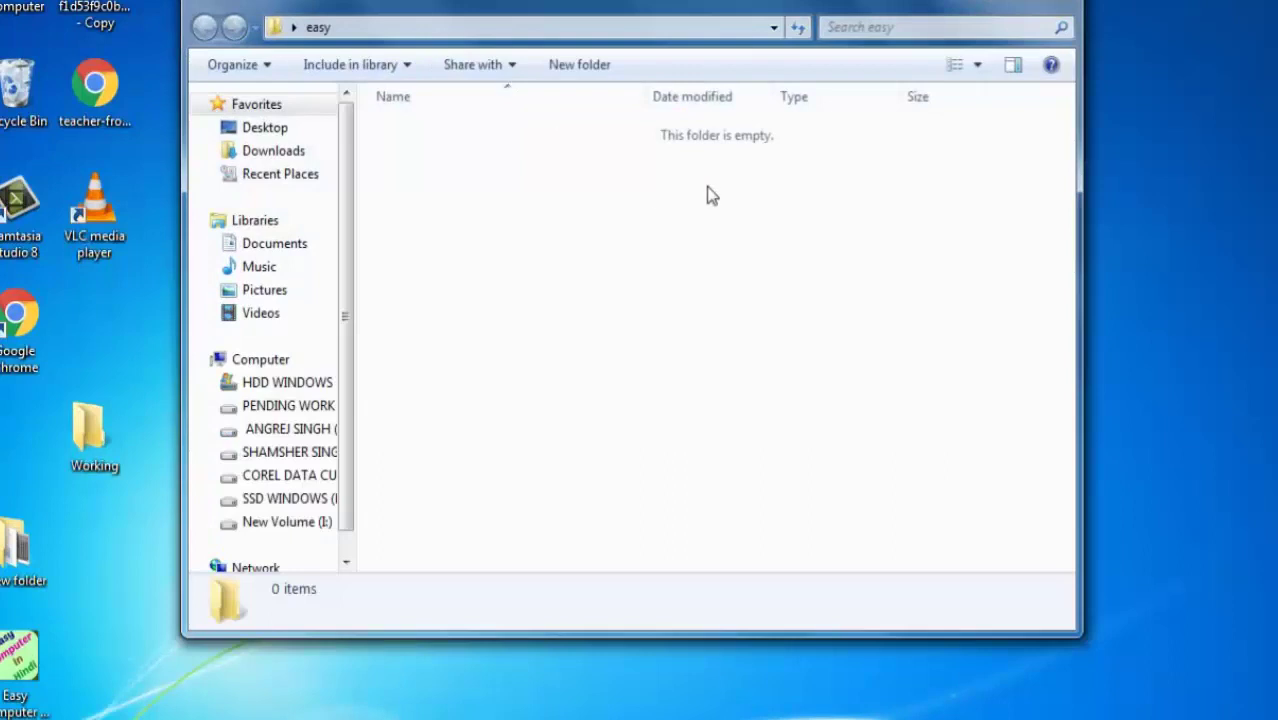
key("alt+F4")
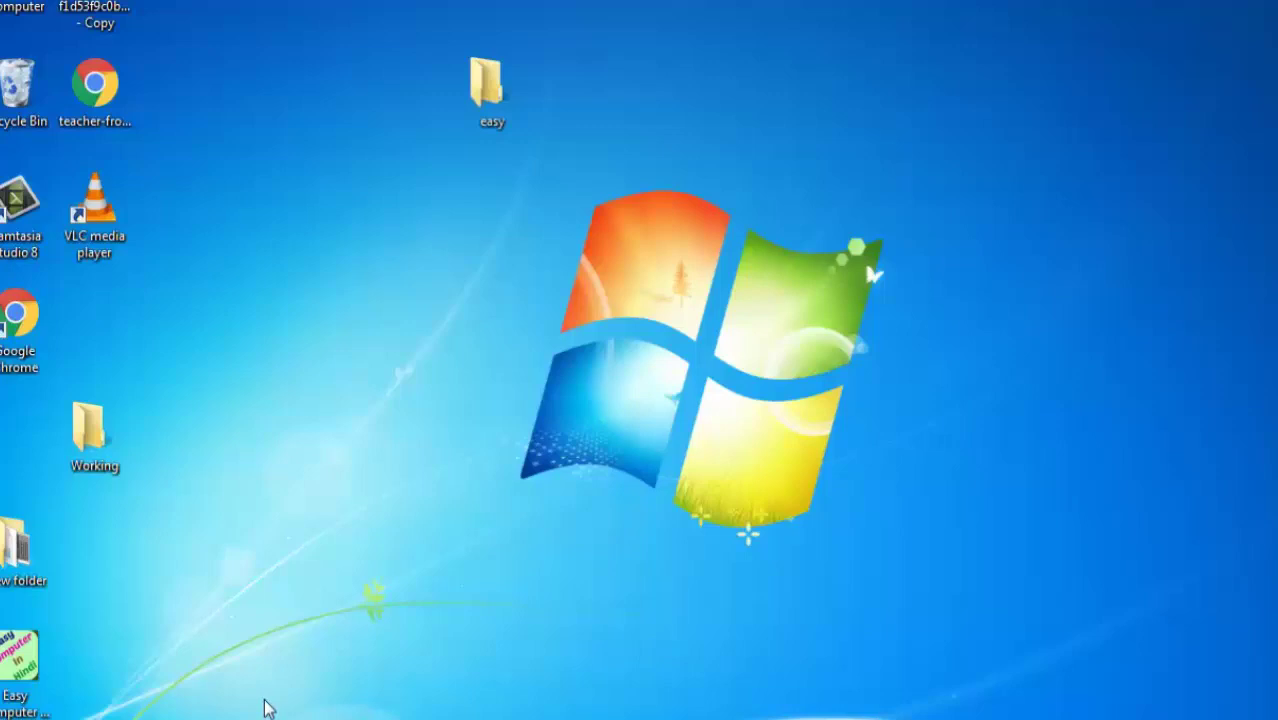
key("alt+F4")
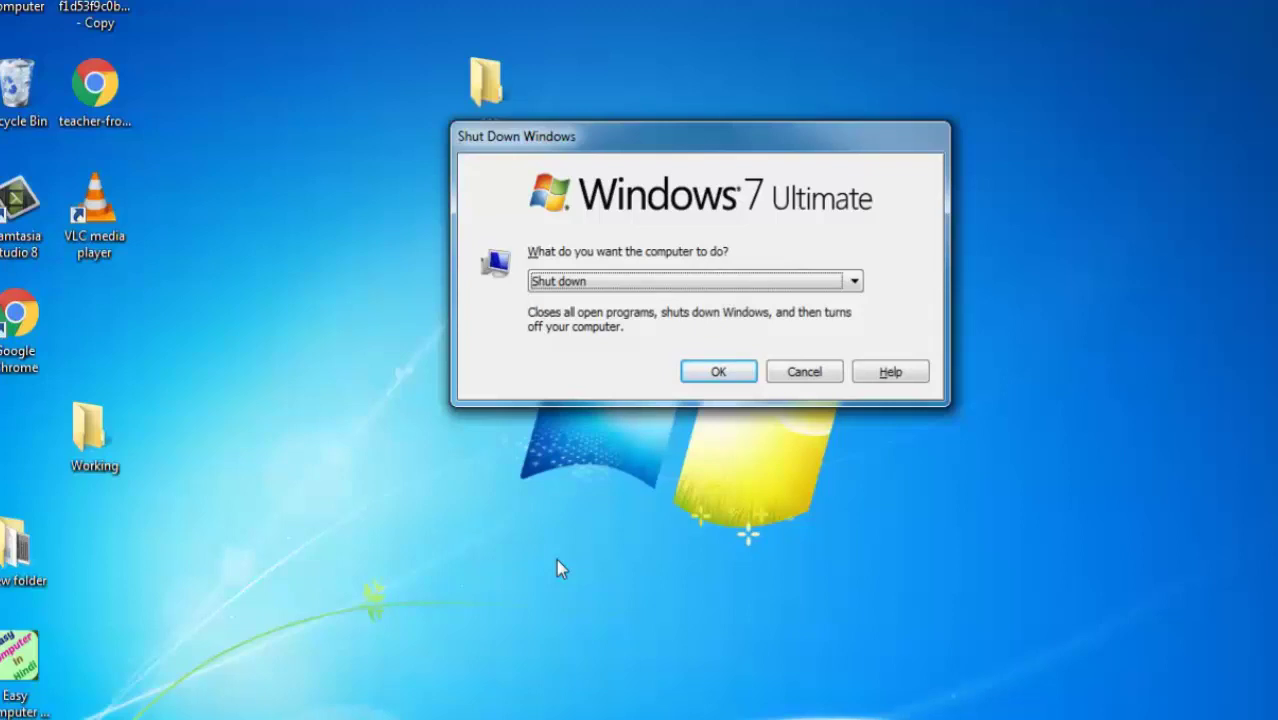
- Browse the Restart, Sleep and Shut down choices, then cancel the Shut Down Windows dialog
key("alt+Down")
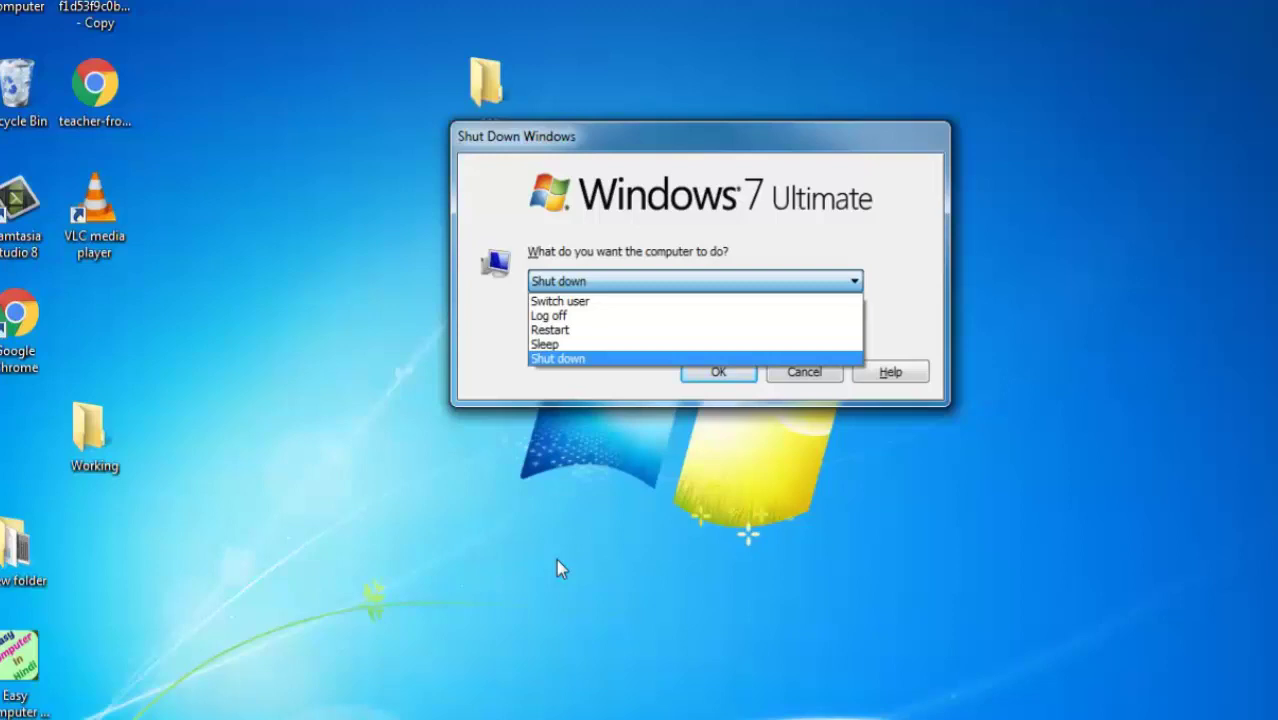
key("Up")
key("Up")
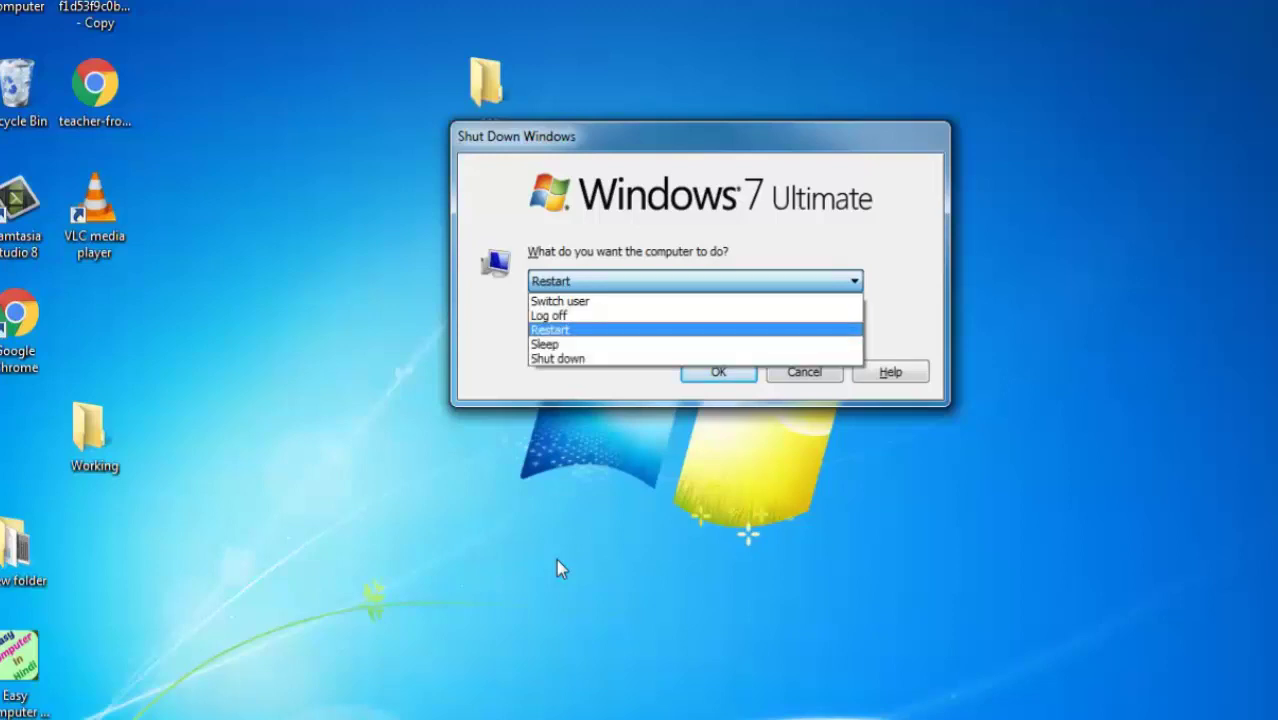
key("Return")
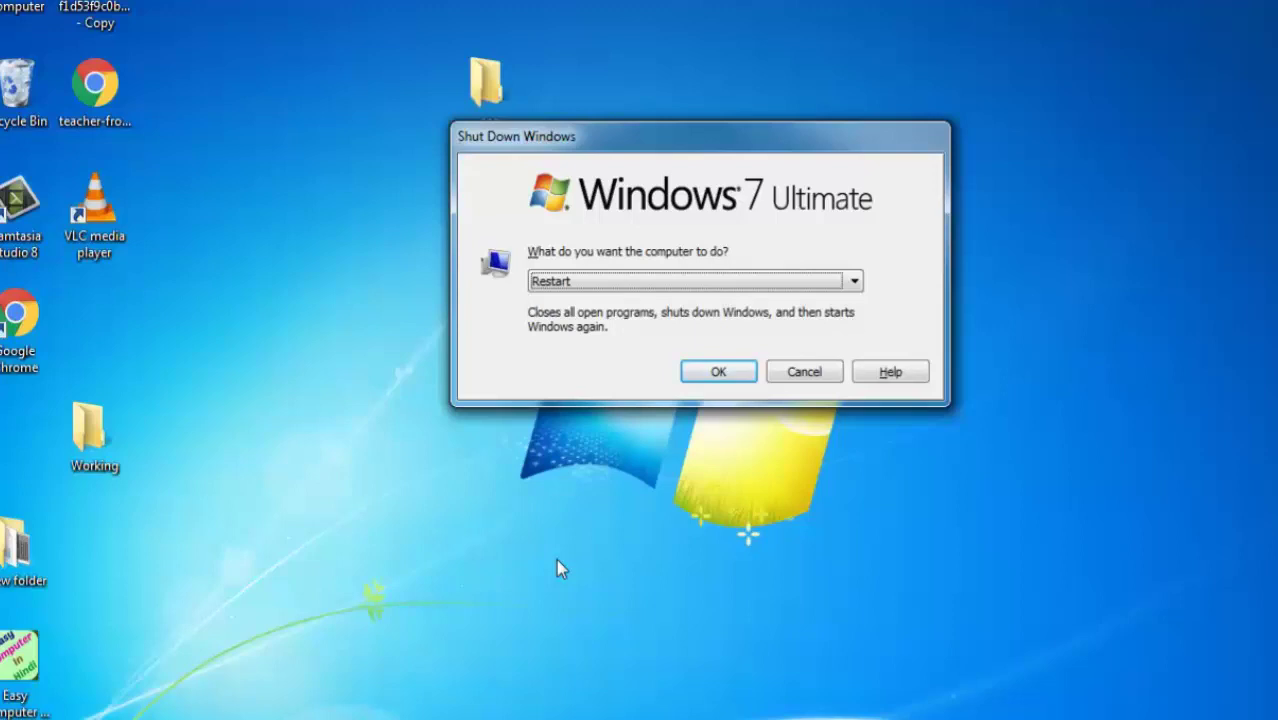
key("alt+Down")
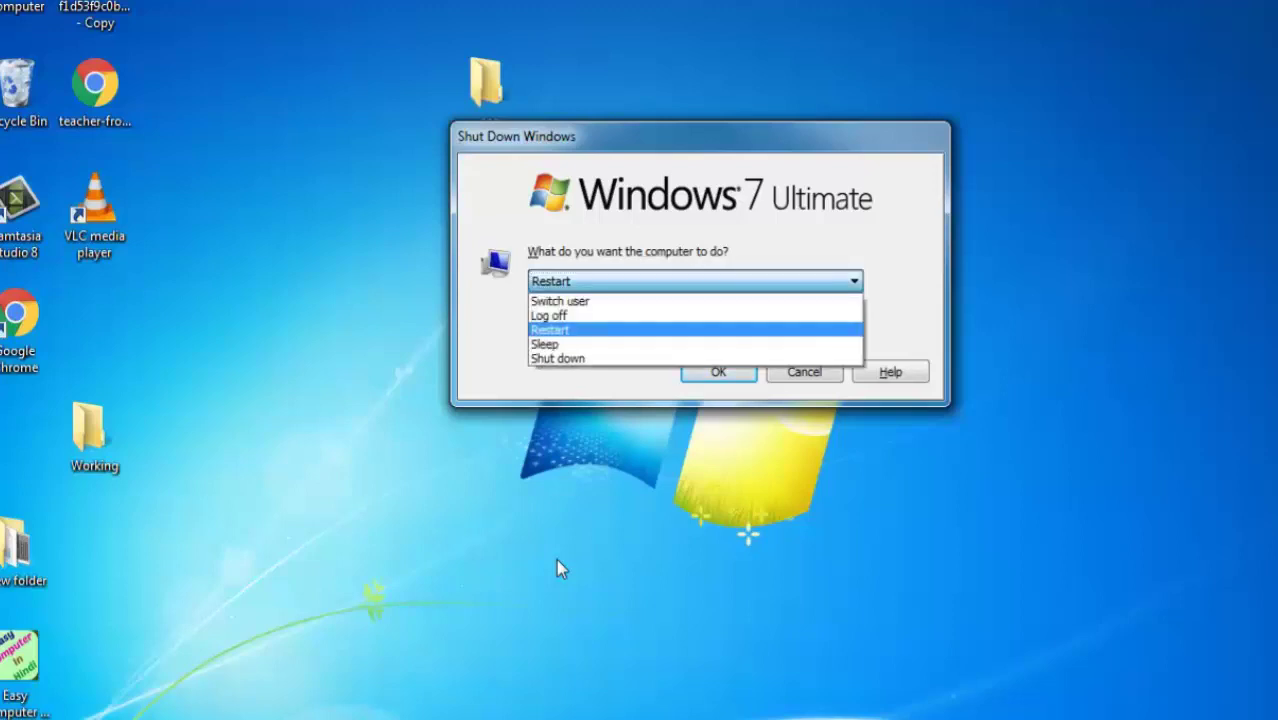
key("Down")
key("Up")
key("Up")
key("Up")
key("Down")
key("Down")
key("Down")
key("Down")
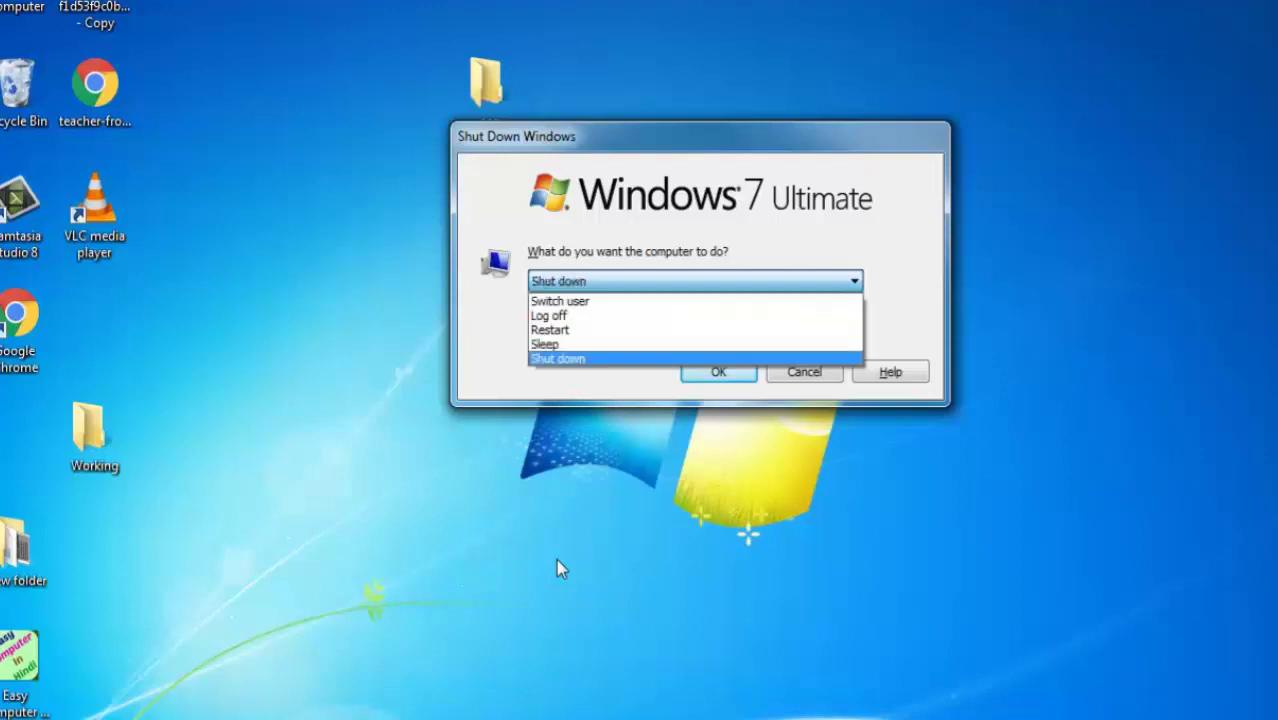
key("Return")
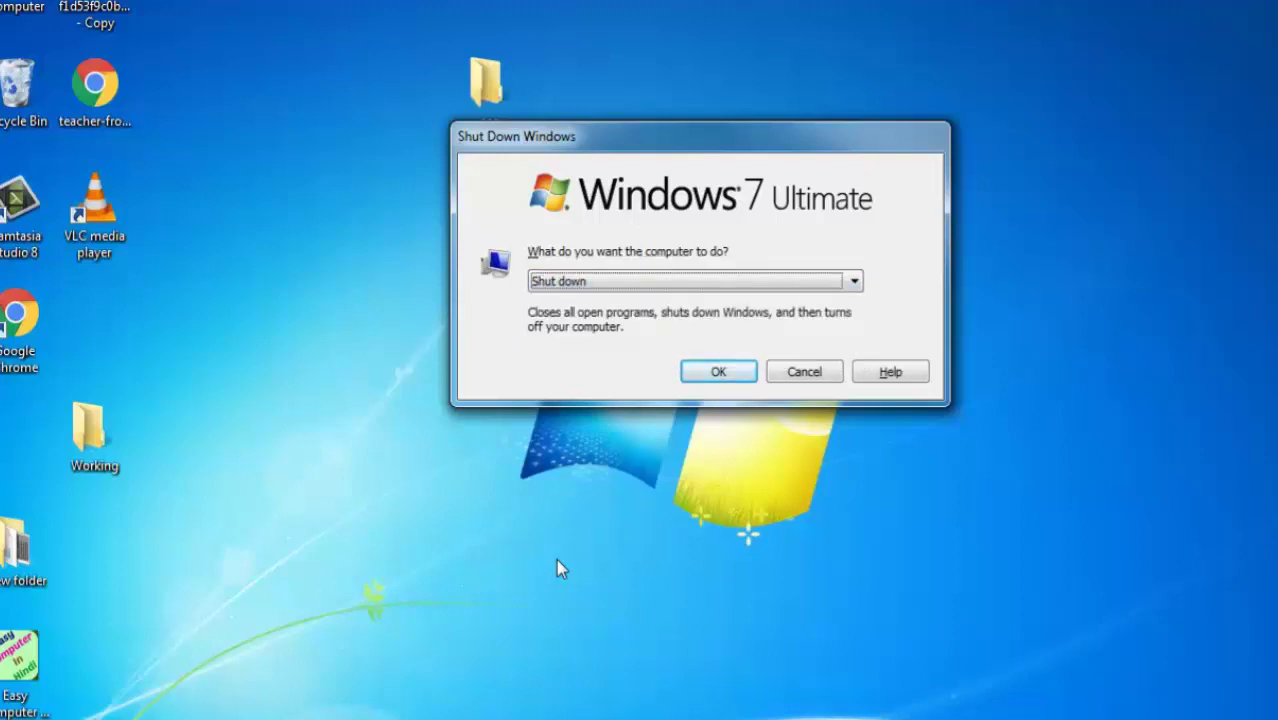
key("Escape")
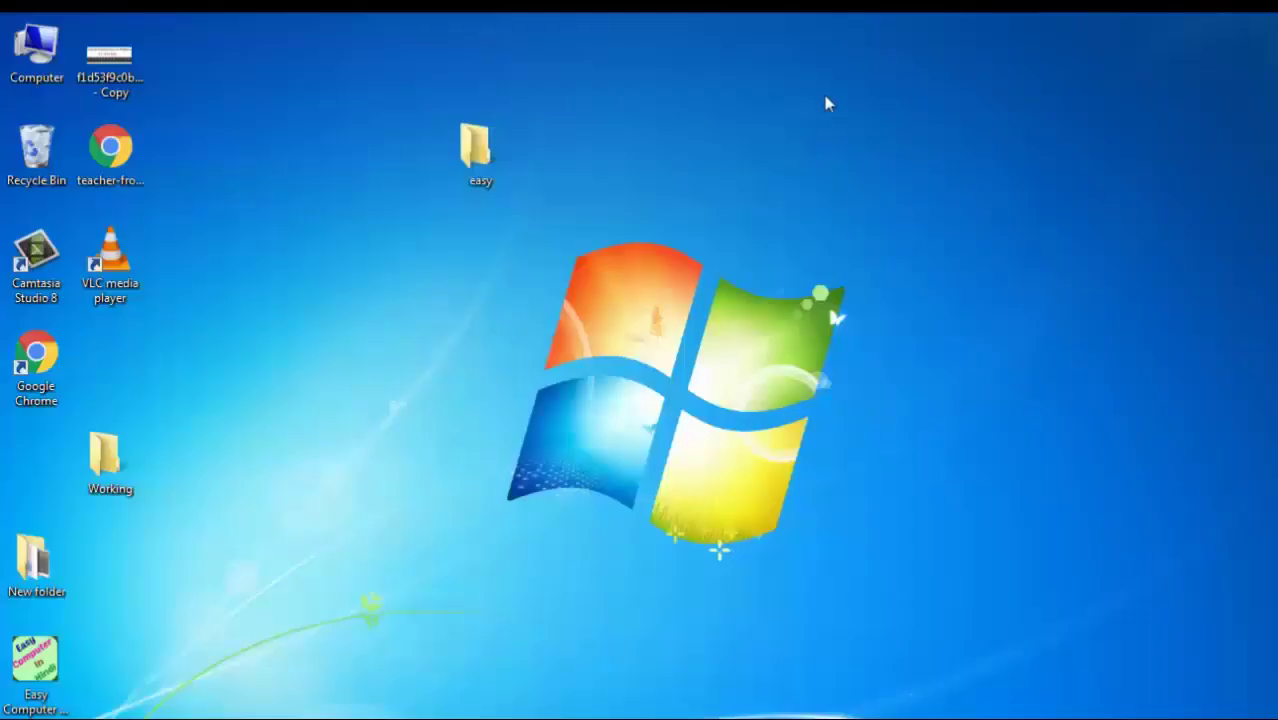
- Refresh the desktop repeatedly from its right-click menu, then with F5
right_click(822, 96)
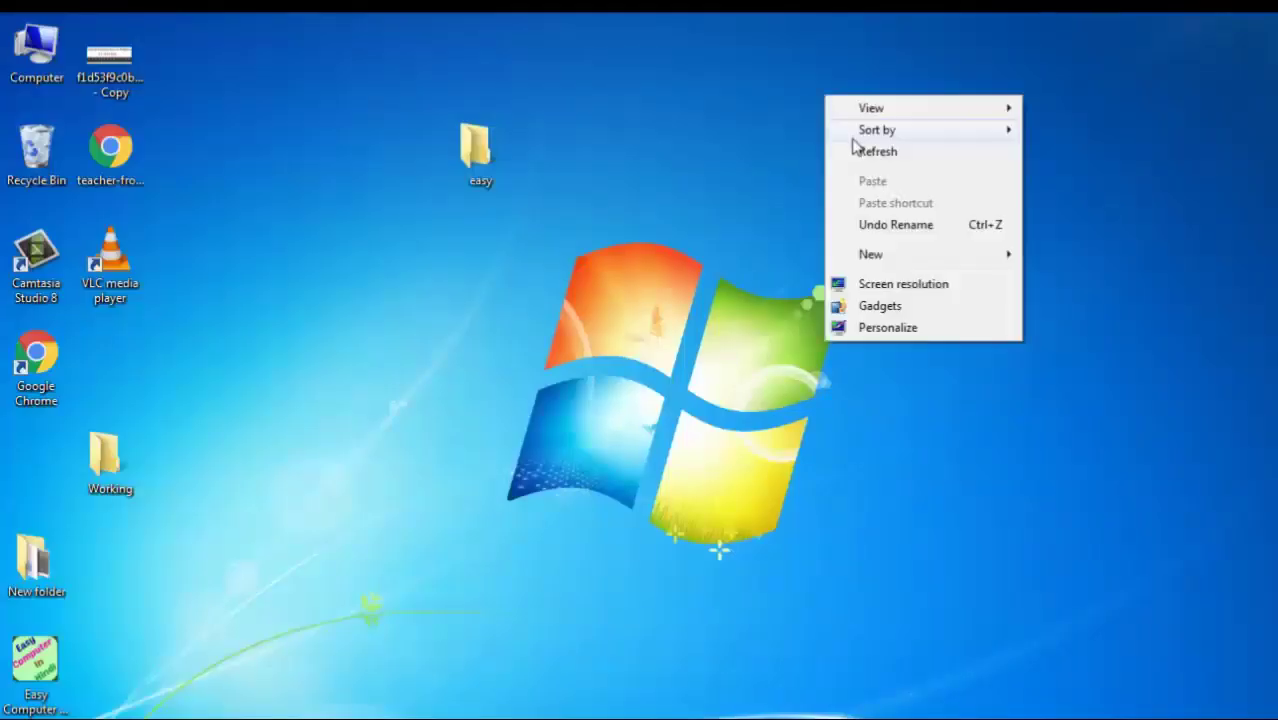
left_click(850, 148)
right_click(864, 150)
left_click(910, 207)
right_click(865, 133)
left_click(927, 200)
right_click(822, 106)
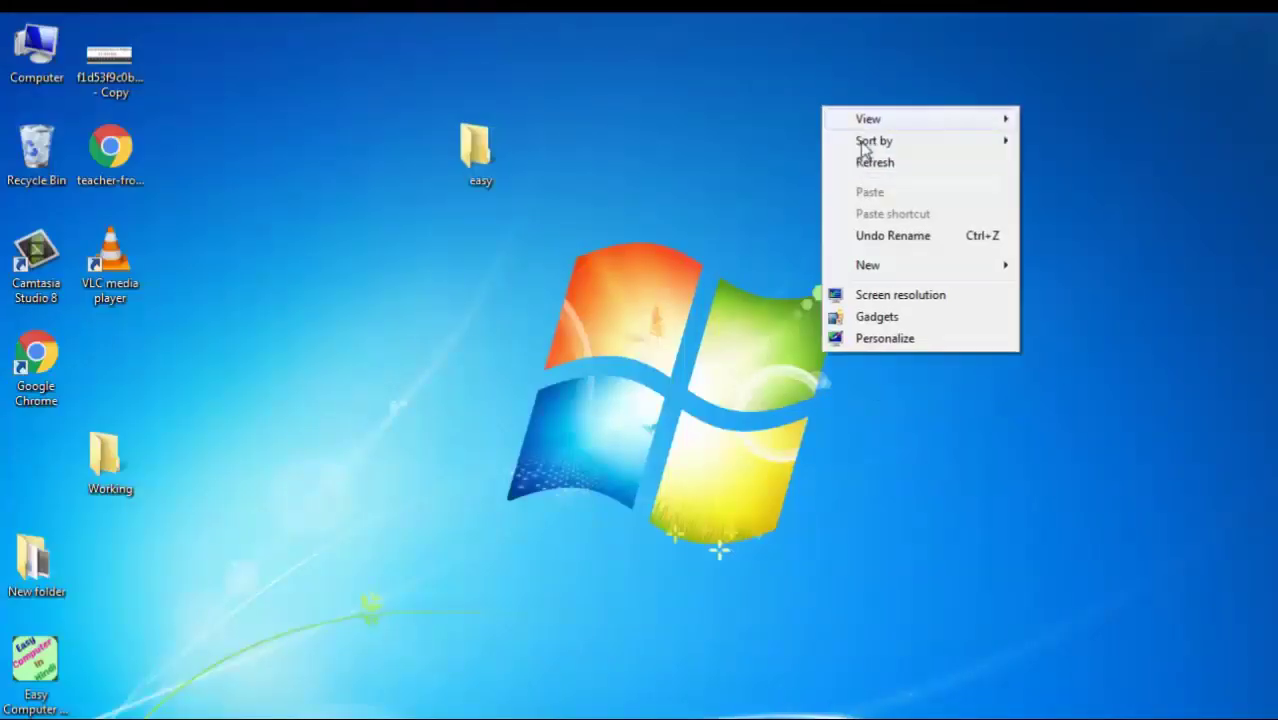
left_click(862, 158)
right_click(862, 142)
left_click(918, 200)
right_click(892, 170)
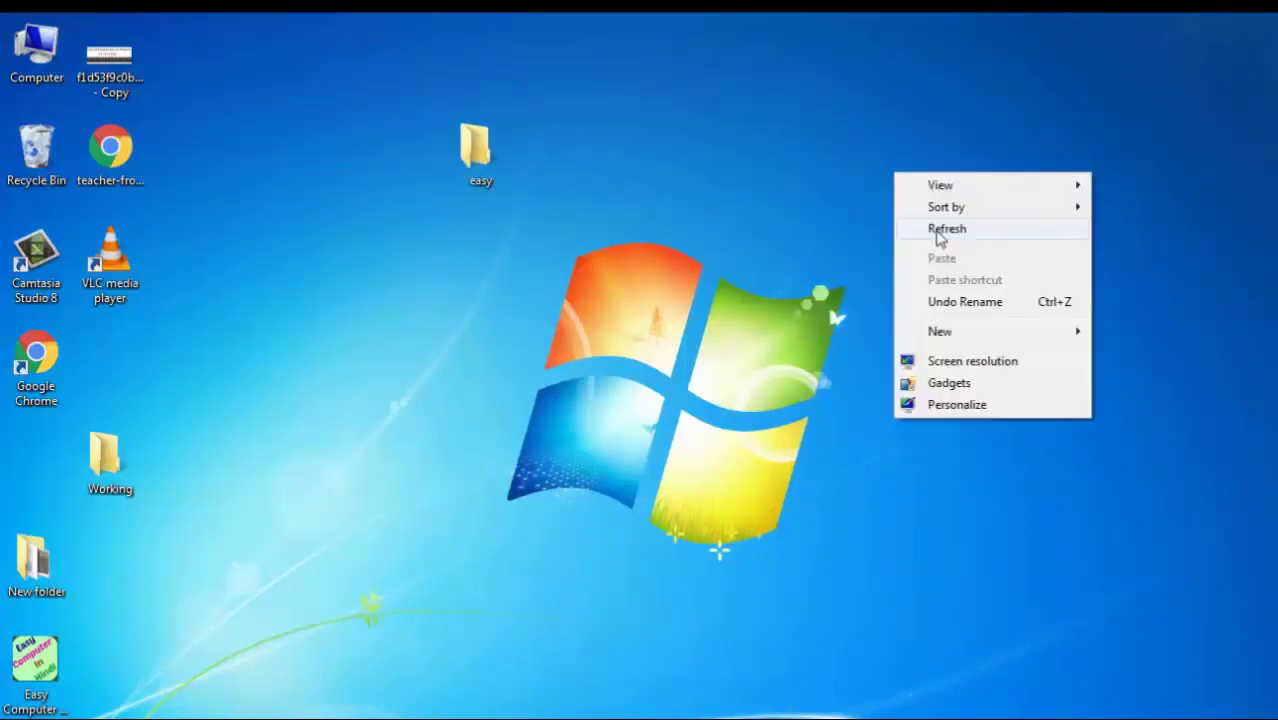
left_click(935, 228)
right_click(877, 162)
left_click(930, 218)
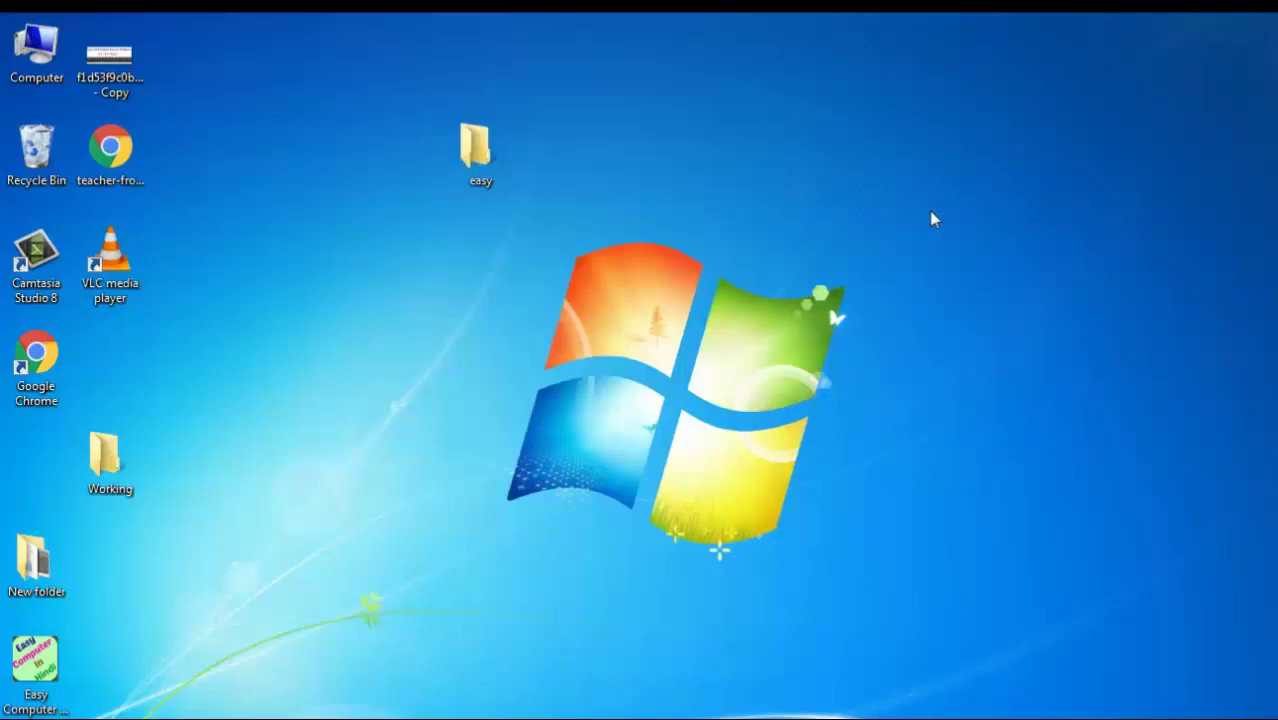
key("F5")
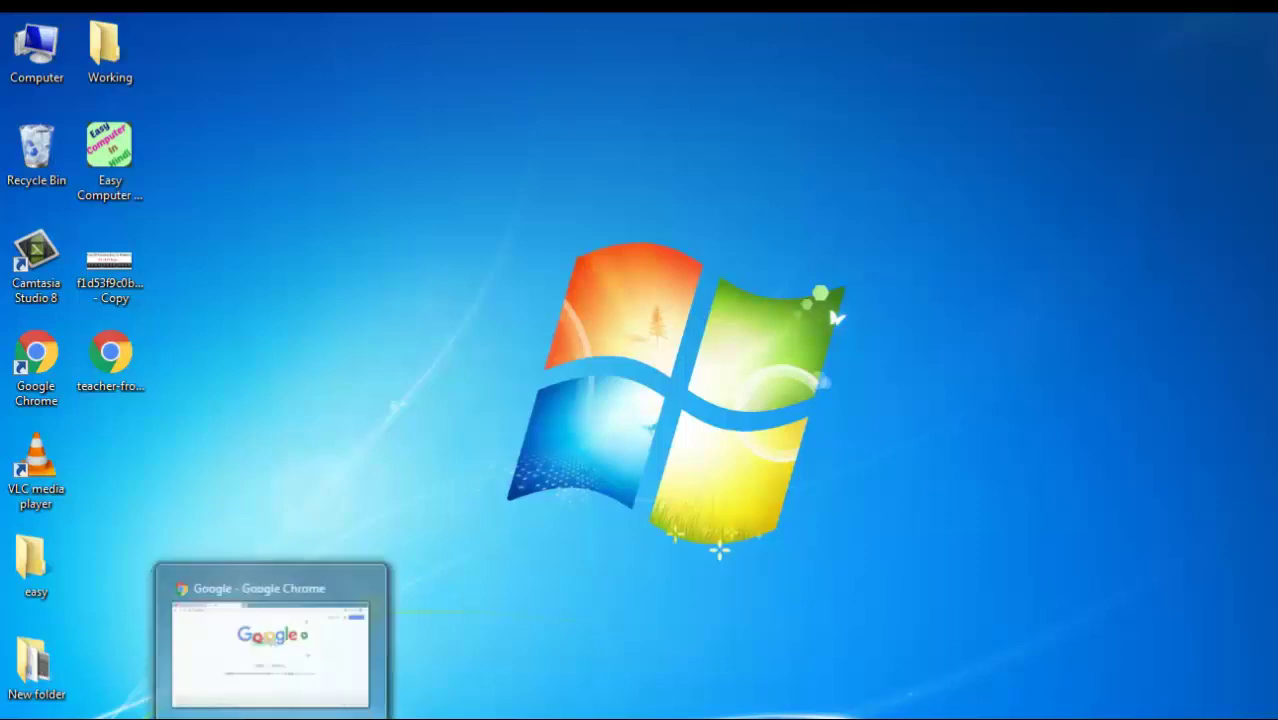
- Refresh the desktop twice more so the icons settle into two columns
right_click(711, 127)
right_click(767, 179)
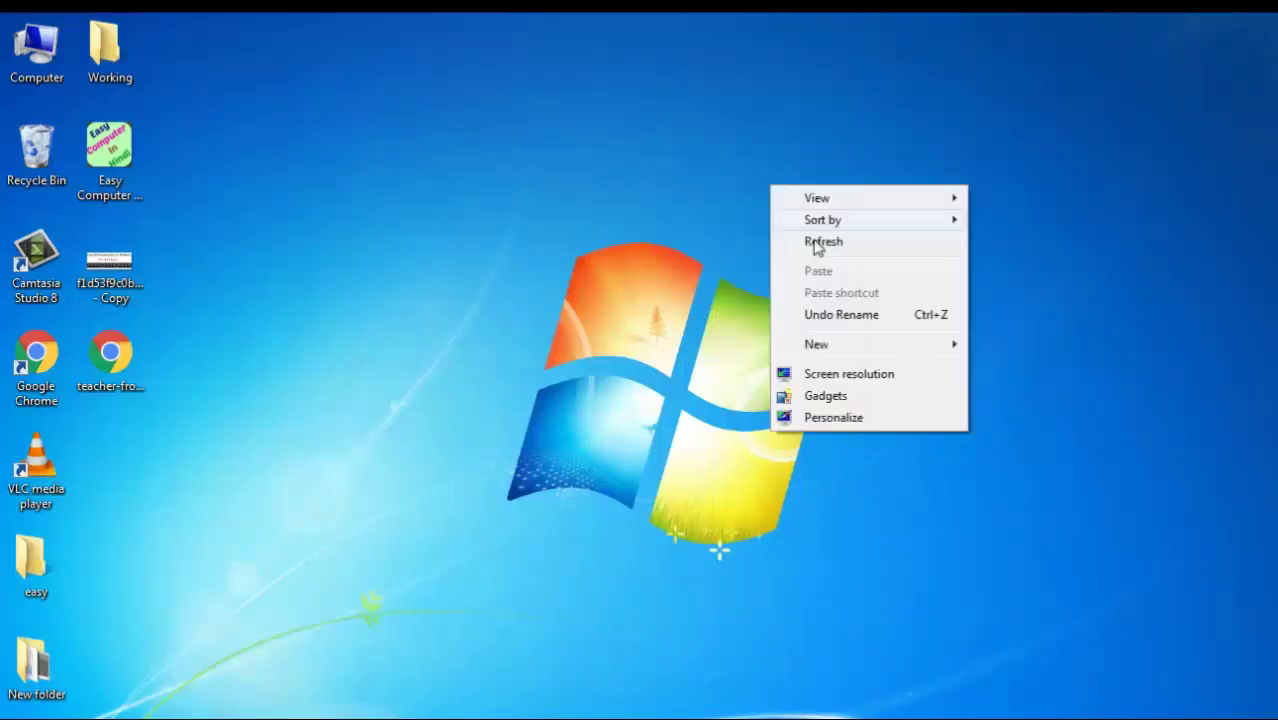
left_click(813, 240)
right_click(757, 145)
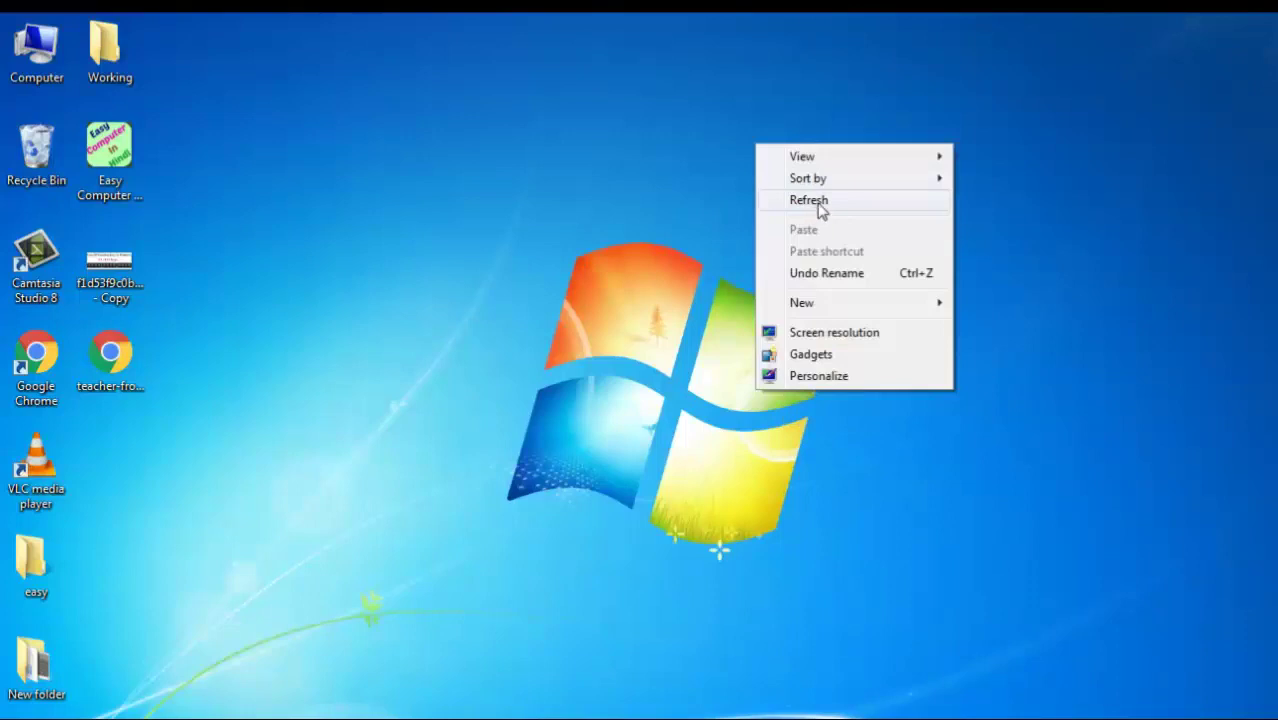
left_click(818, 206)
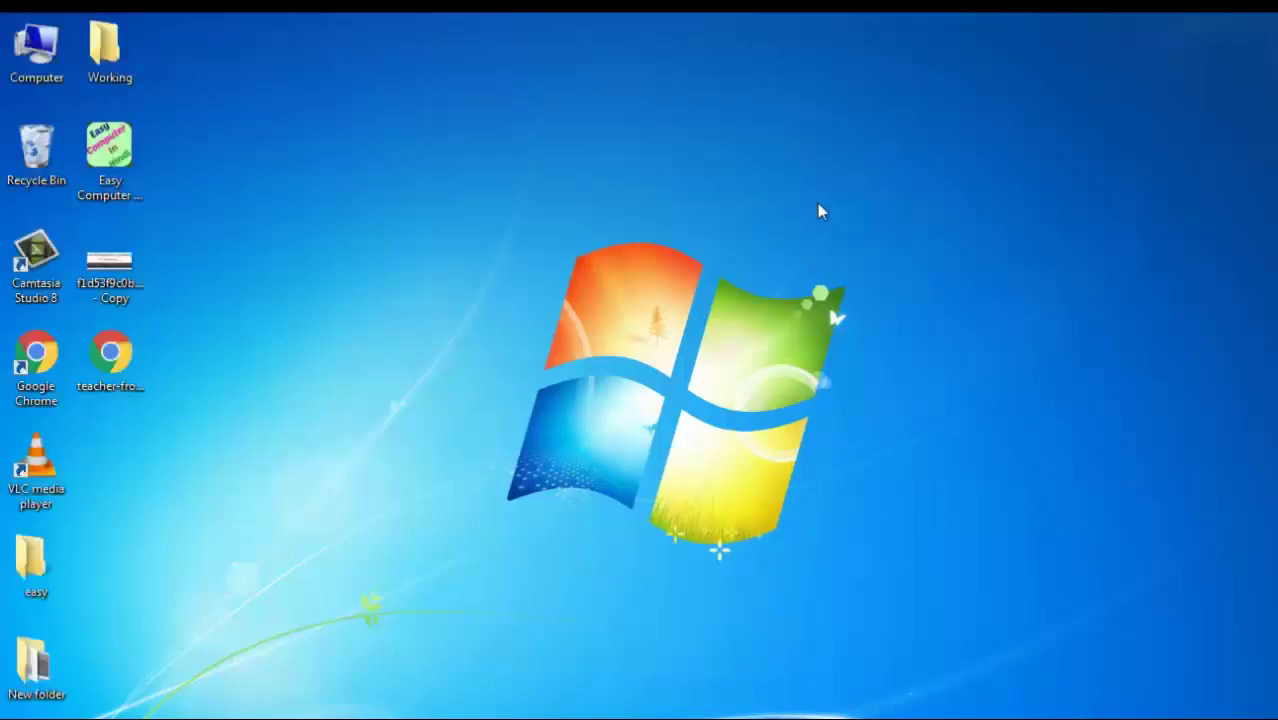
- Switch to Chrome's Google homepage and reload it with F5
key("alt+Tab")
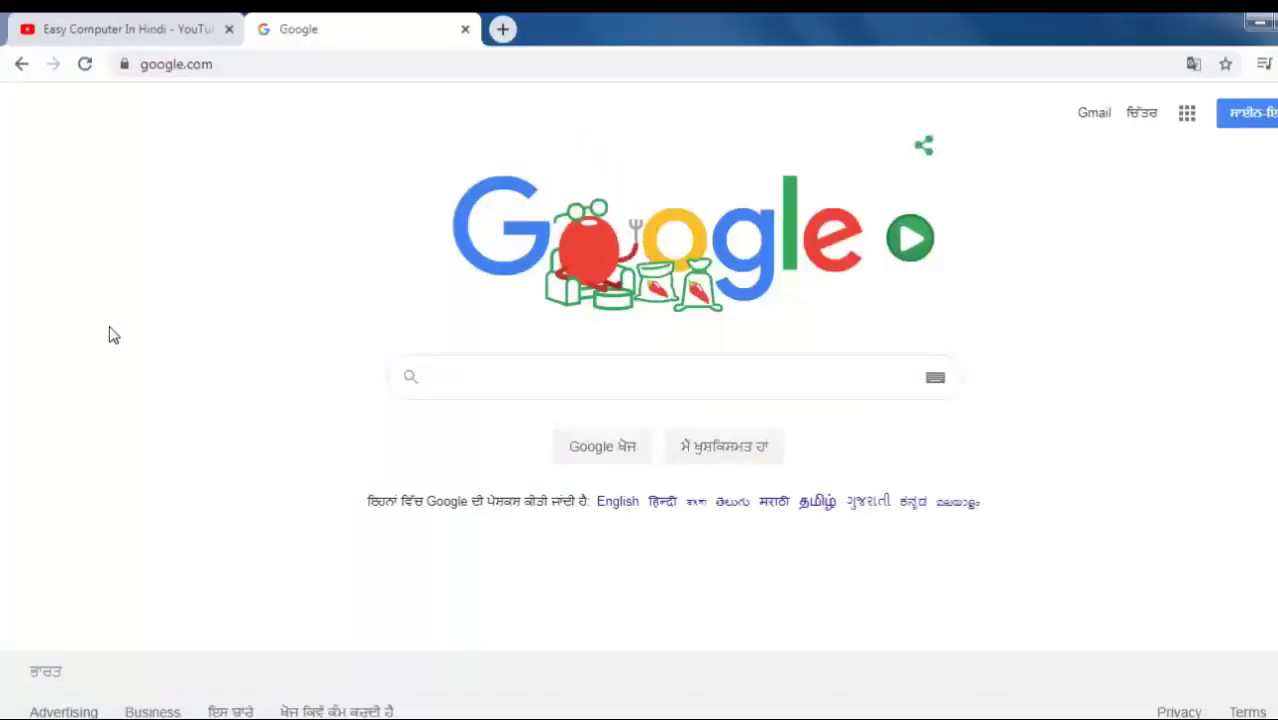
key("F5")
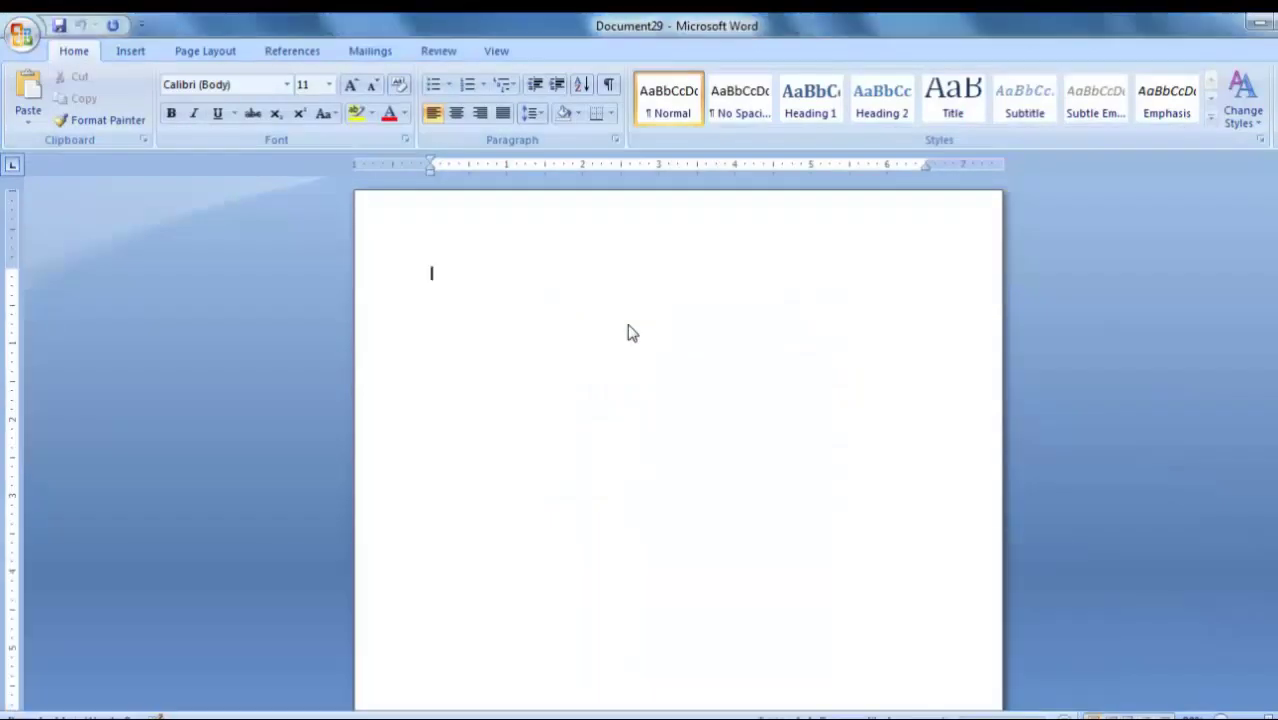
- Restore Document29 to a smaller window, move it down-left, then minimize the A paragraph window
key("super+Down")
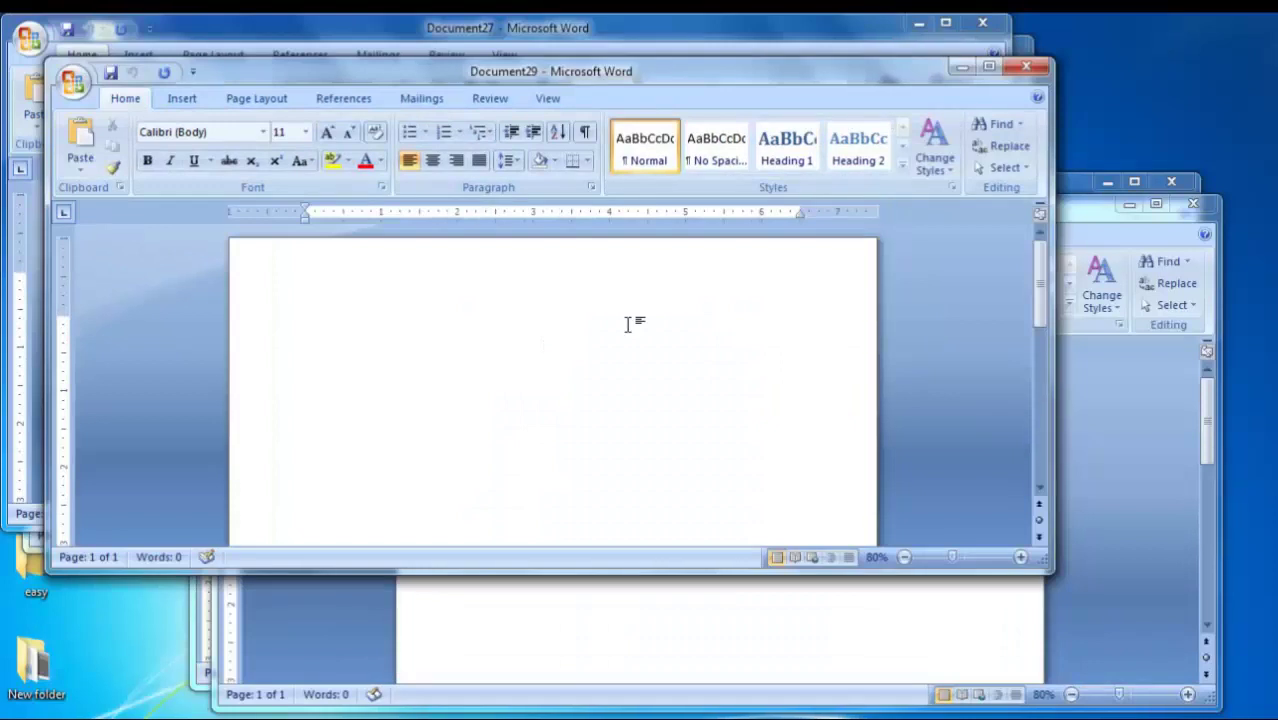
mouse_move(667, 77)
left_mouse_down()
mouse_move(600, 197)
mouse_move(635, 155)
left_mouse_up()
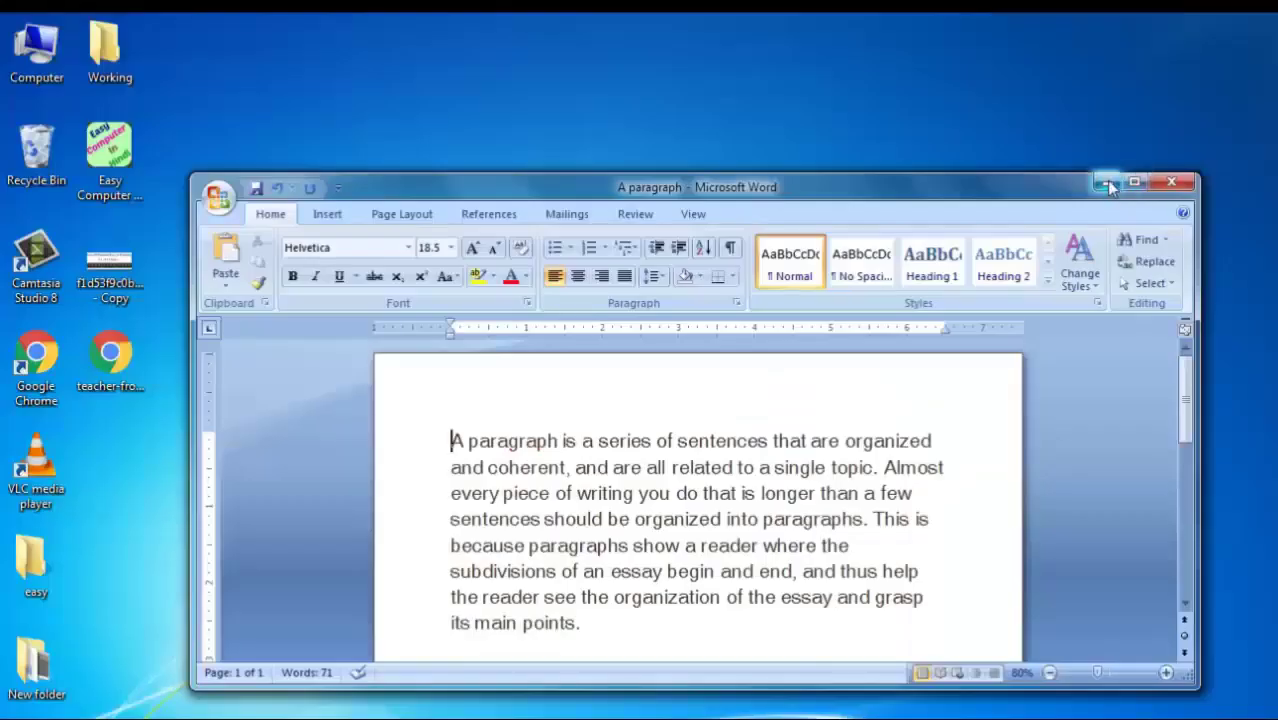
left_click(1106, 180)
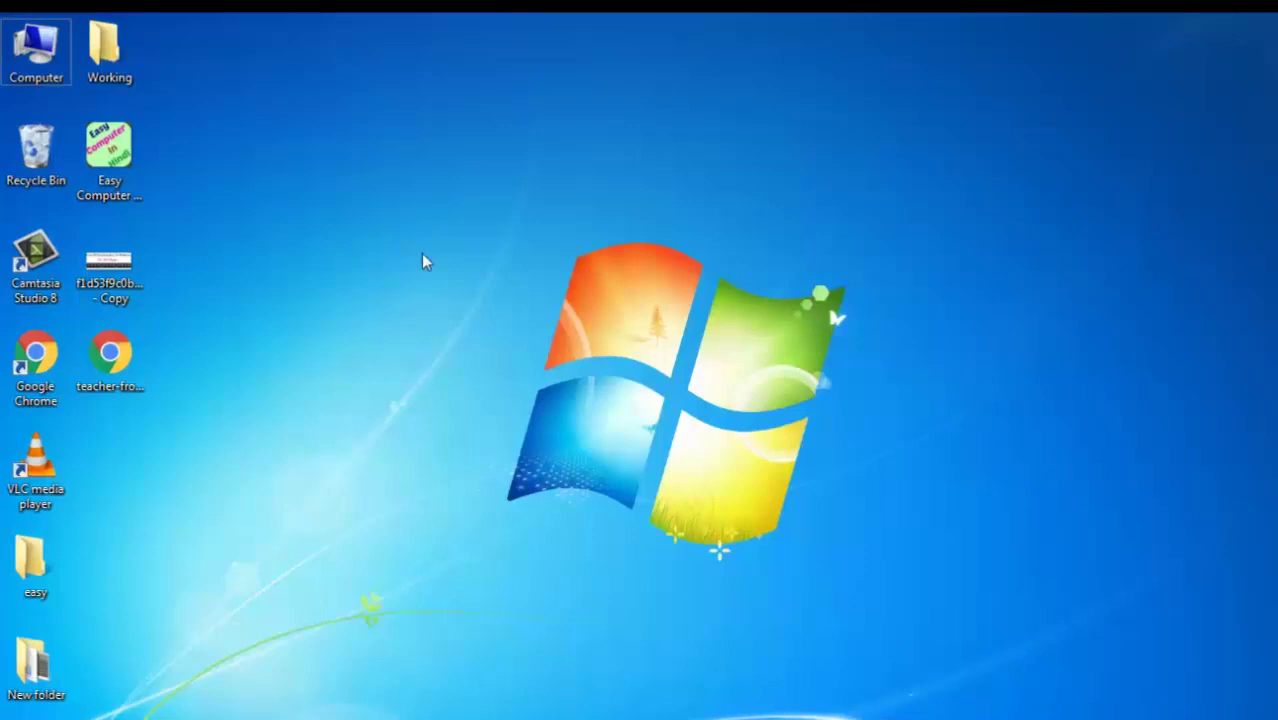
right_click(340, 206)
left_click(408, 262)
right_click(503, 267)
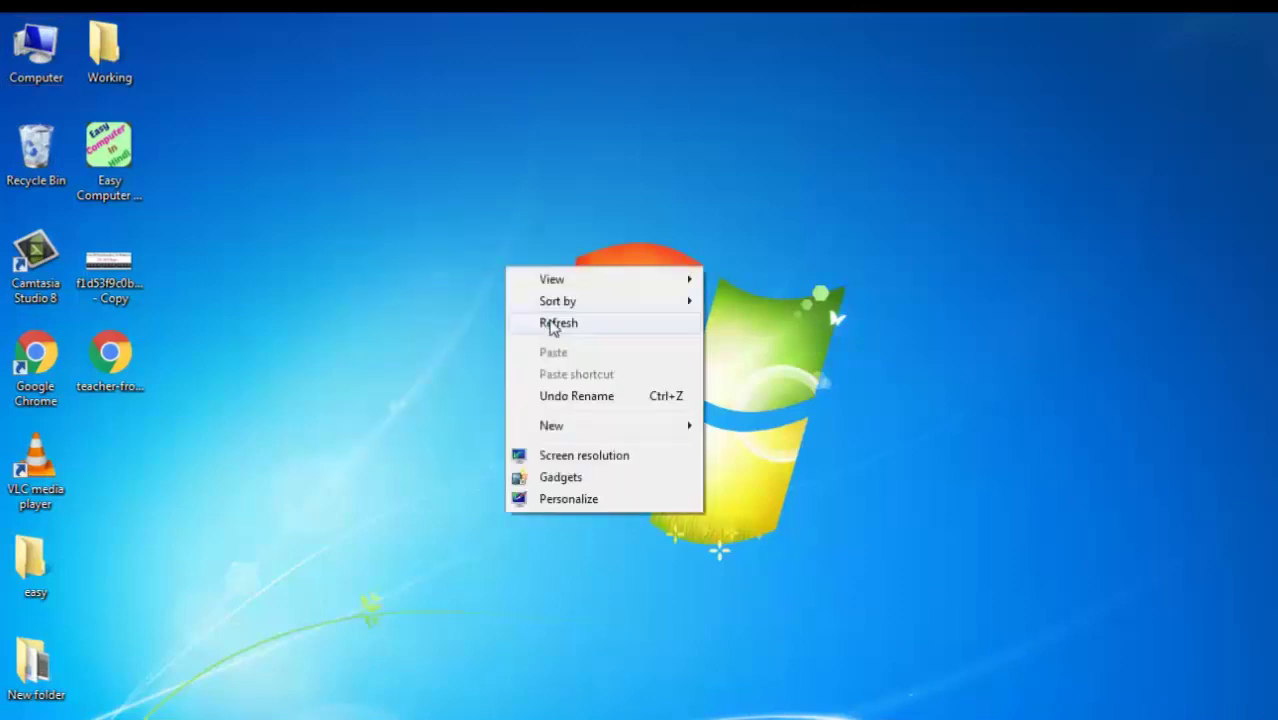
left_click(552, 327)
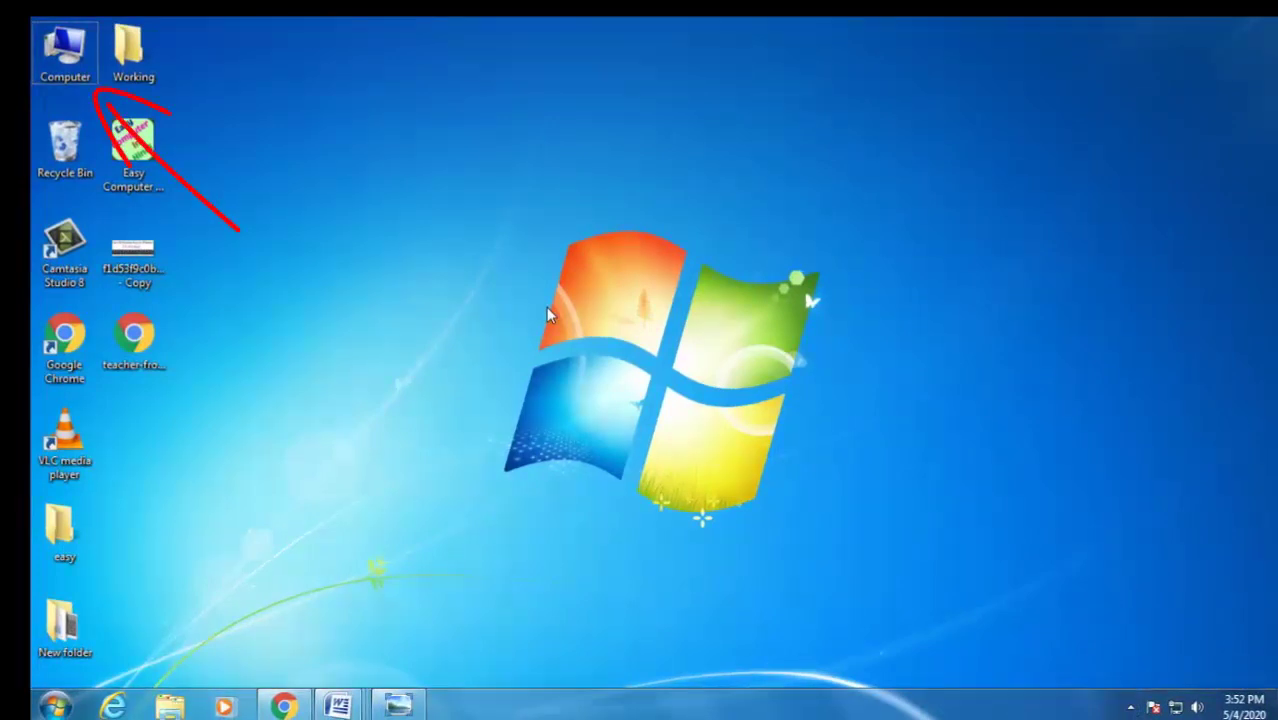
- Move the desktop icon selection with arrow keys, then reopen A paragraph with KeyTips shown
key("Down")
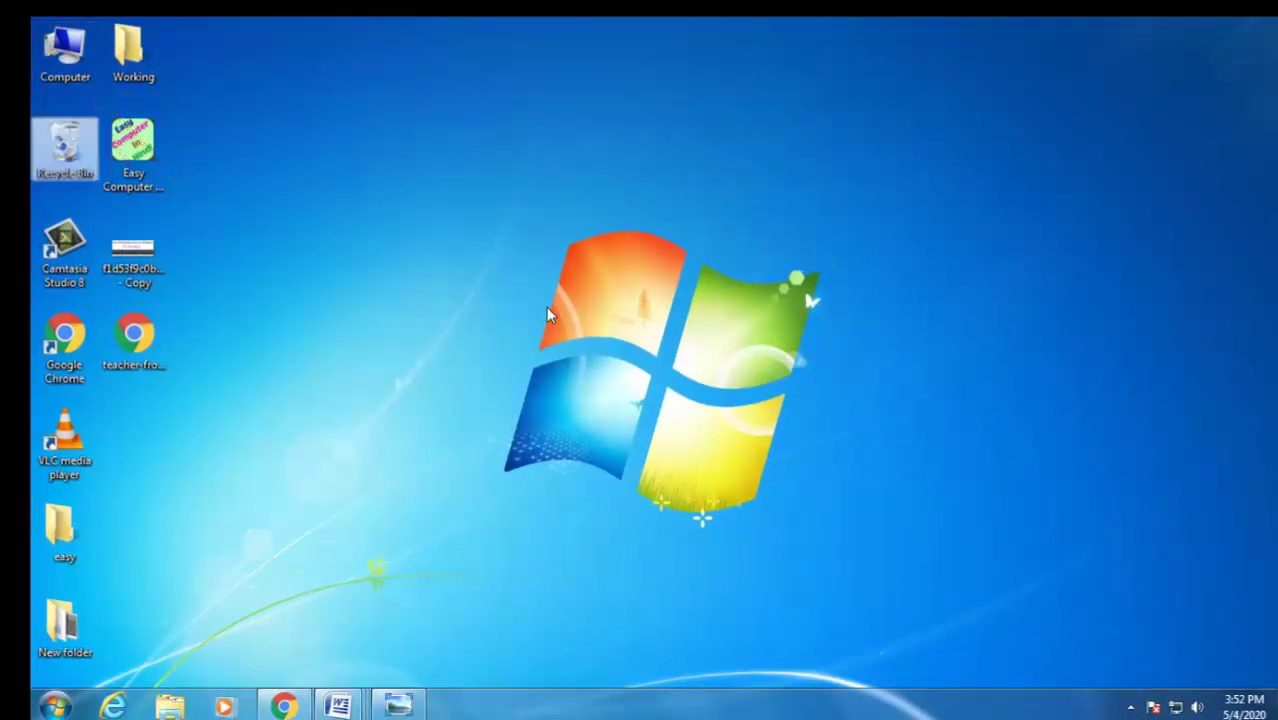
key("Down")
key("Down")
key("Down")
key("Up")
key("Up")
key("Up")
key("Down")
key("Up")
mouse_move(337, 706)
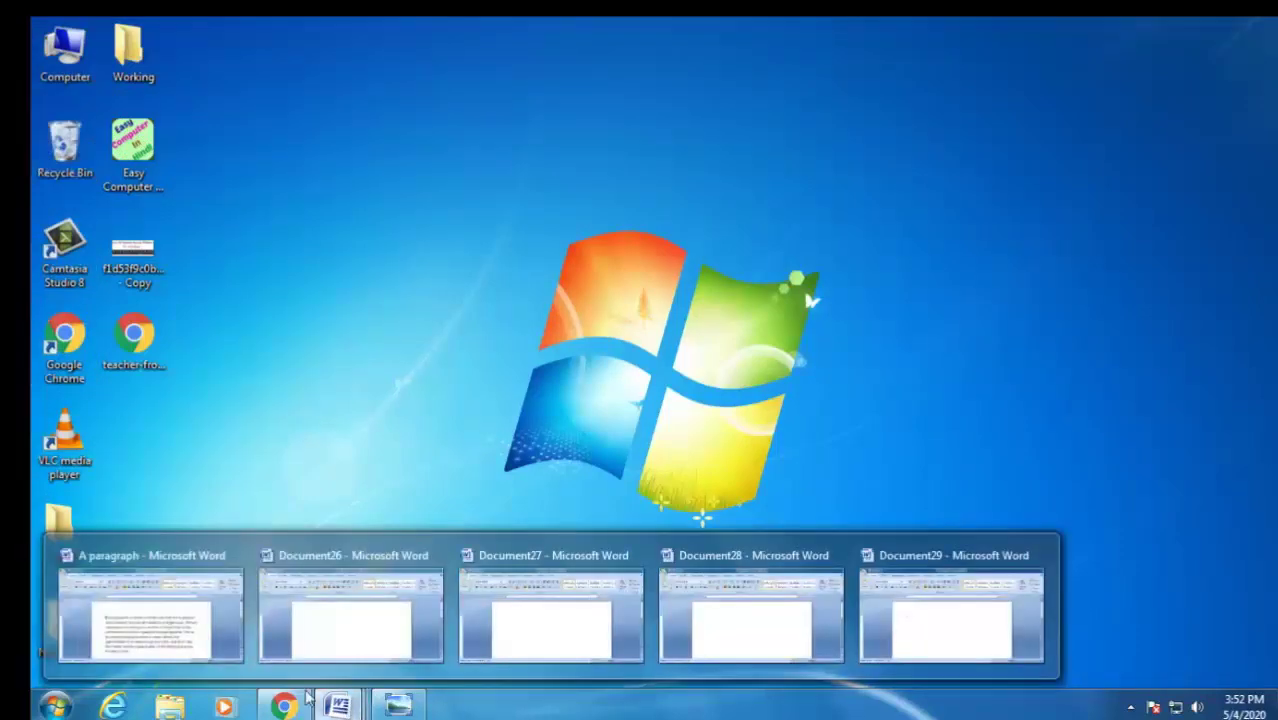
left_click(181, 636)
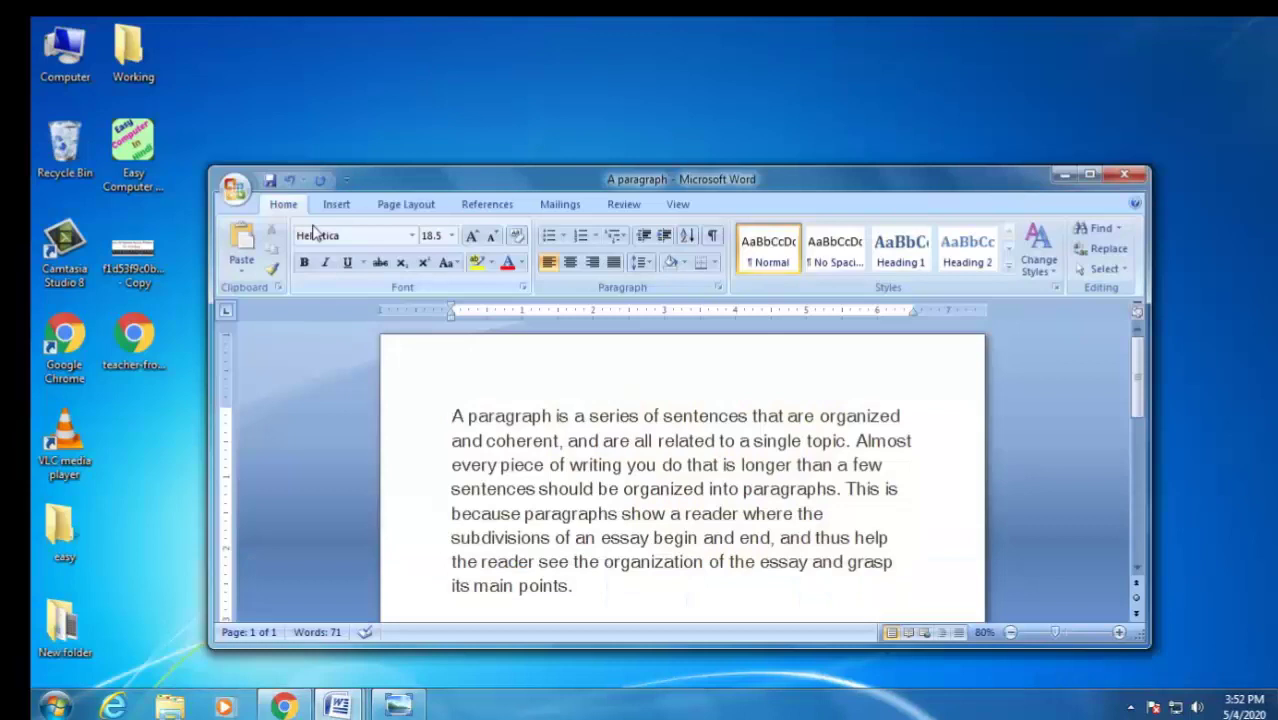
key("alt")
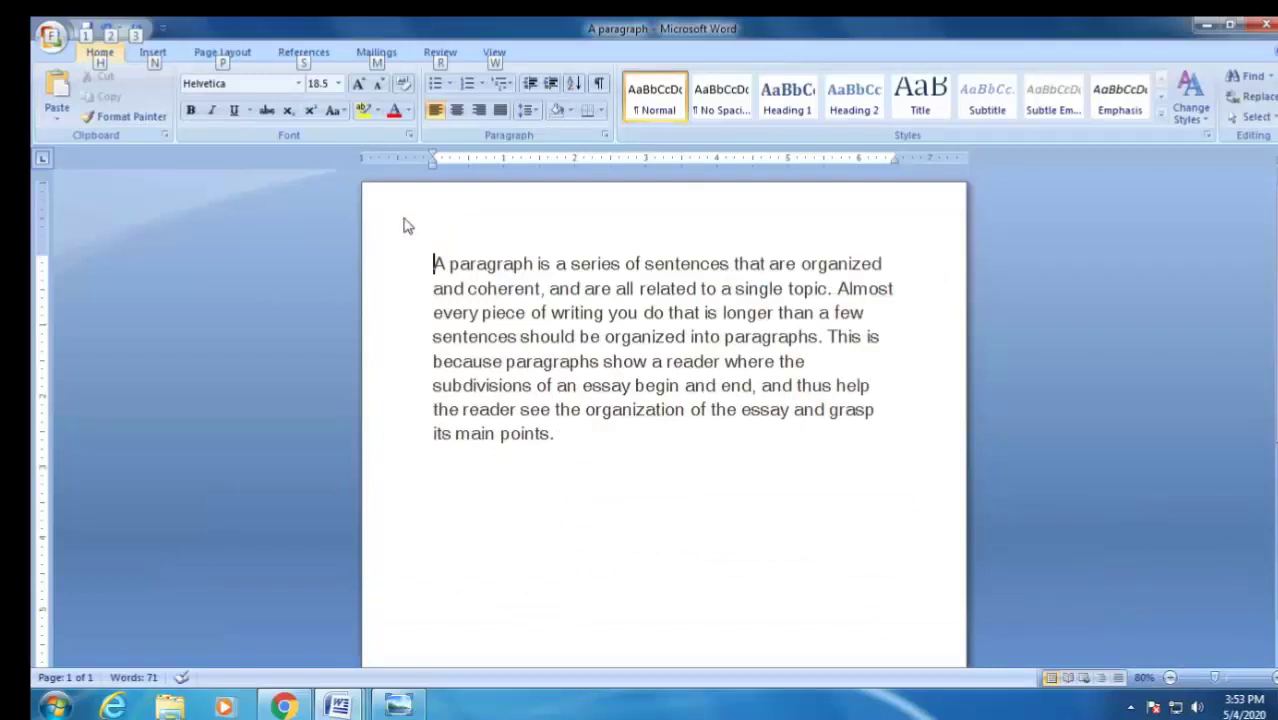
- Hide, show and hide Word's ribbon KeyTips again, then move the cursor down
key("Escape")
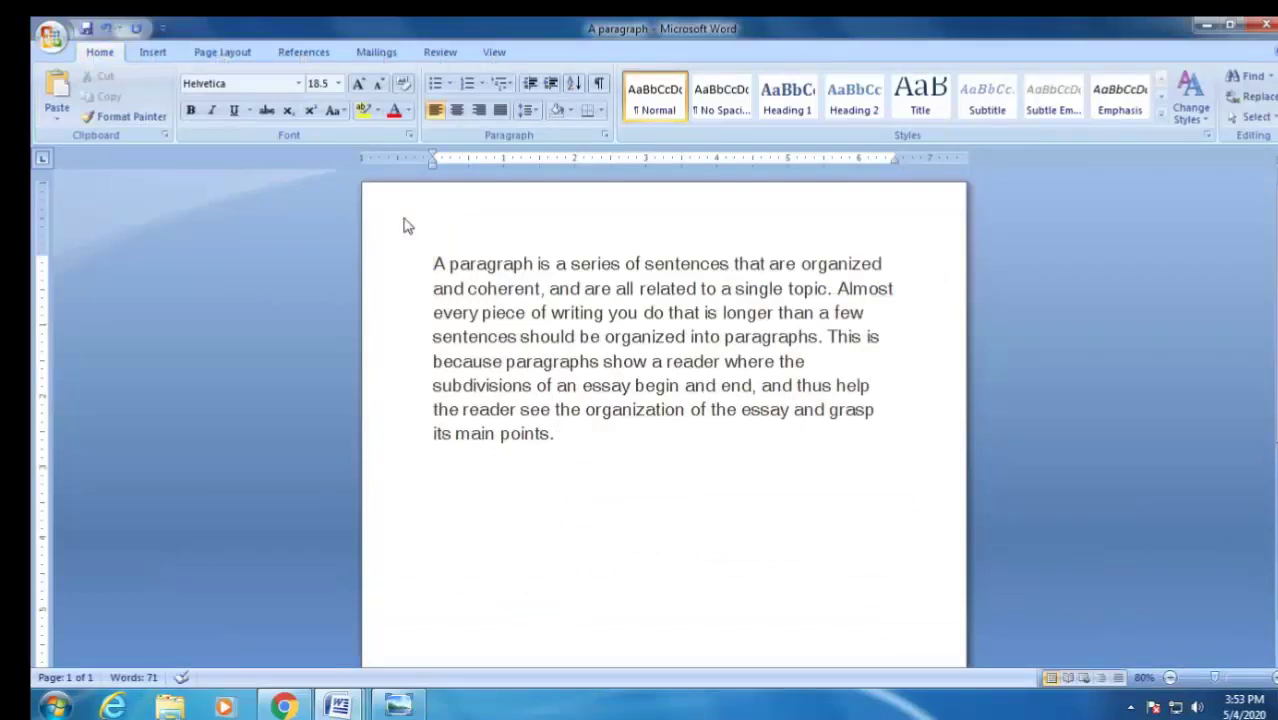
key("alt")
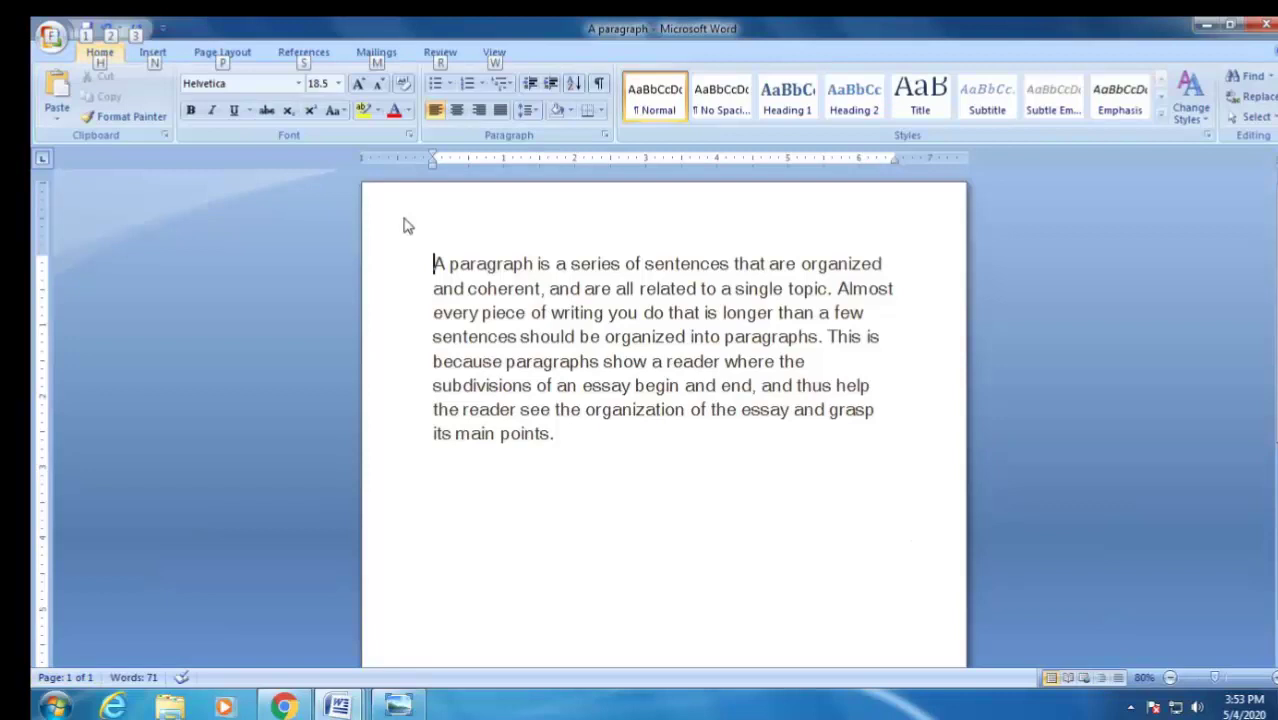
key("Escape")
key("Down")
key("Down")
key("Down")
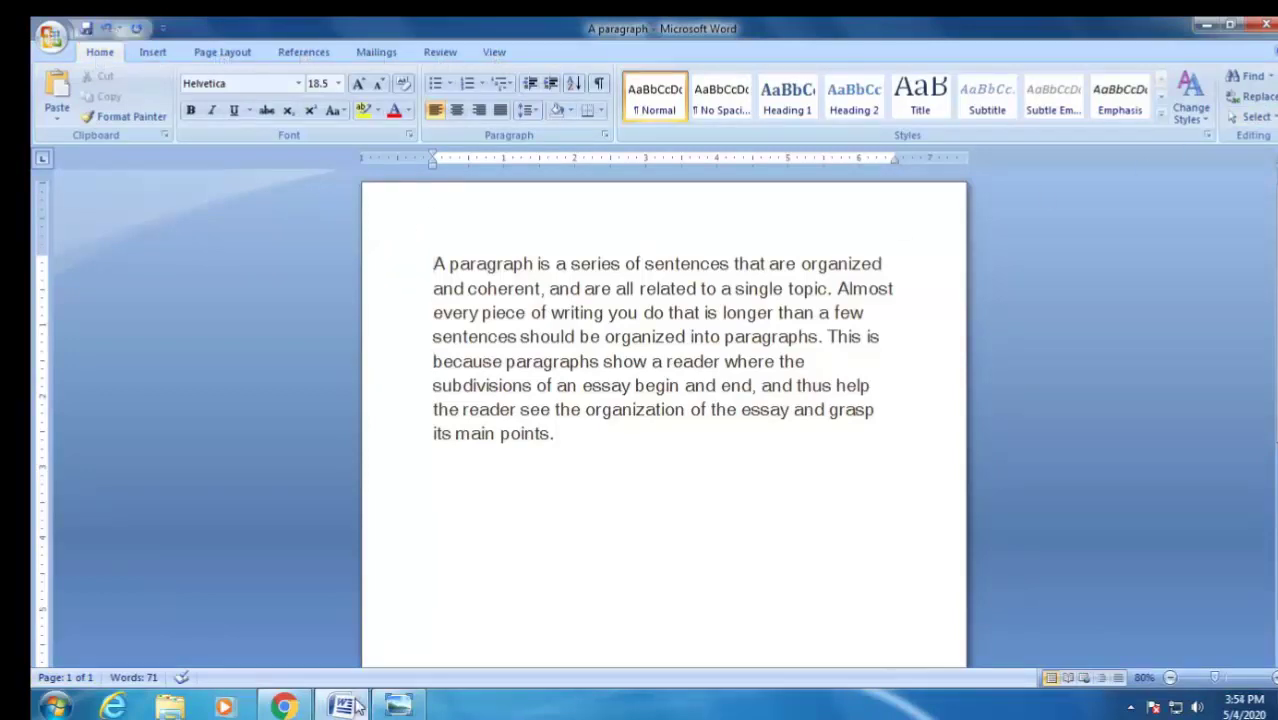
- Create three new blank Word documents with Ctrl+N
key("ctrl+n")
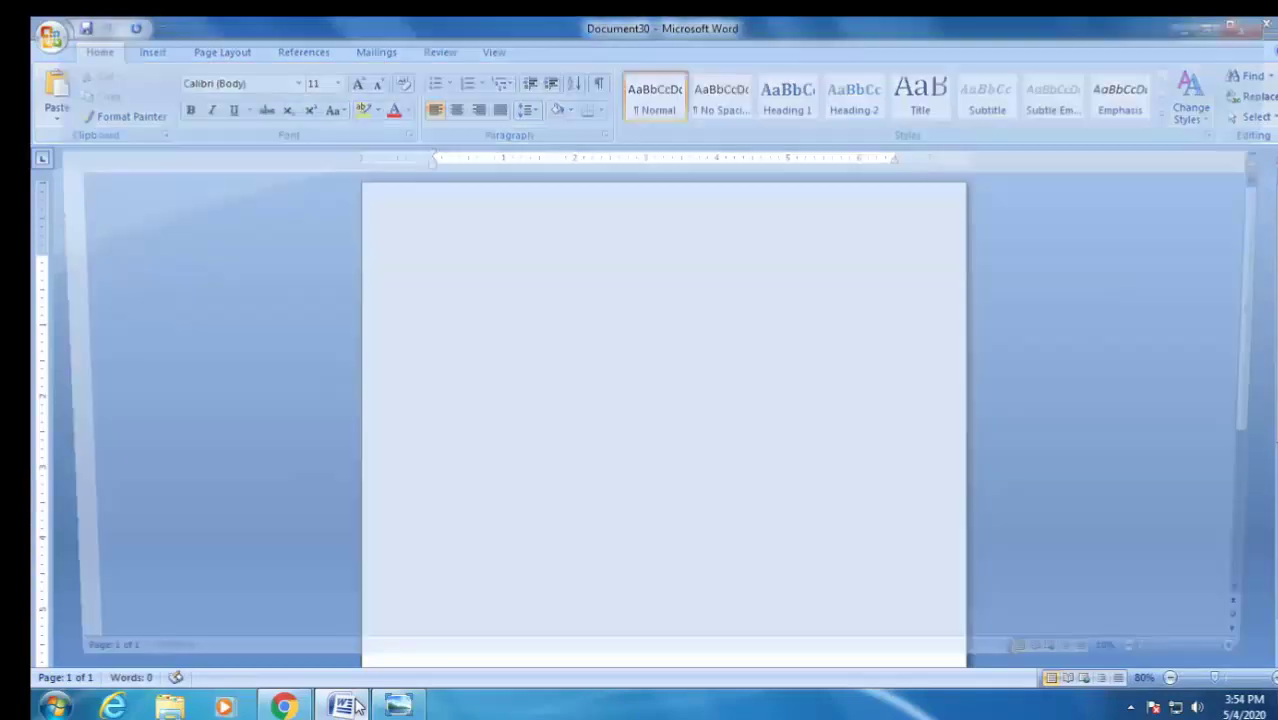
key("ctrl+n")
key("ctrl+n")
key("ctrl+n")
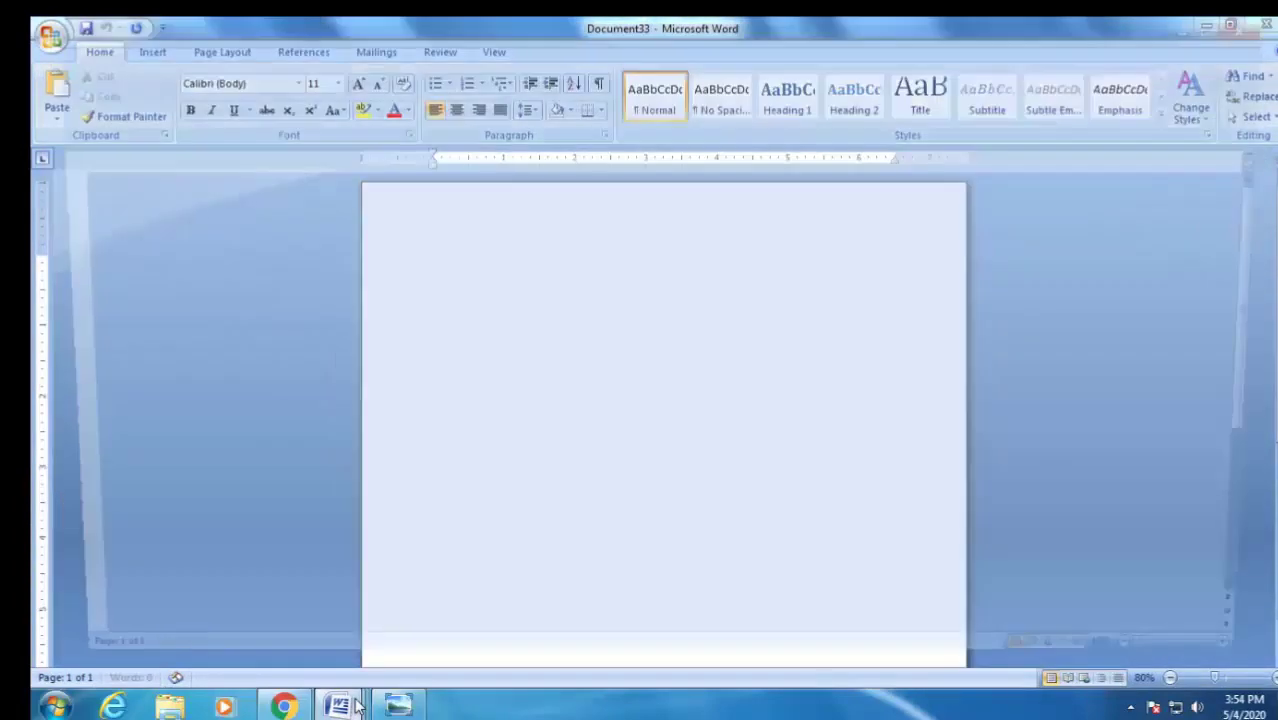
key("ctrl+n")
key("ctrl+n")
key("ctrl+n")
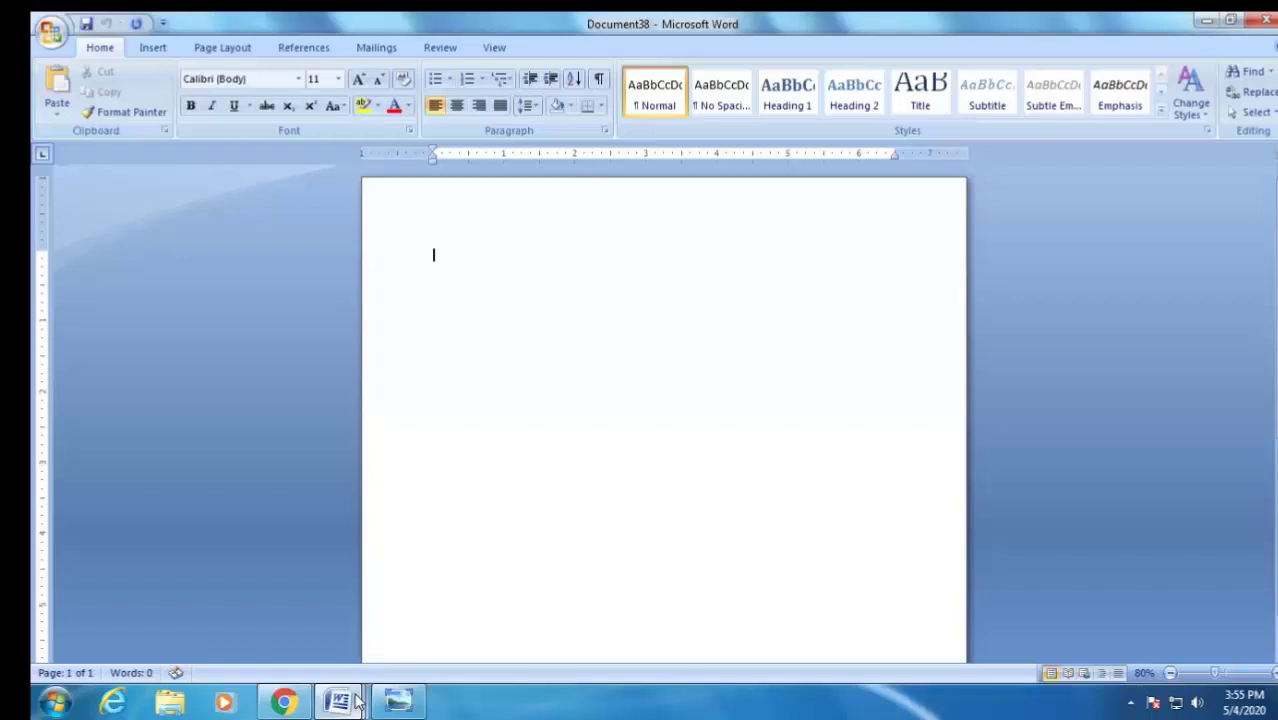
- Return to A paragraph and spell-check it, replacing 'paragraps' with 'paragraph'
left_click(355, 703)
left_click(110, 612)
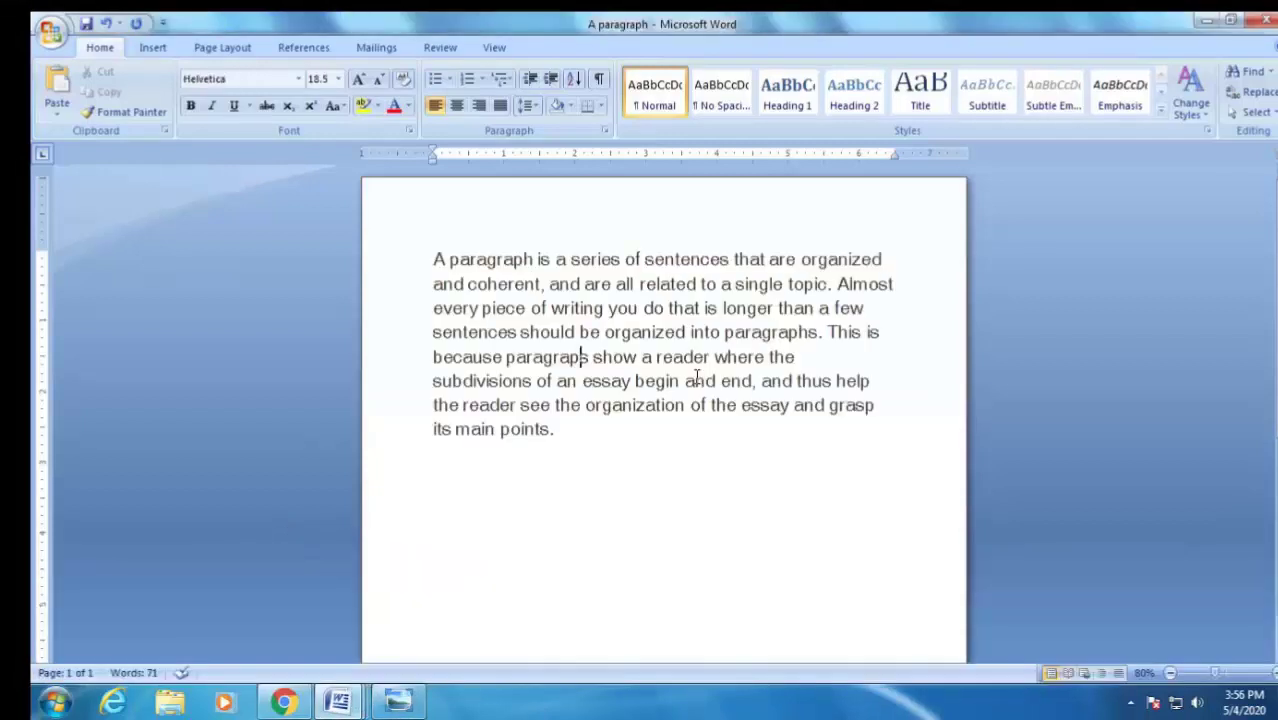
key("F7")
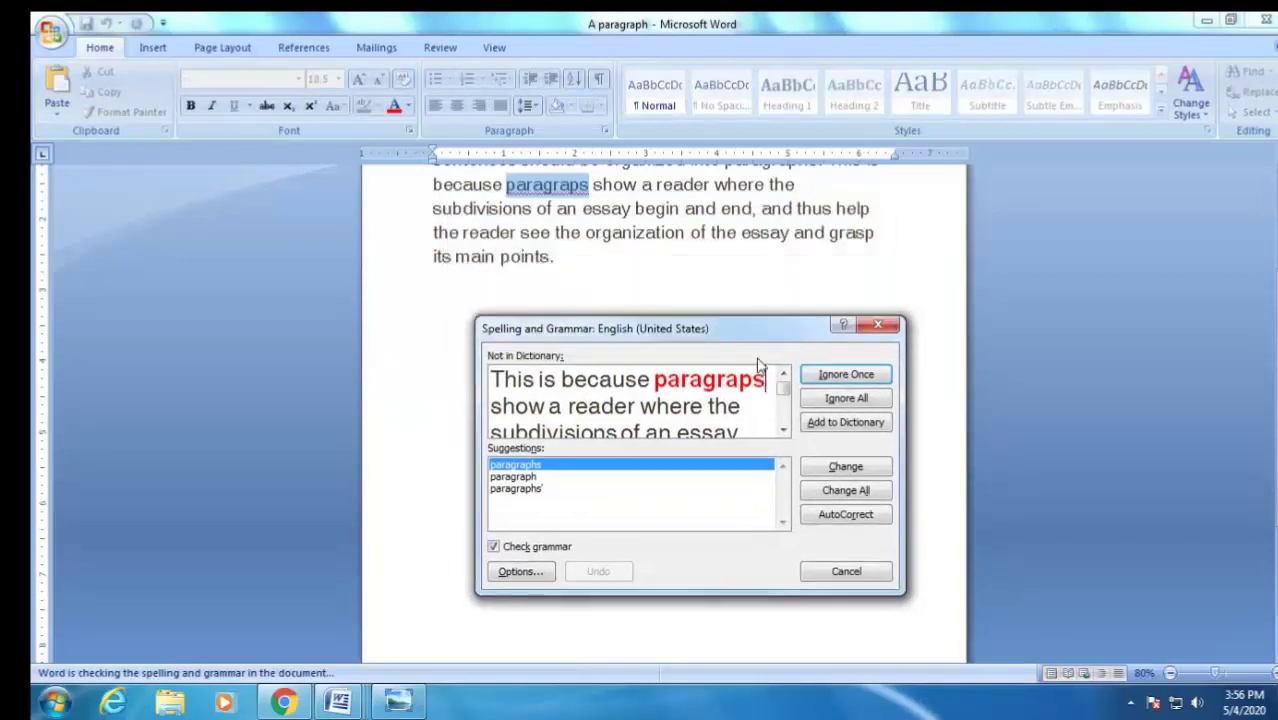
left_click_drag(726, 221, 714, 312)
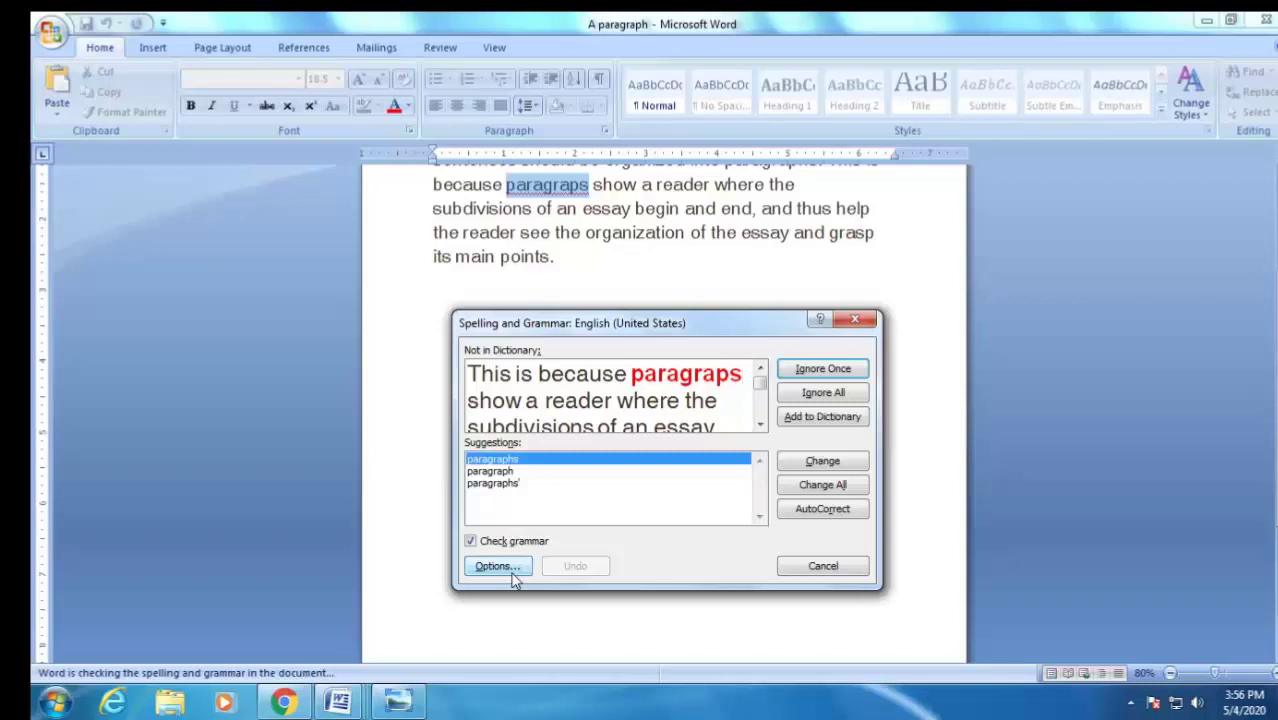
double_click(490, 471)
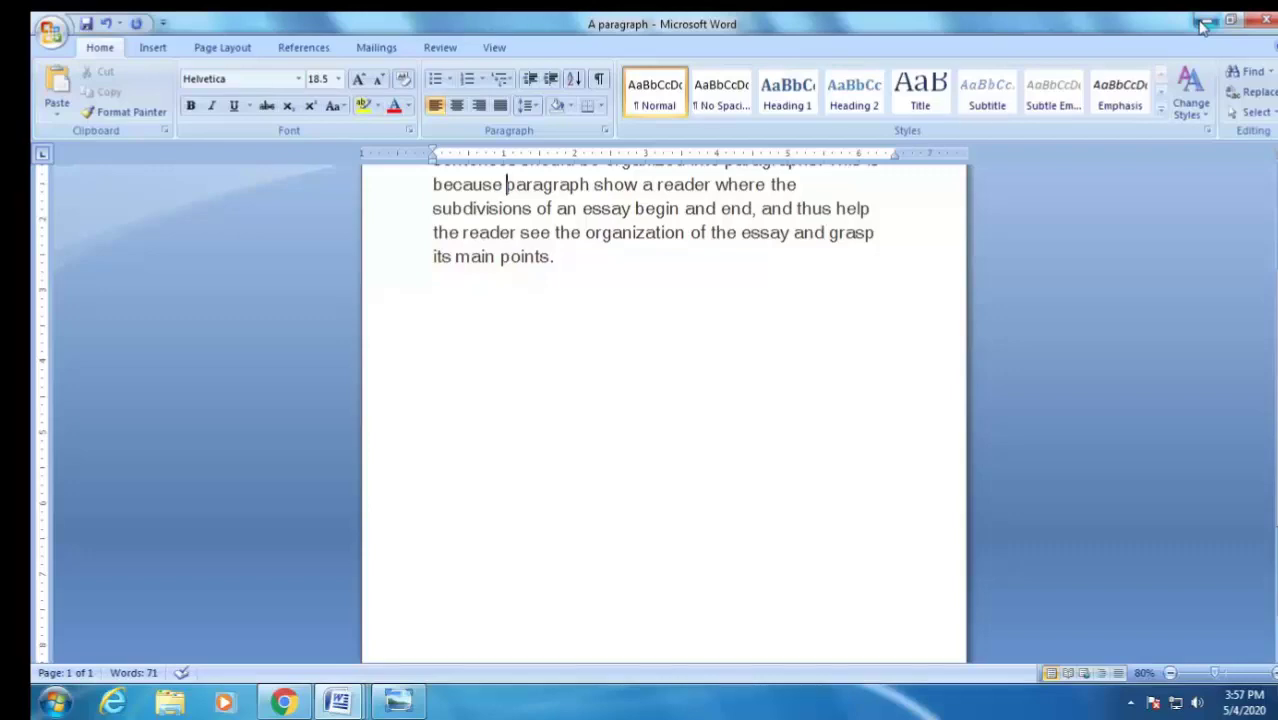
- Close the blank document and bring A paragraph back to the front
left_click(1203, 25)
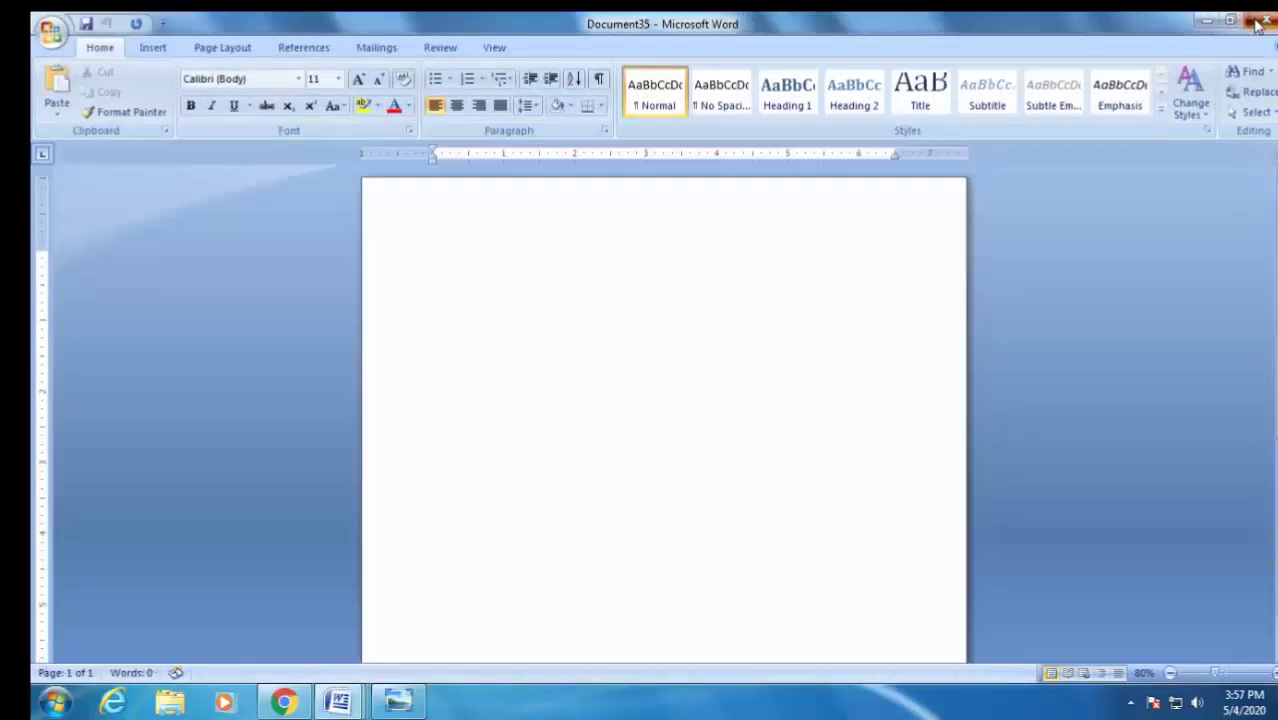
left_click(1257, 25)
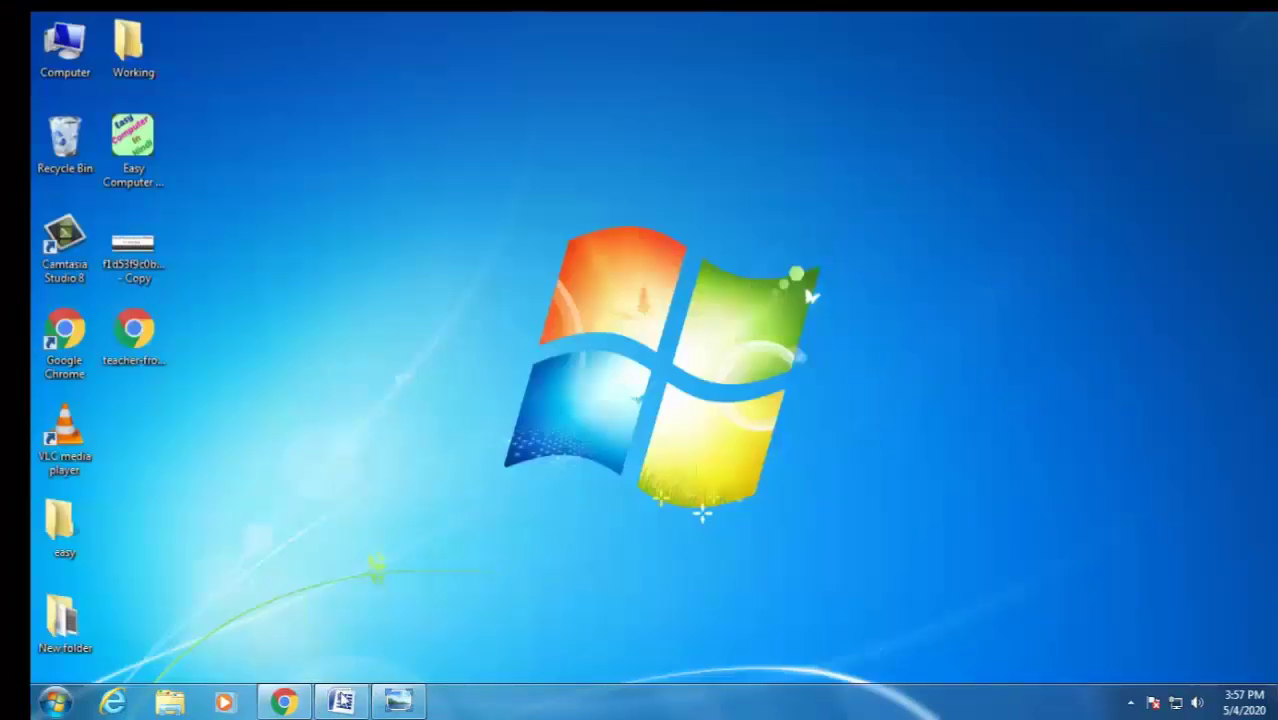
left_click(341, 701)
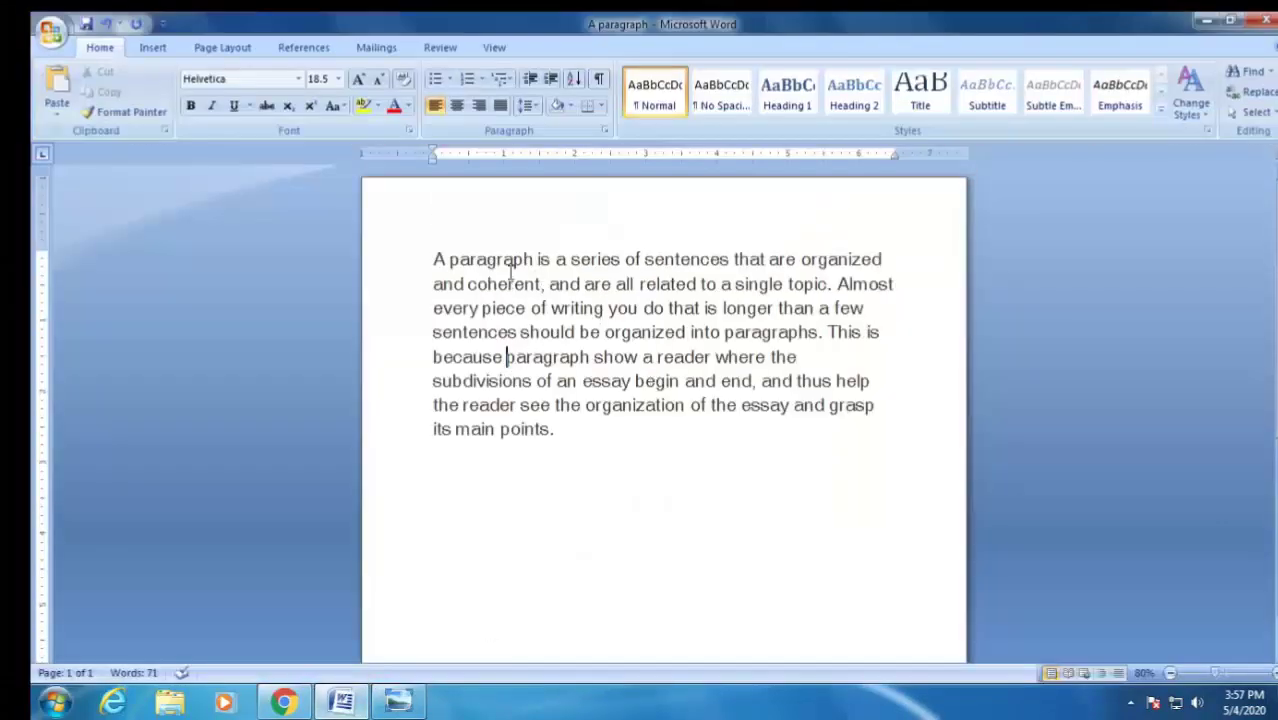
- Paste the paragraph repeatedly at the first line, growing the document to six pages
left_click(446, 260)
key("ctrl+v")
key("ctrl+v")
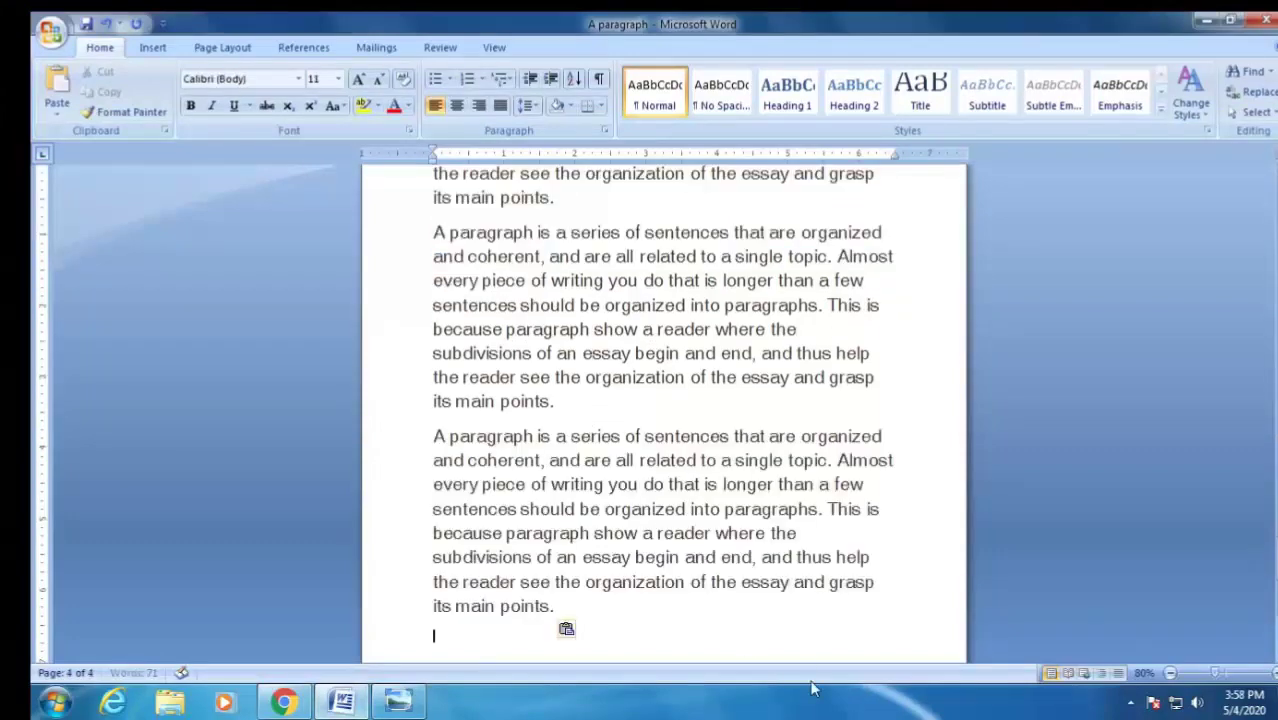
key("ctrl+v")
key("ctrl+v")
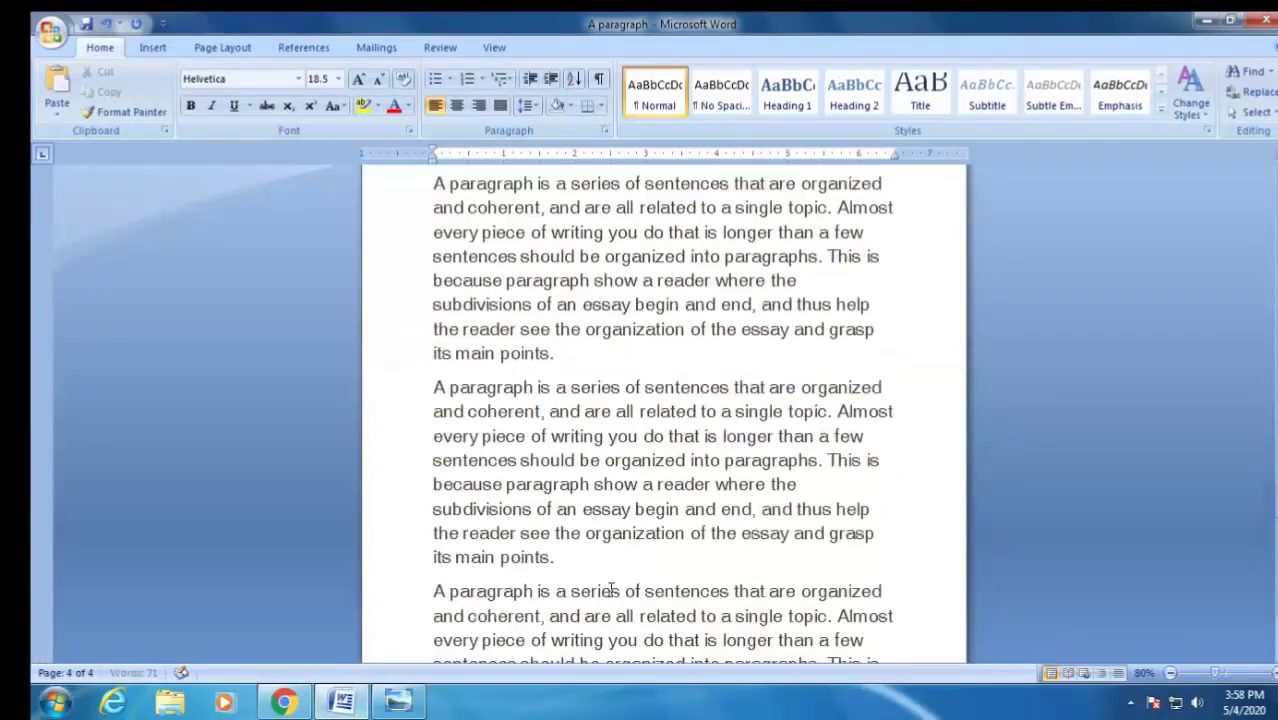
scroll(590, 560, "up", 5)
scroll(576, 530, "up", 5)
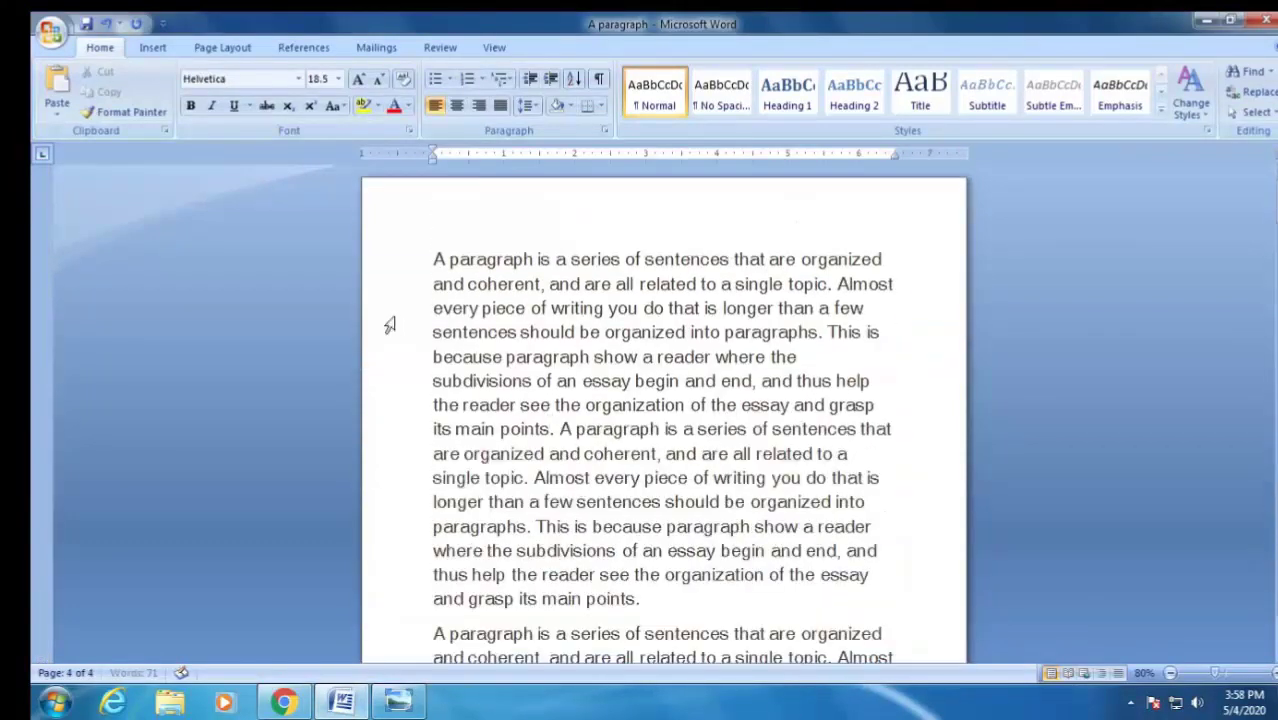
left_click(434, 258)
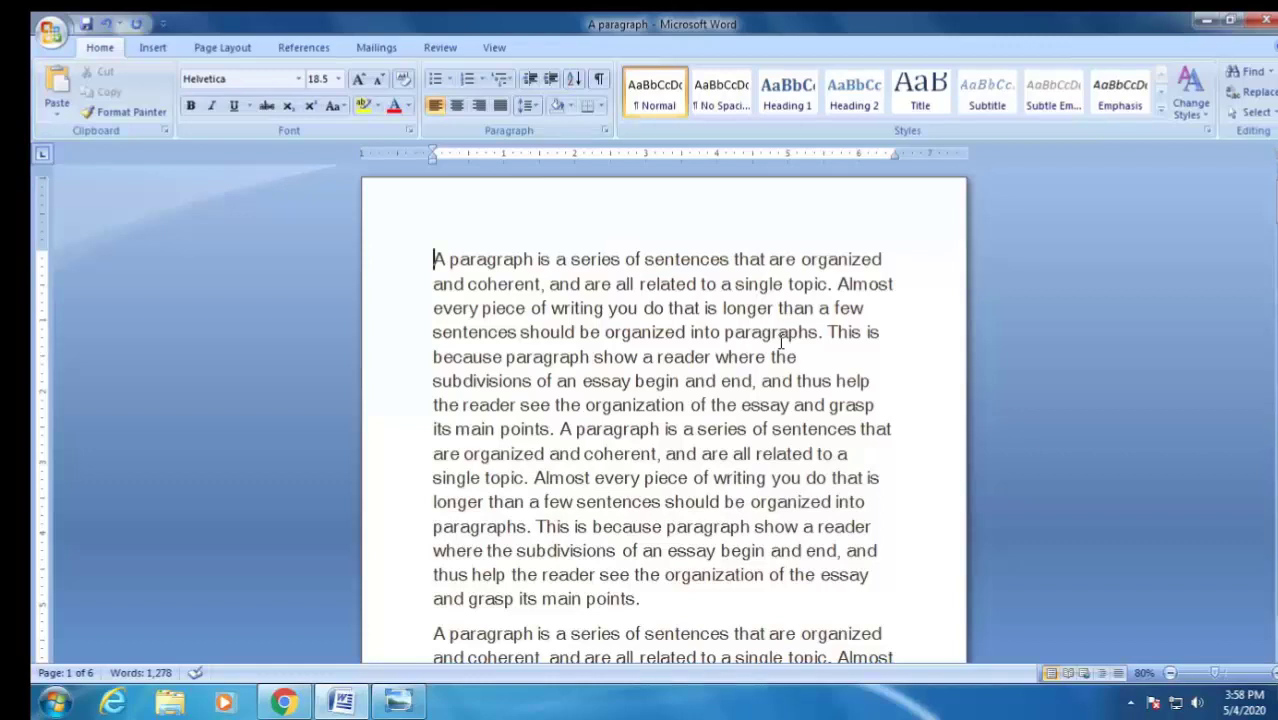
- Extend the selection from the first letter to sentence, paragraph and whole document with F8
key("shift+Right")
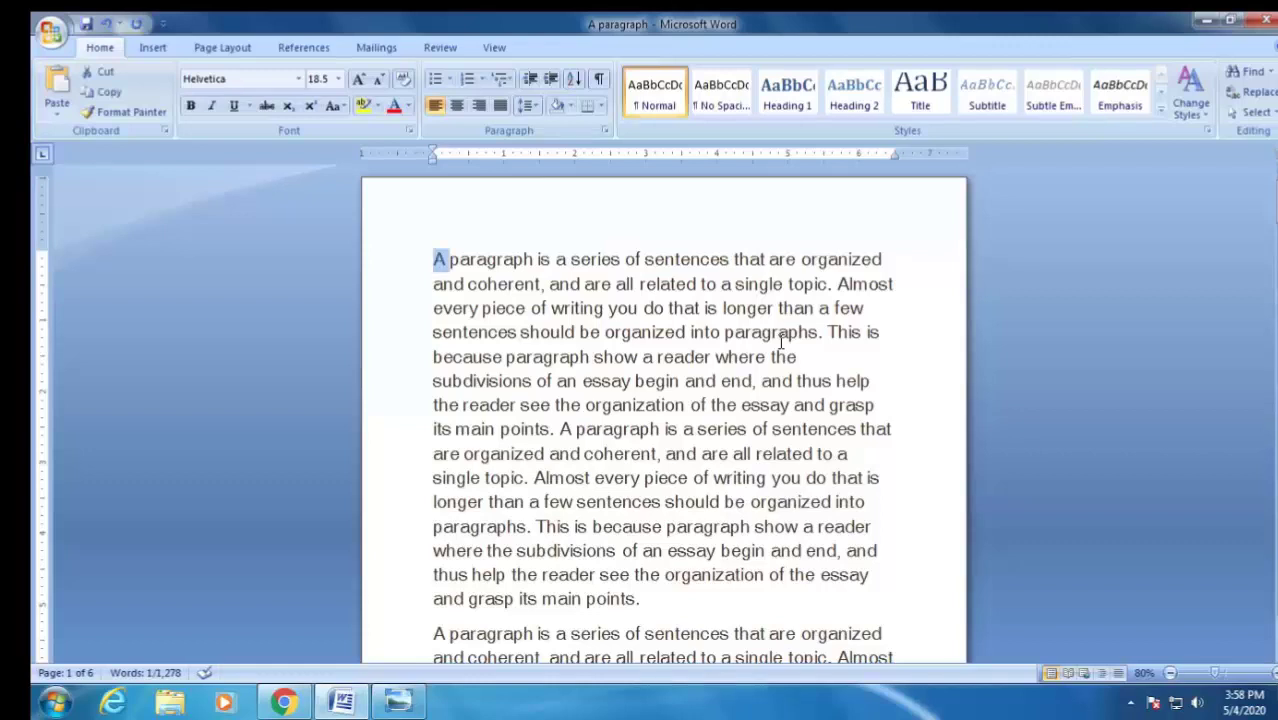
key("F8")
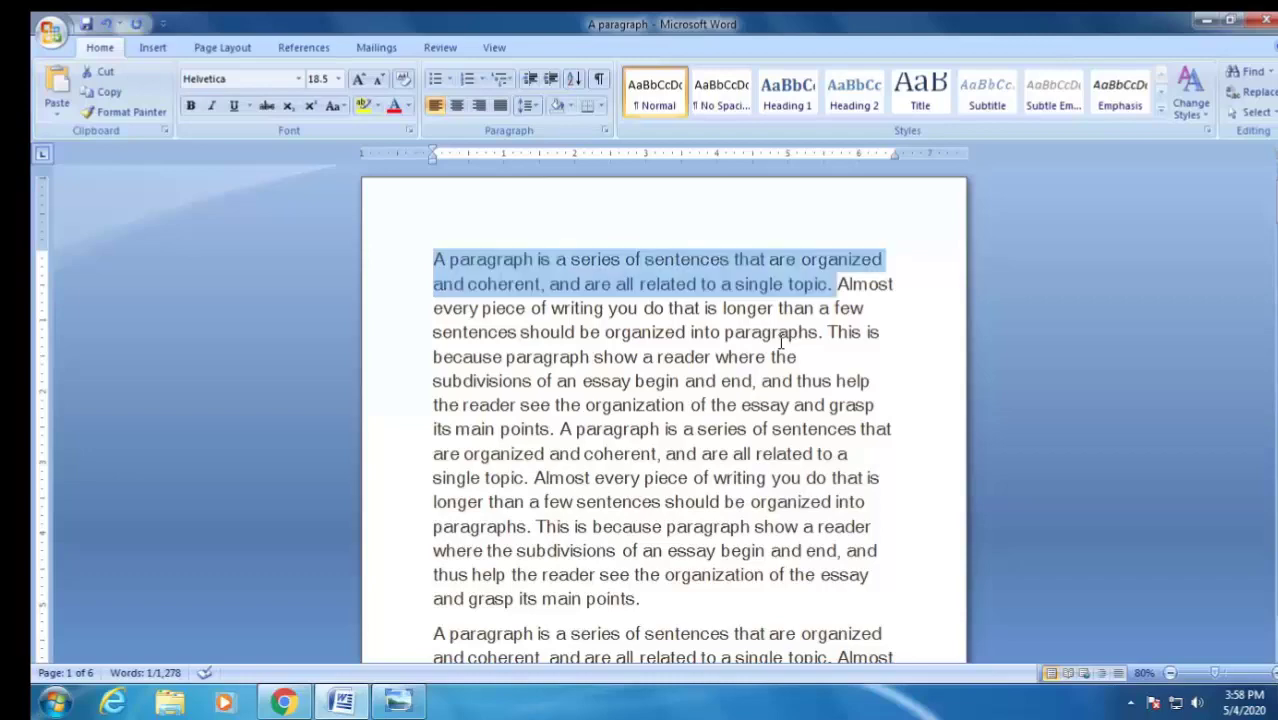
key("F8")
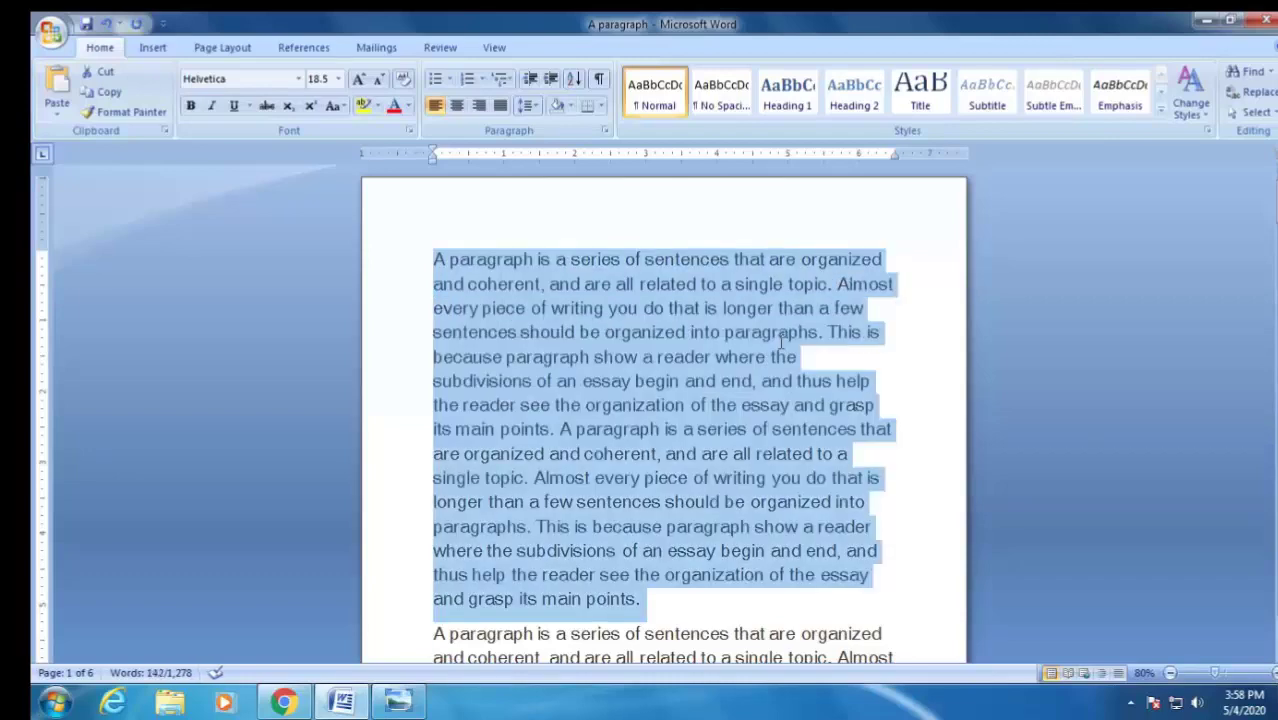
key("F8")
- Paste over the selection several times and scroll through the 1,278-word, six-page result
key("ctrl+v")
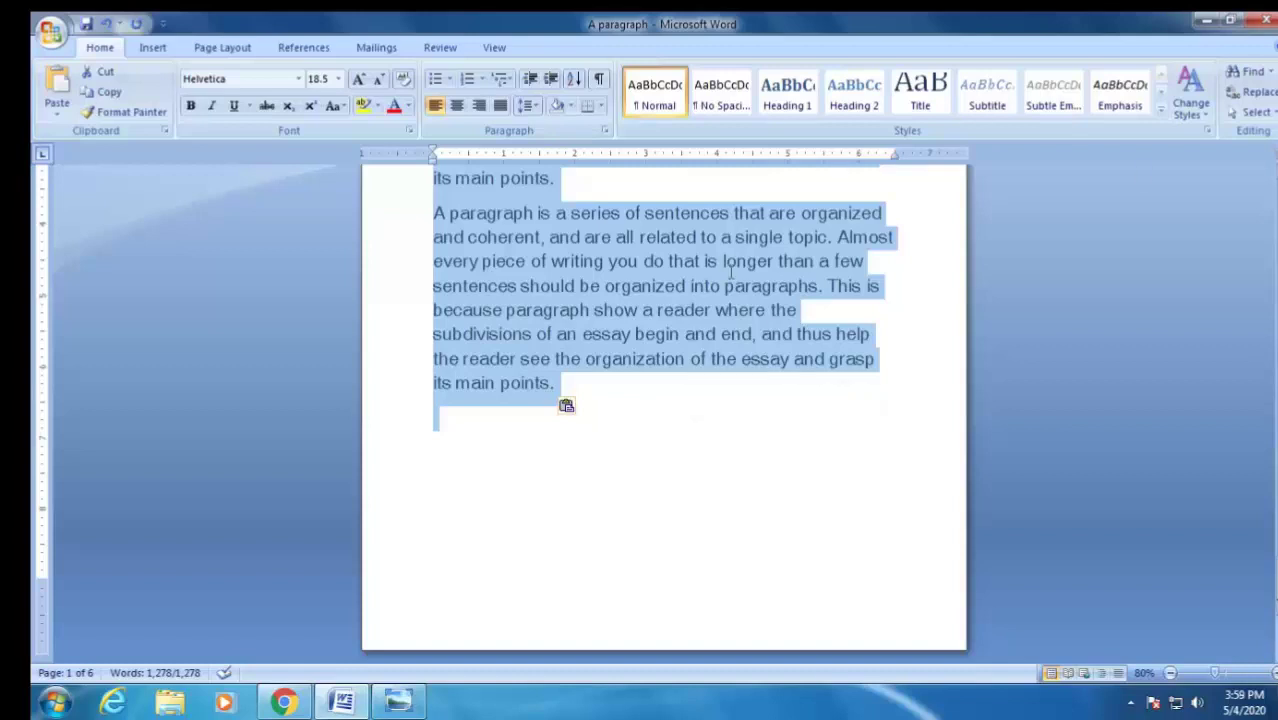
type("A paragraph is a series of sentences that are organized and coherent, and are all related to a single topic. Almost every piece of writing you do that is longer than a few sentences should be organized into paragraphs. This is because paragraph show a reader where the subdivisions of an essay begin and end, and thus help the reader see the organization of the essay and grasp its main points.")
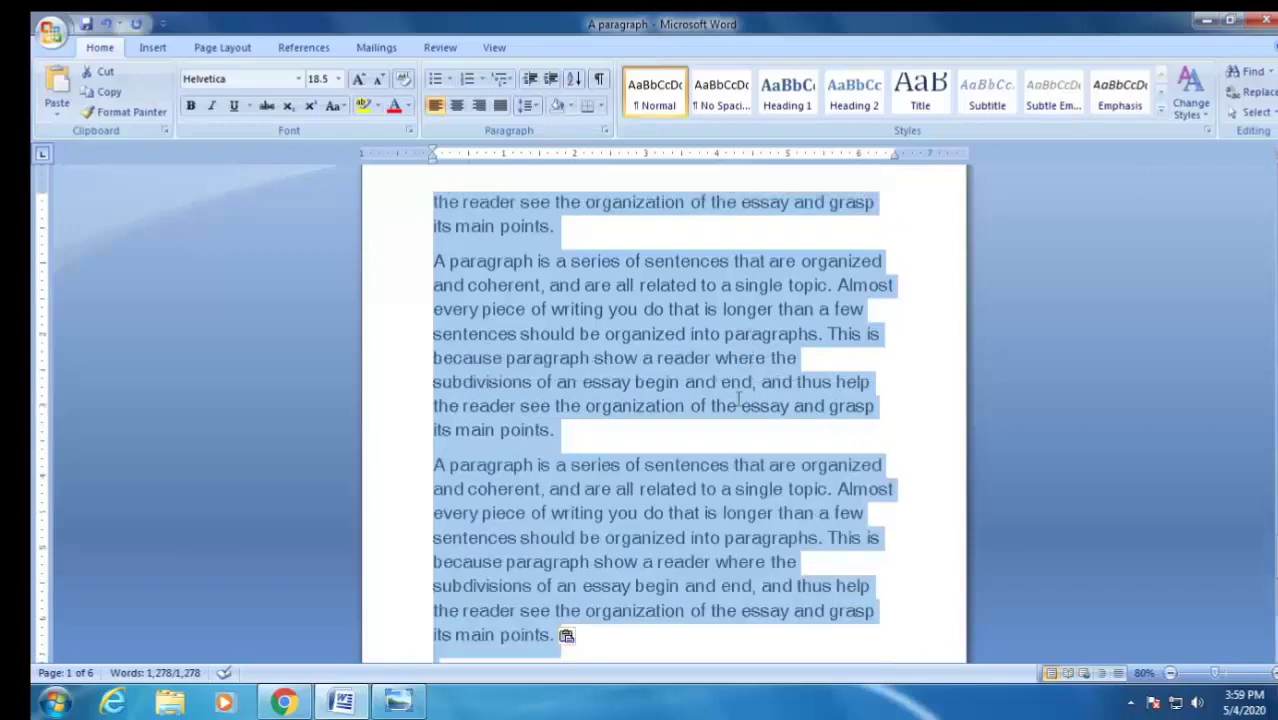
key("ctrl+v")
key("ctrl+v")
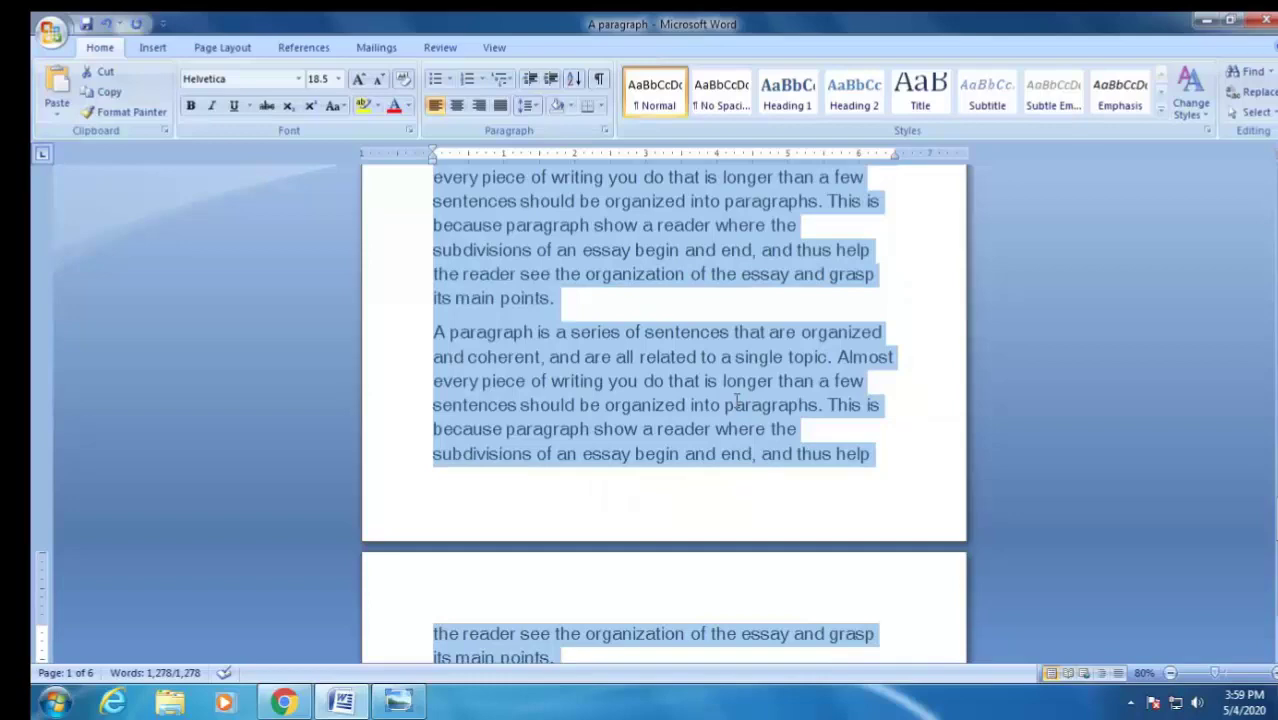
scroll(578, 477, "down", 10)
scroll(578, 477, "down", 7)
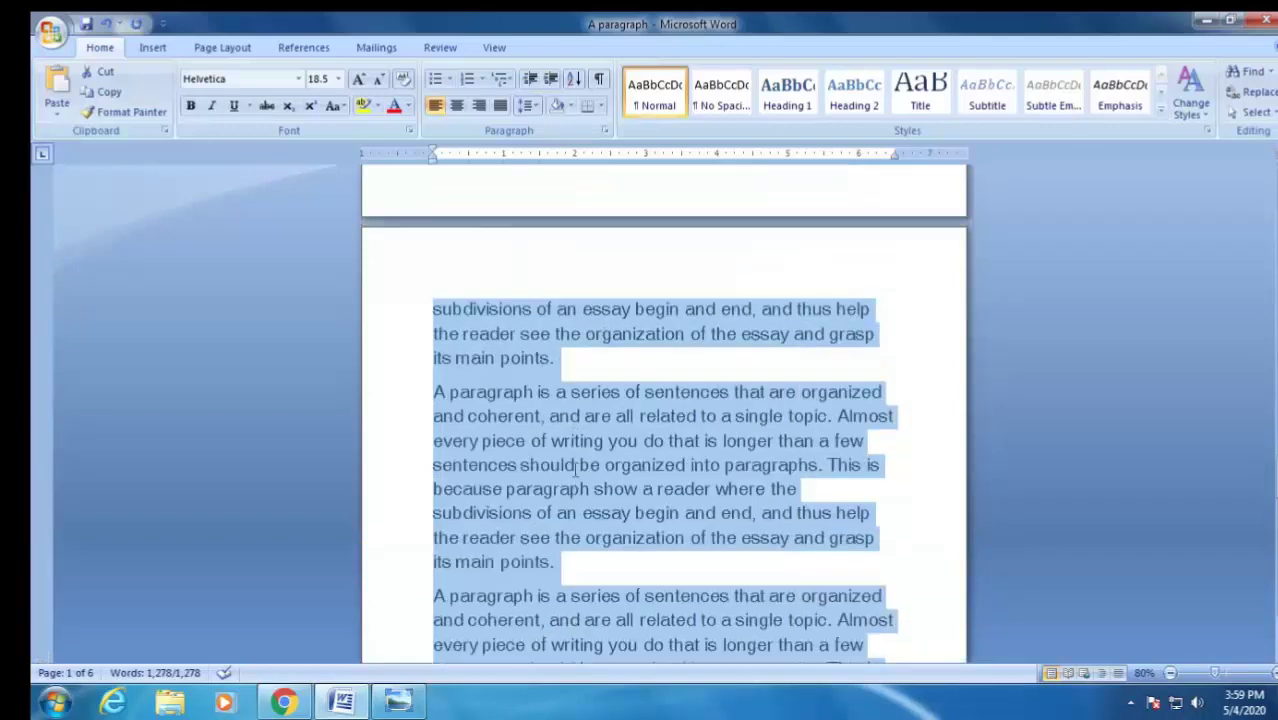
scroll(575, 473, "down", 6)
scroll(575, 473, "down", 5)
scroll(575, 475, "down", 5)
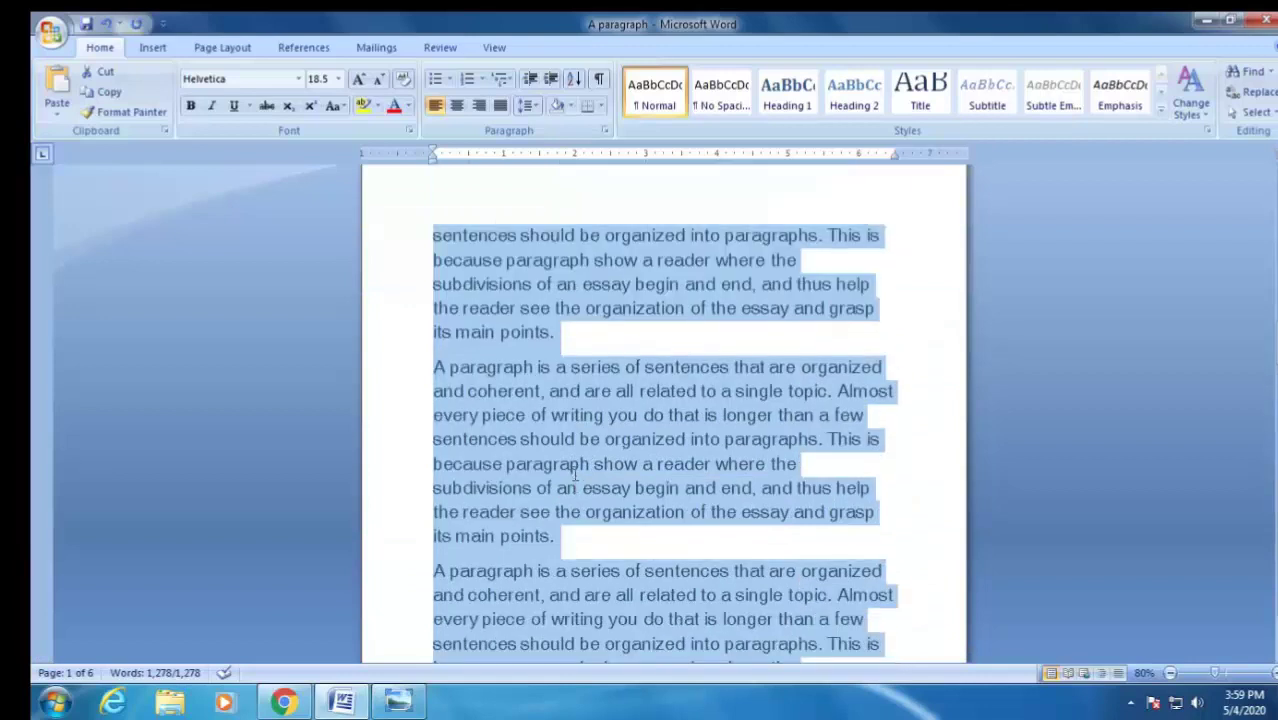
key("alt")
key("alt")
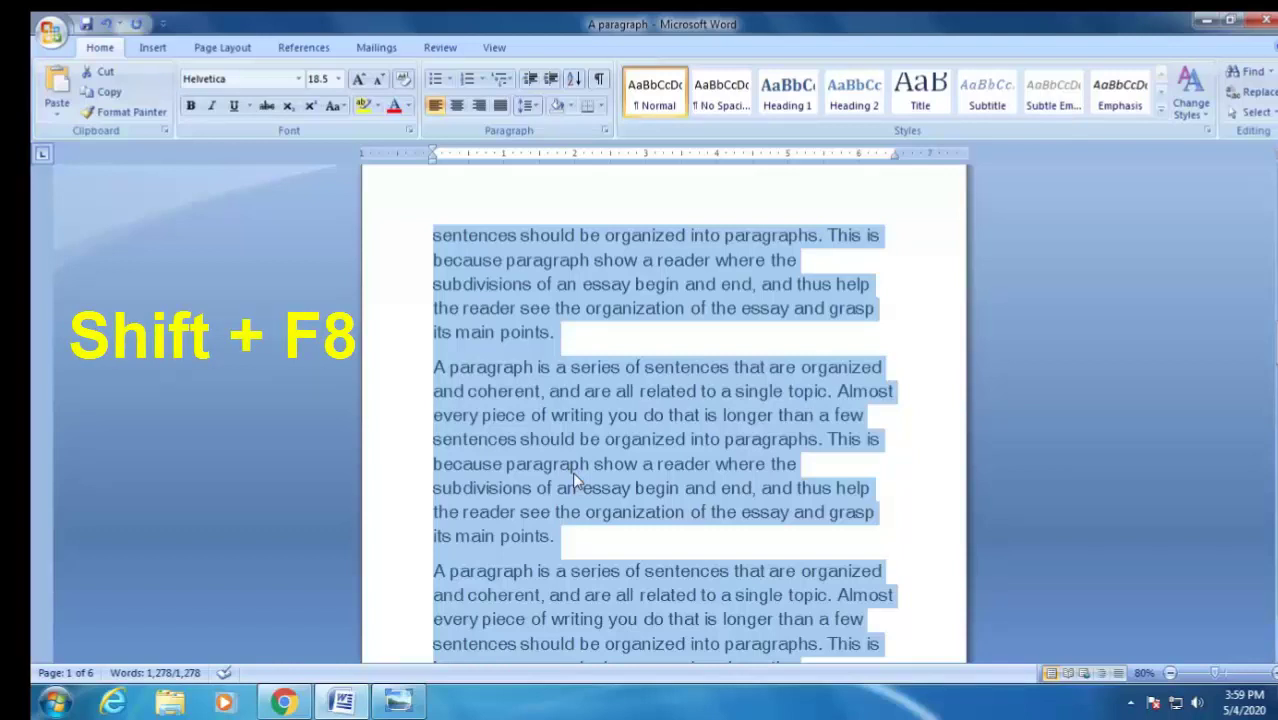
key("shift+F8")
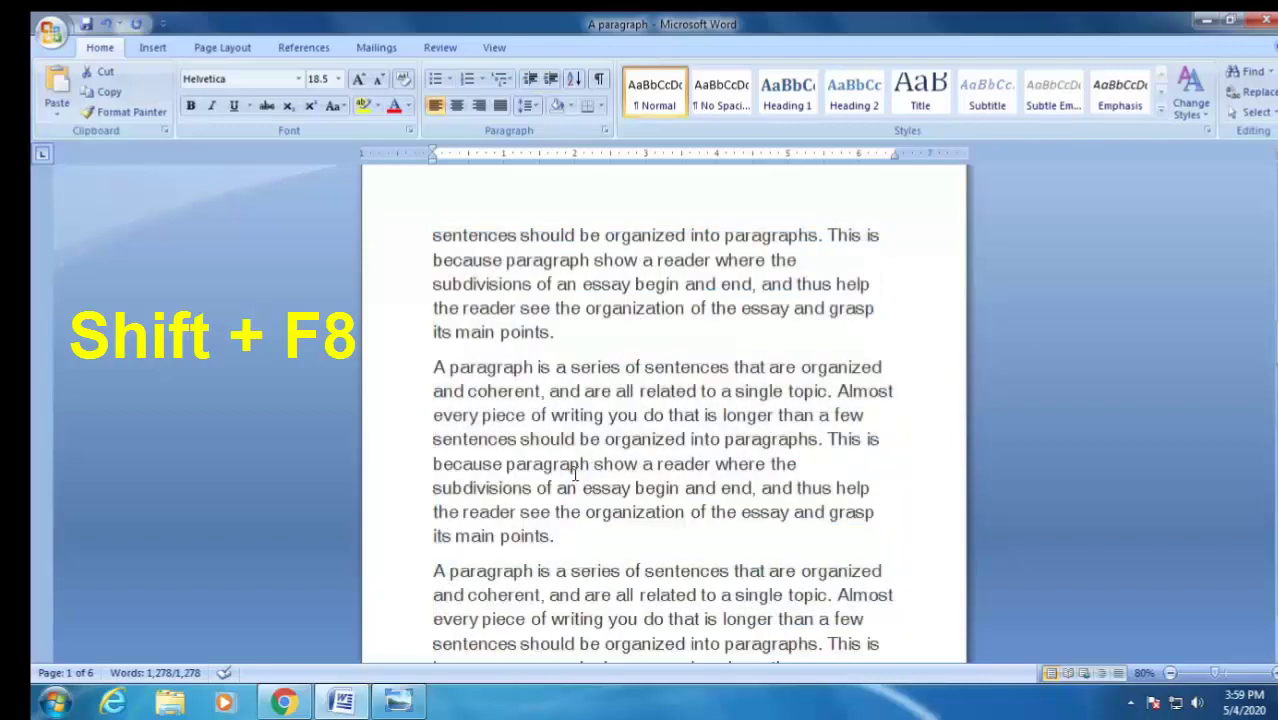
scroll(550, 492, "down", 3)
scroll(550, 492, "down", 3)
scroll(550, 492, "down", 3)
scroll(550, 492, "up", 3)
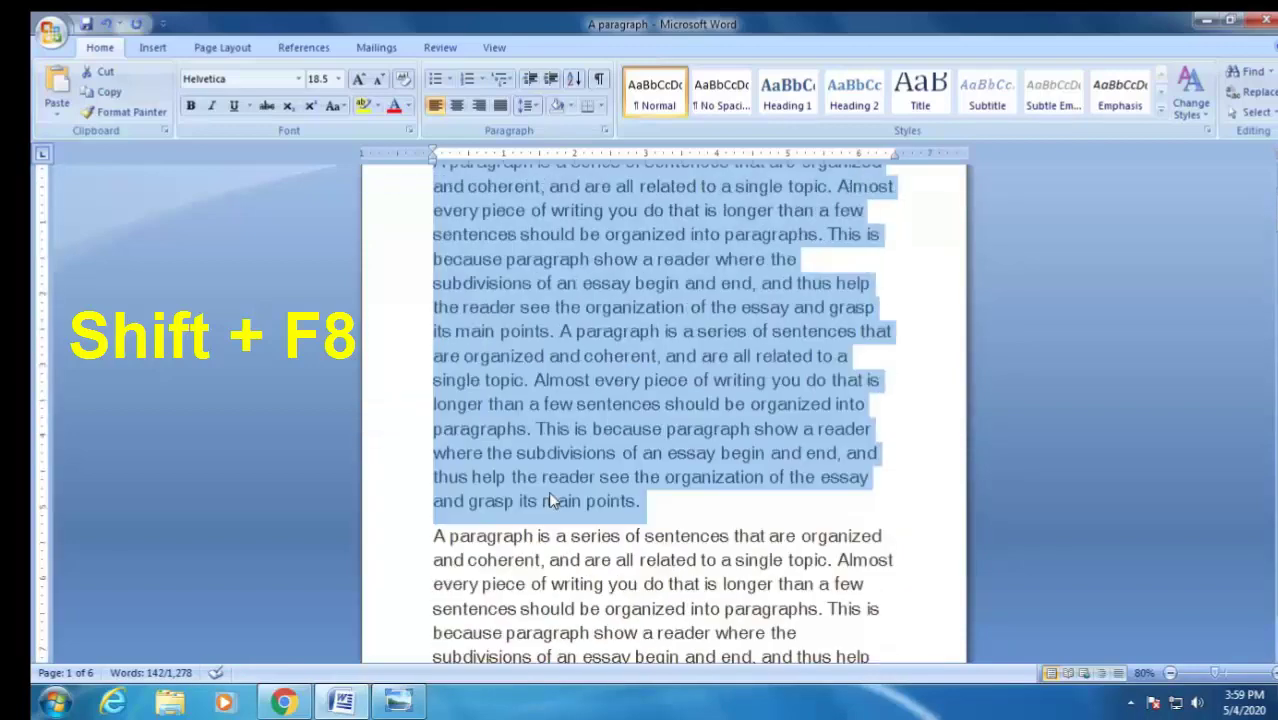
scroll(548, 491, "up", 3)
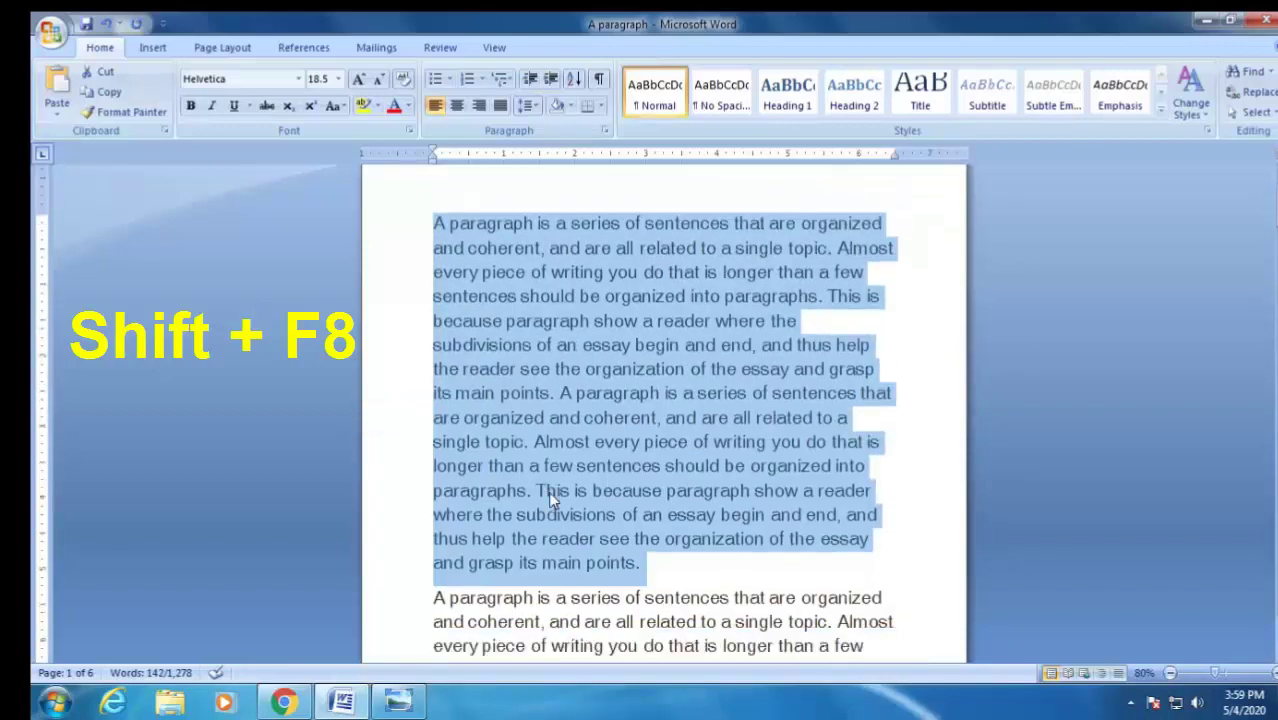
key("shift+F8")
key("shift+F8")
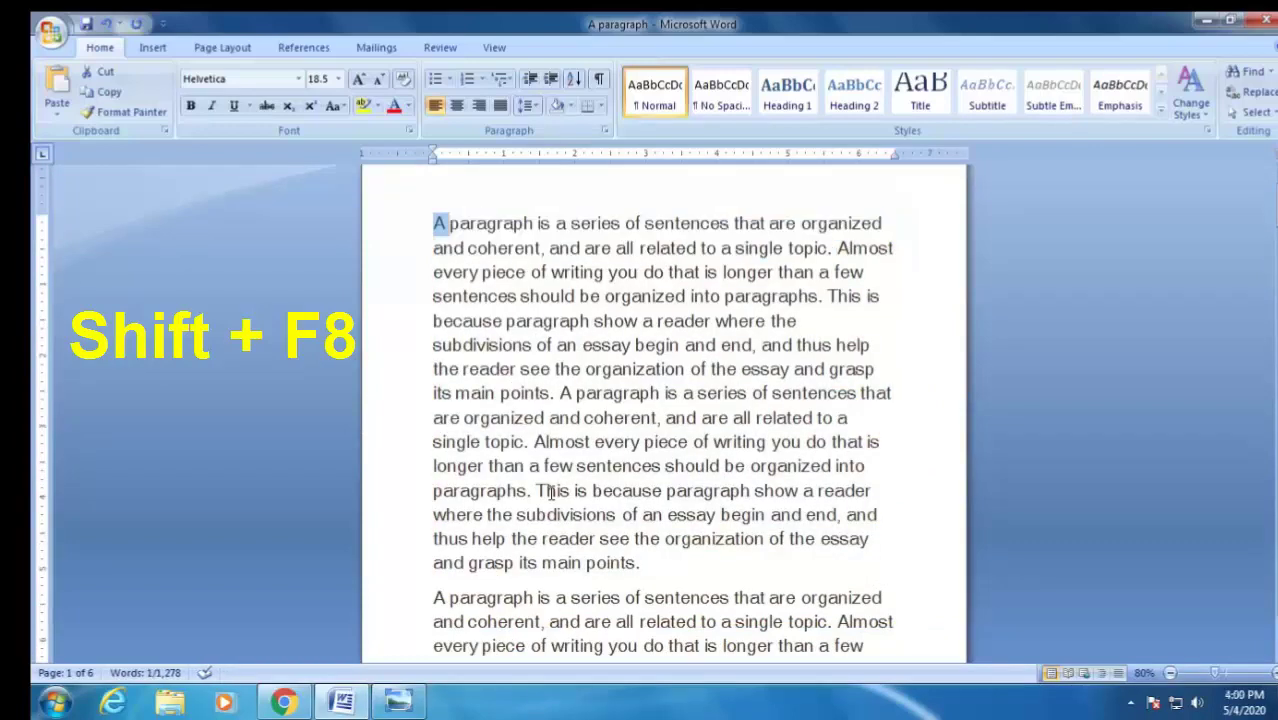
key("shift+F8")
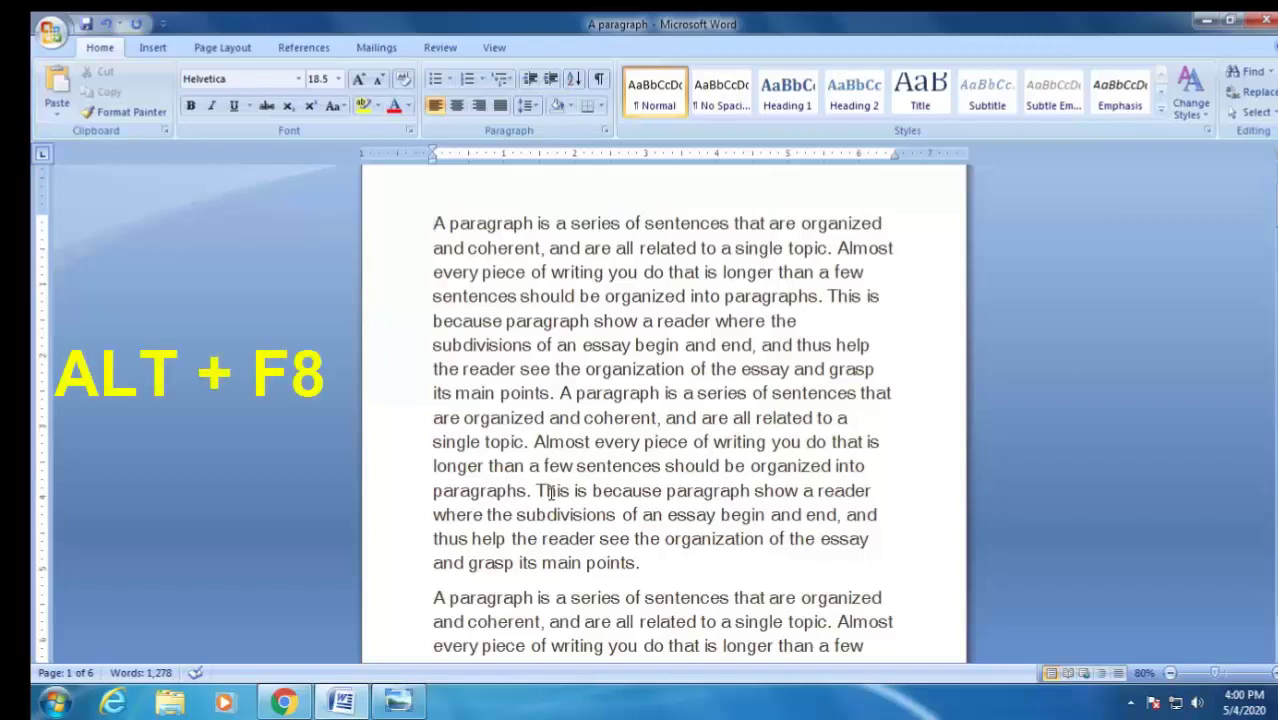
key("alt+F8")
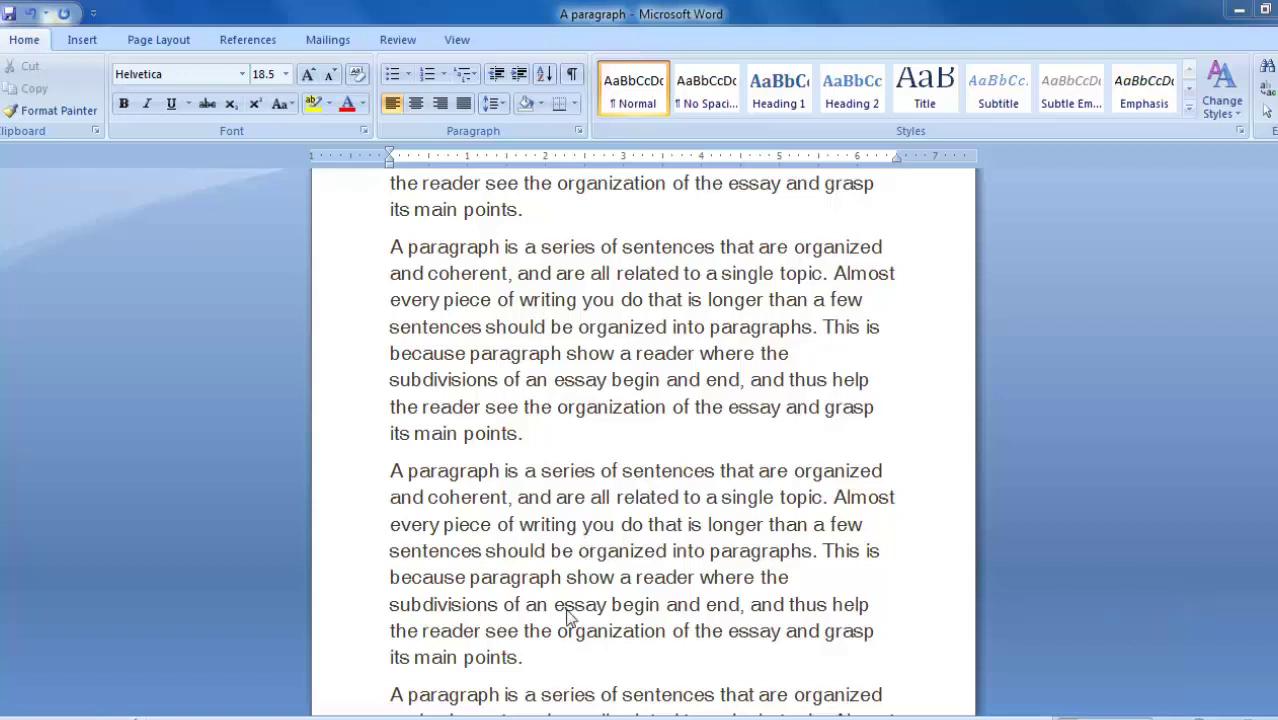
- Jump to the end of the document and insert empty field braces with Ctrl+F9
scroll(580, 632, "down", 2)
scroll(580, 632, "down", 3)
scroll(575, 680, "down", 3)
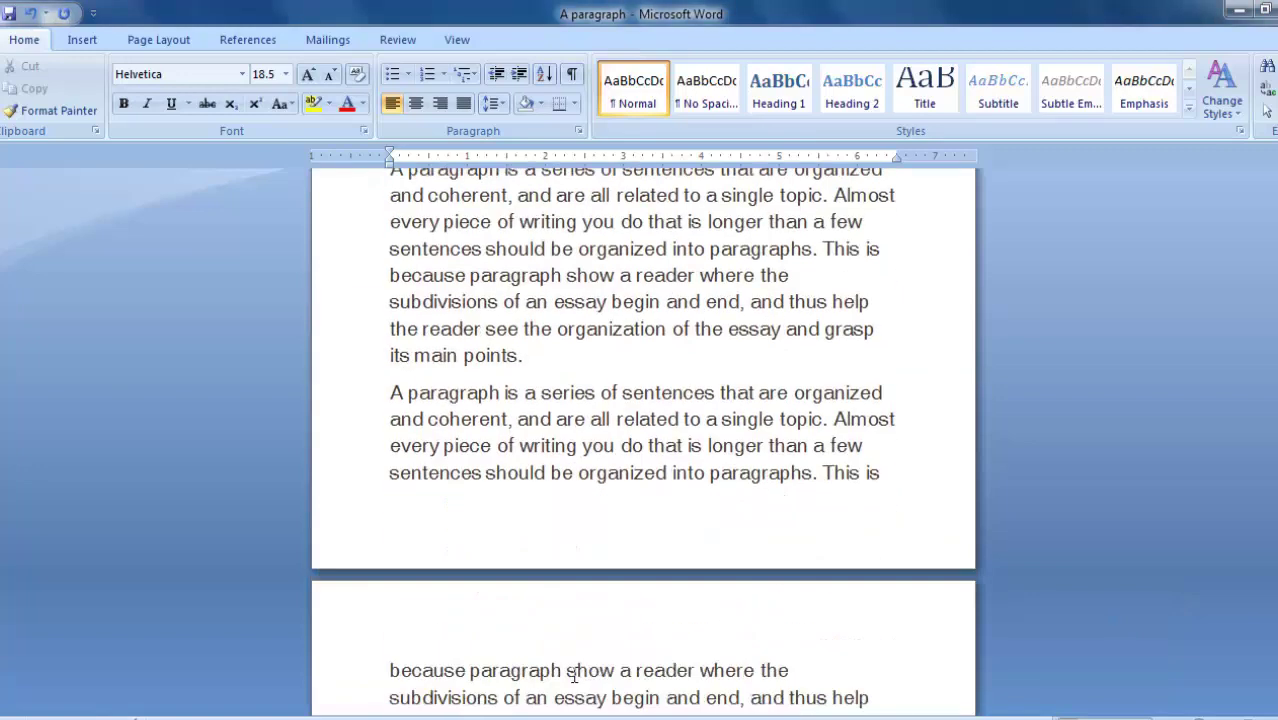
scroll(580, 680, "down", 3)
scroll(575, 683, "down", 3)
key("ctrl+End")
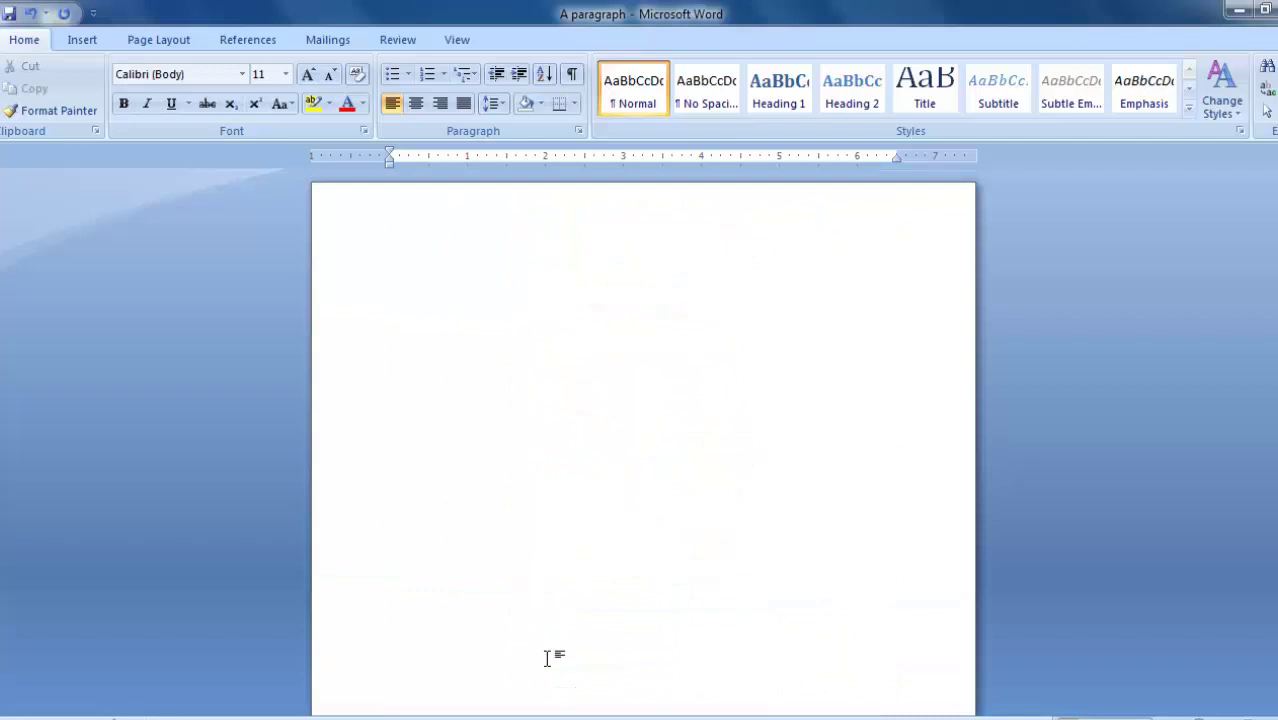
key("ctrl+F9")
- Remove the empty field, show then hide the ribbon KeyTips, and open the text-position shortcut menu
key("ctrl+z")
key("alt")
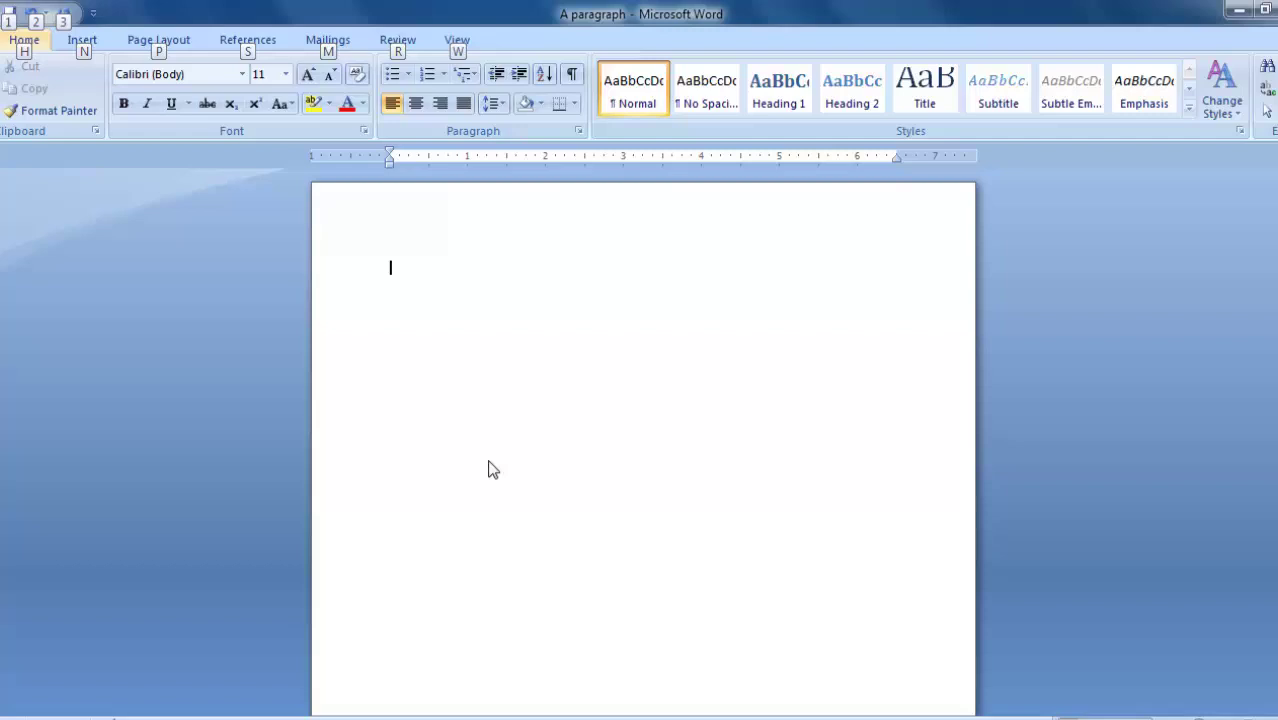
key("Escape")
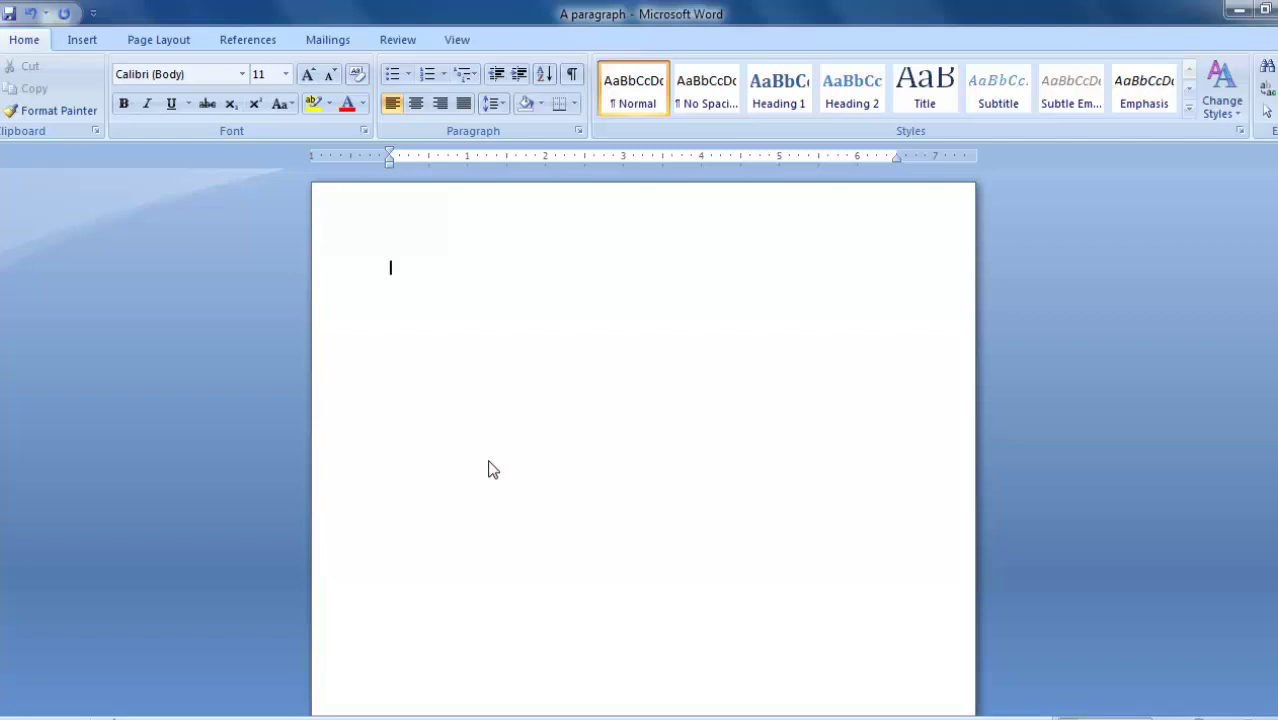
key("shift+F10")
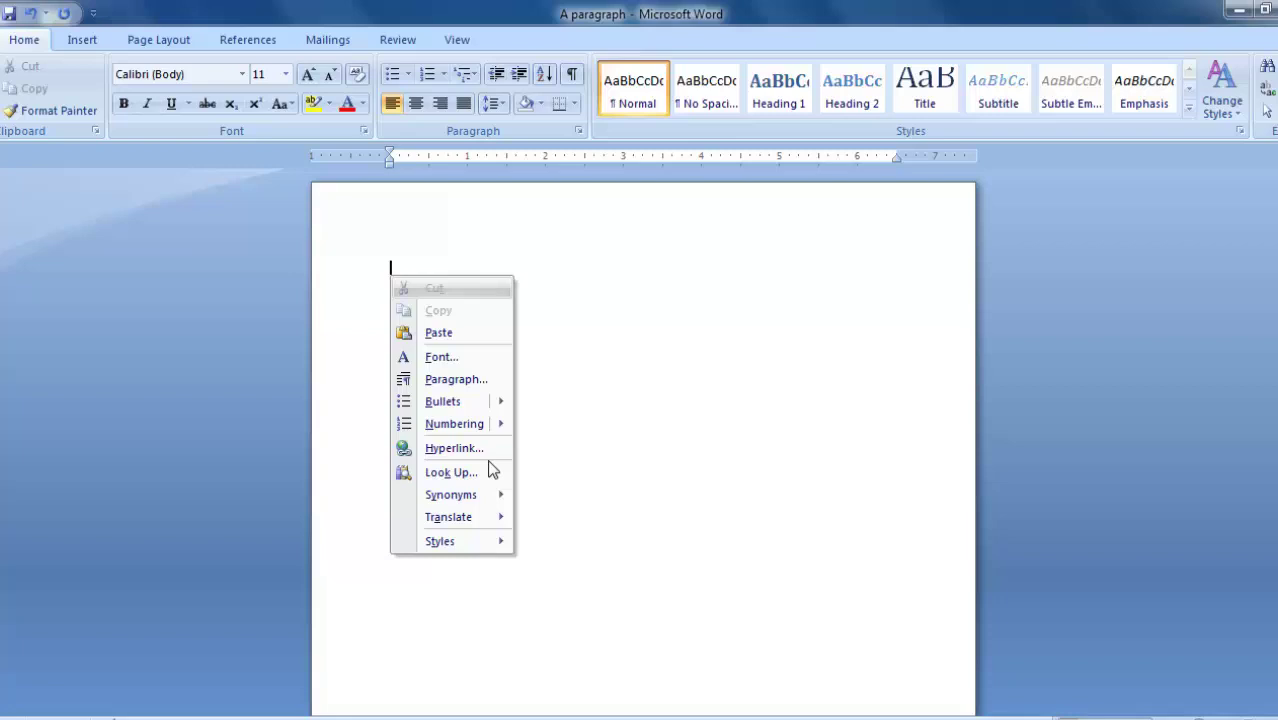
- Open and dismiss the page shortcut menu twice, once by right-click and once with Shift+F10
left_click(700, 360)
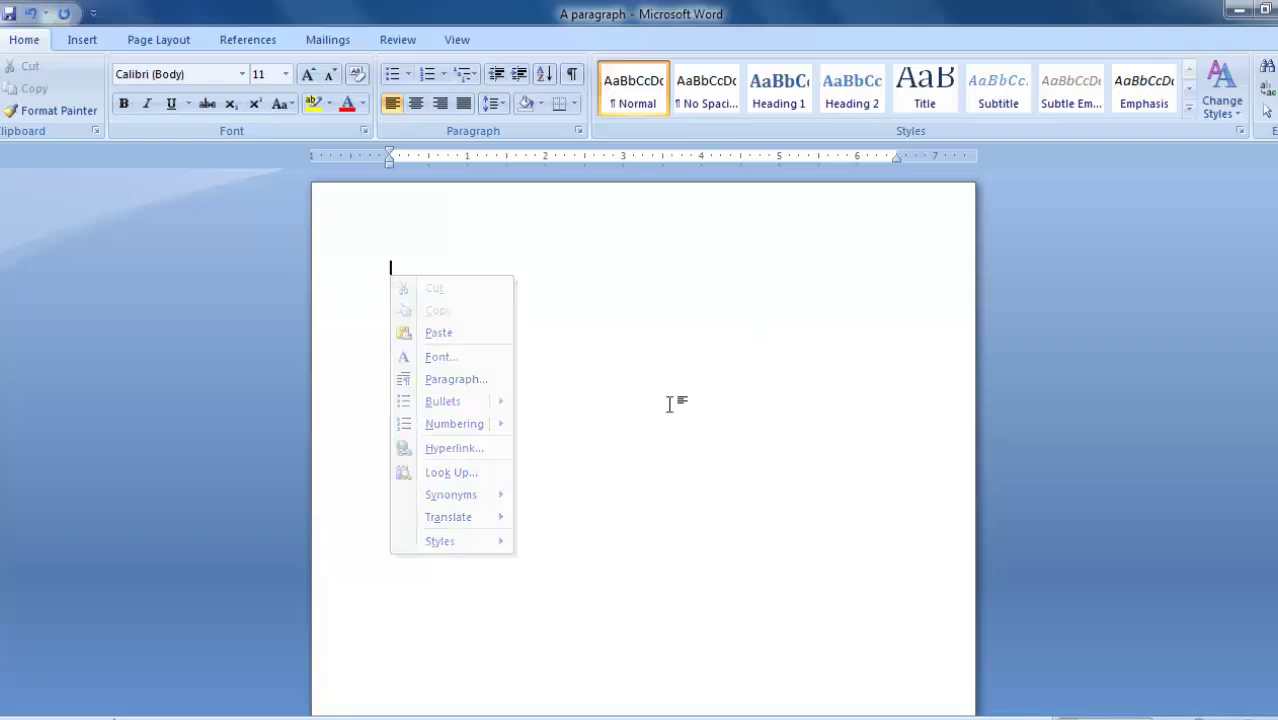
right_click(557, 354)
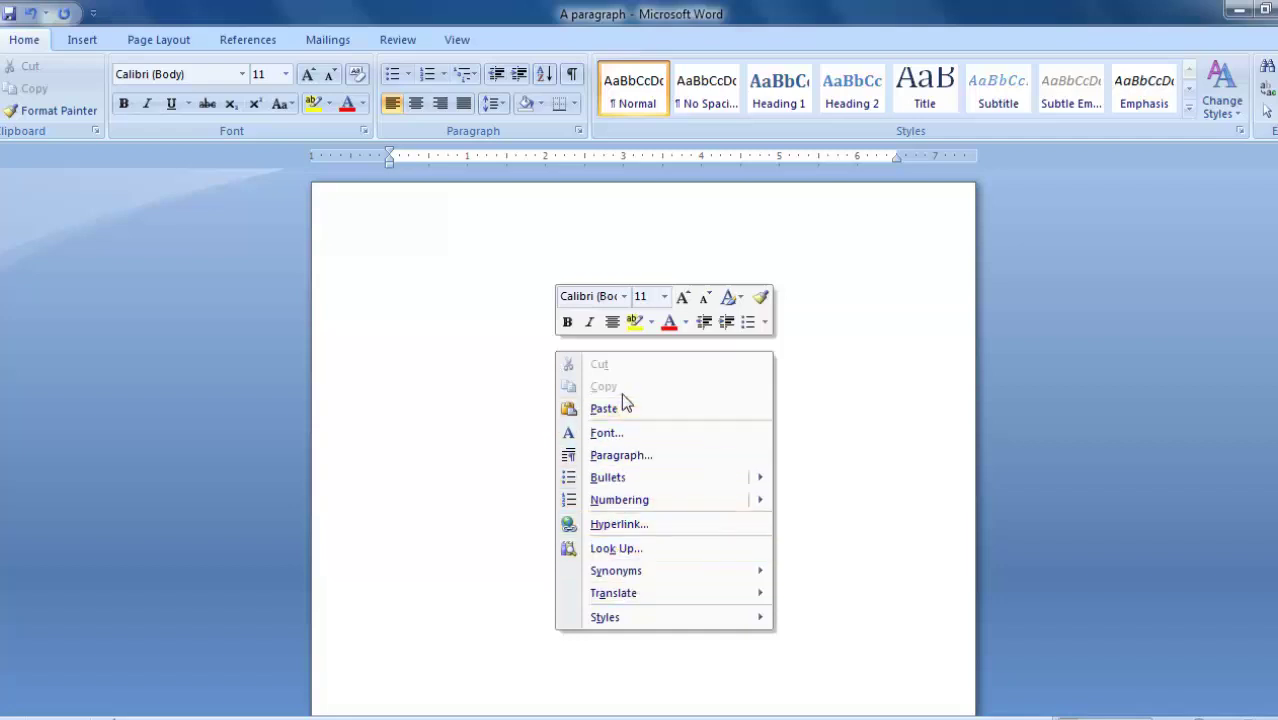
left_click(415, 415)
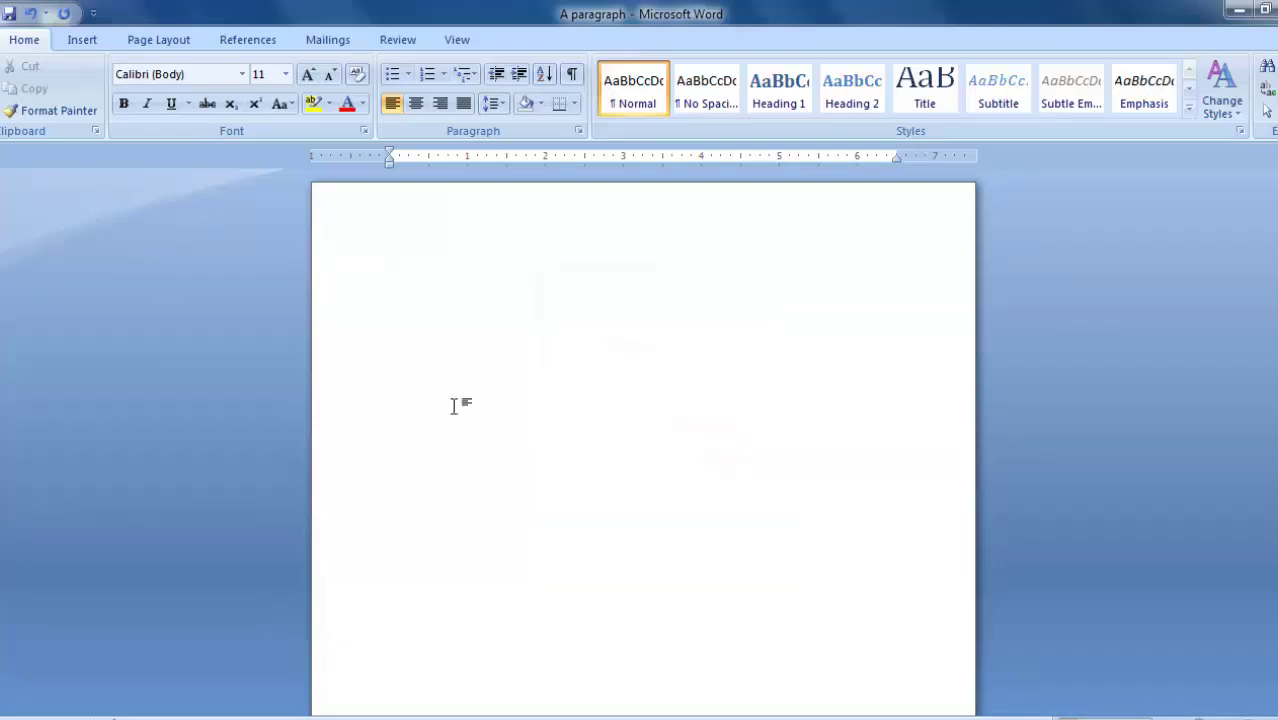
key("shift+F10")
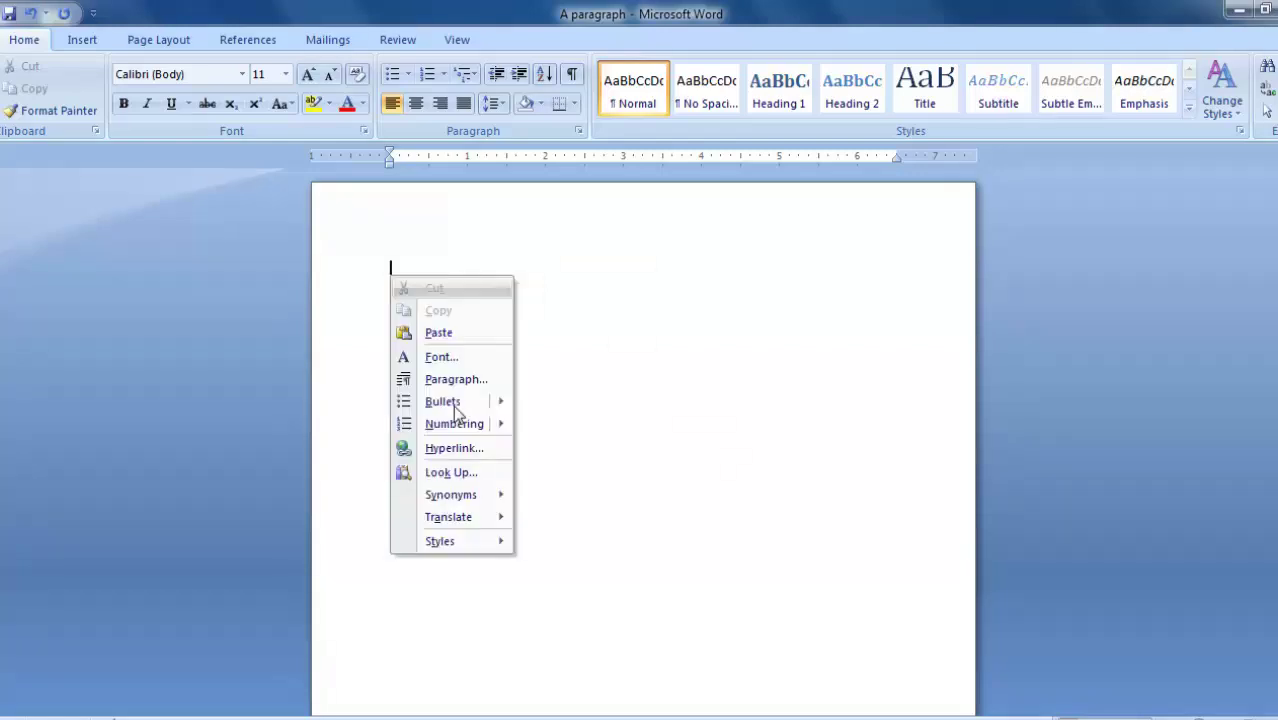
key("Escape")
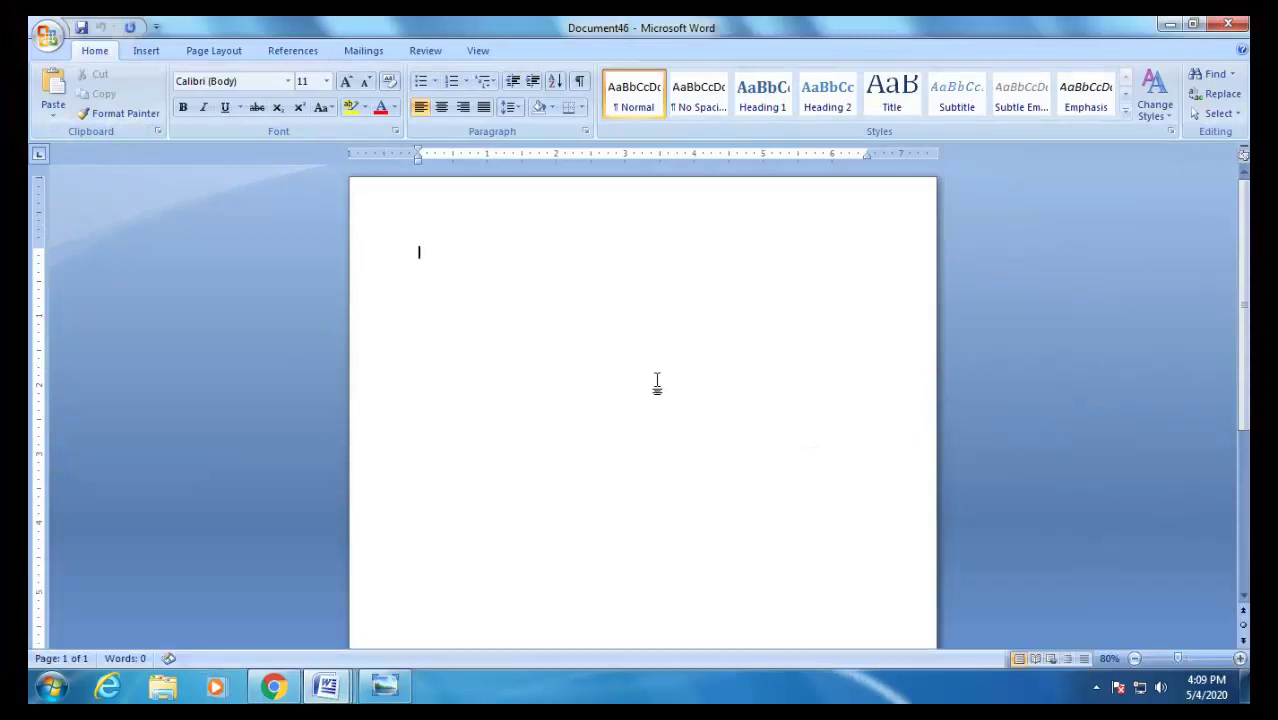
- Bring the Document40 window to the front with Alt+Tab
key("alt+Tab")
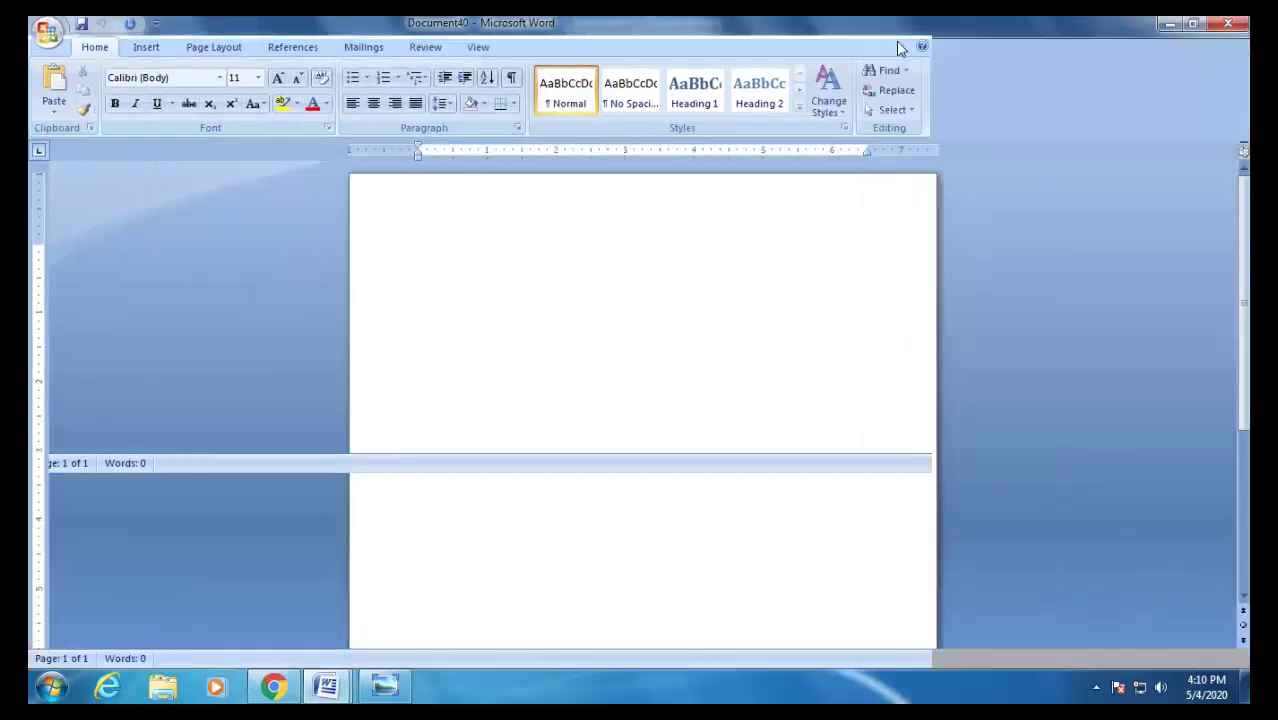
- Create a new blank document, minimize every Word window, and restore then minimize Document40
key("ctrl+n")
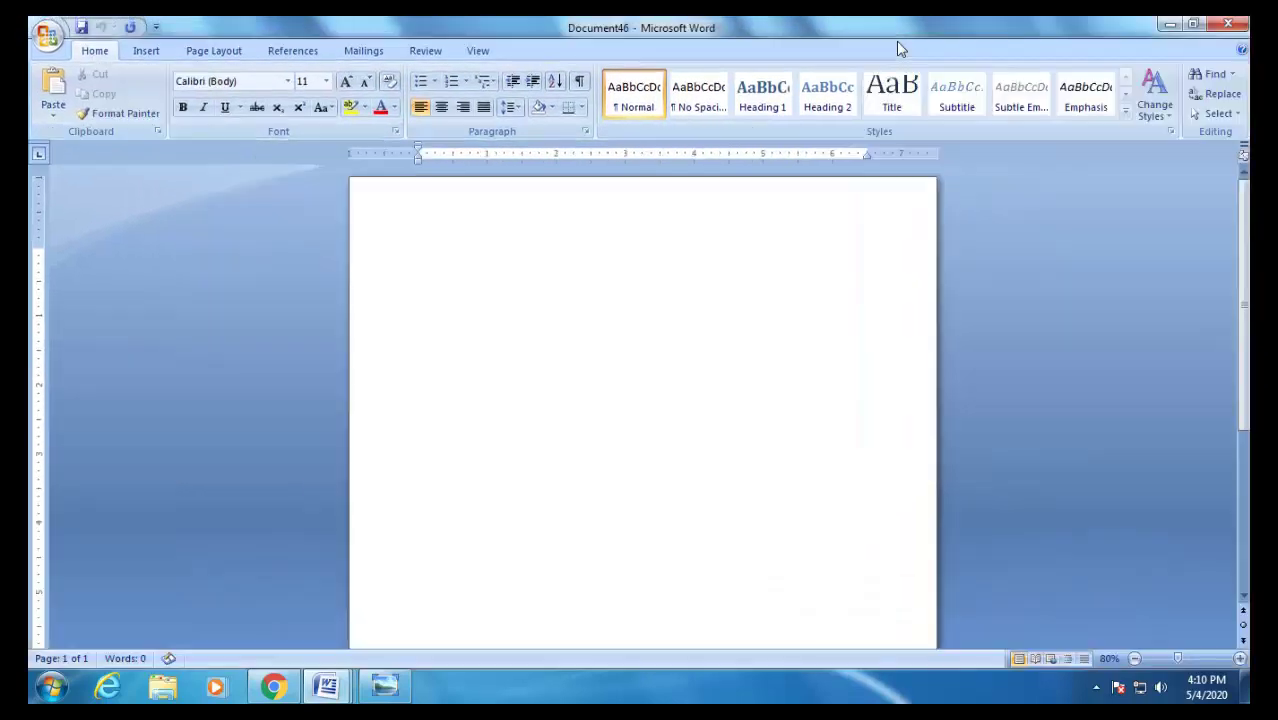
left_click(1168, 24)
left_click(1168, 24)
left_click(1168, 24)
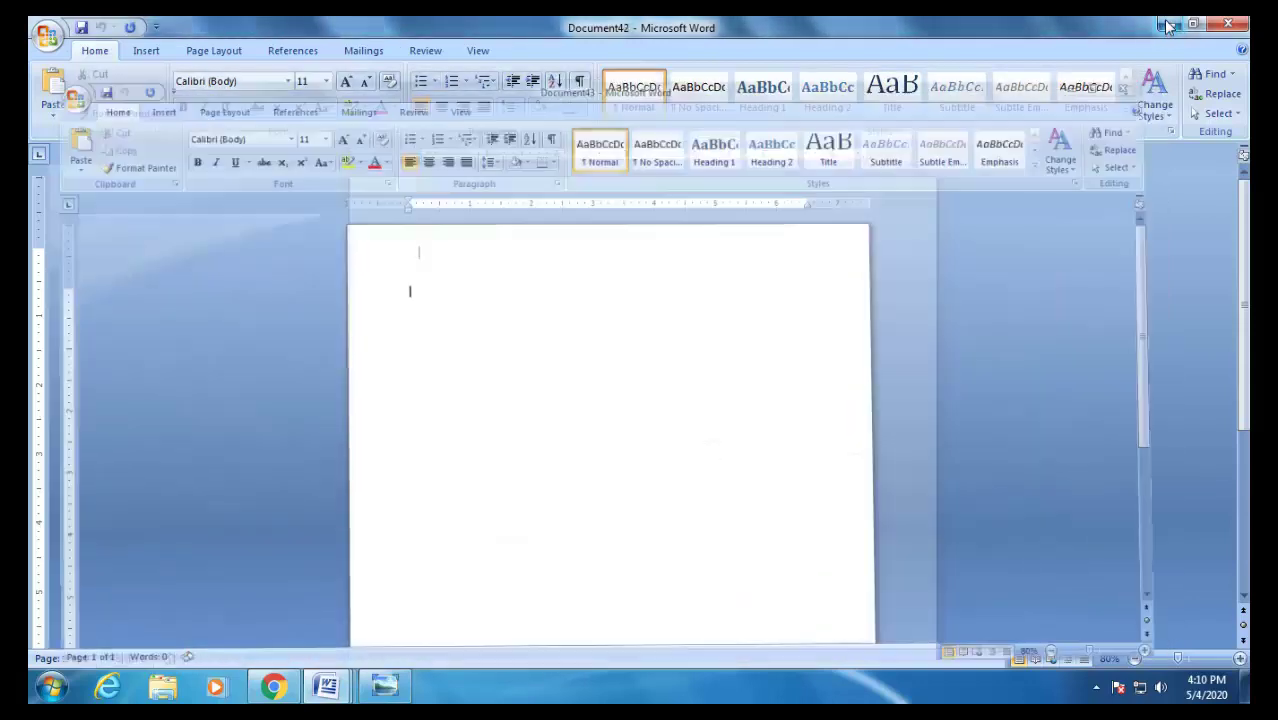
left_click(1168, 24)
left_click(1168, 24)
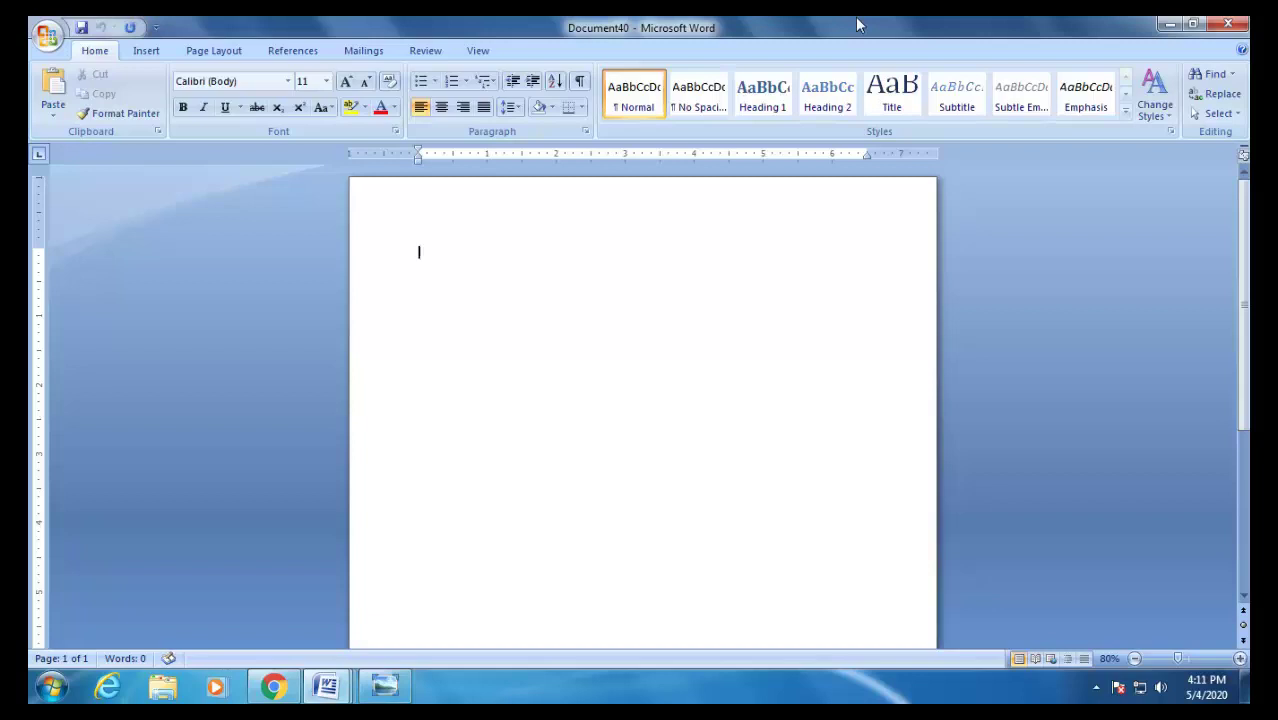
double_click(858, 24)
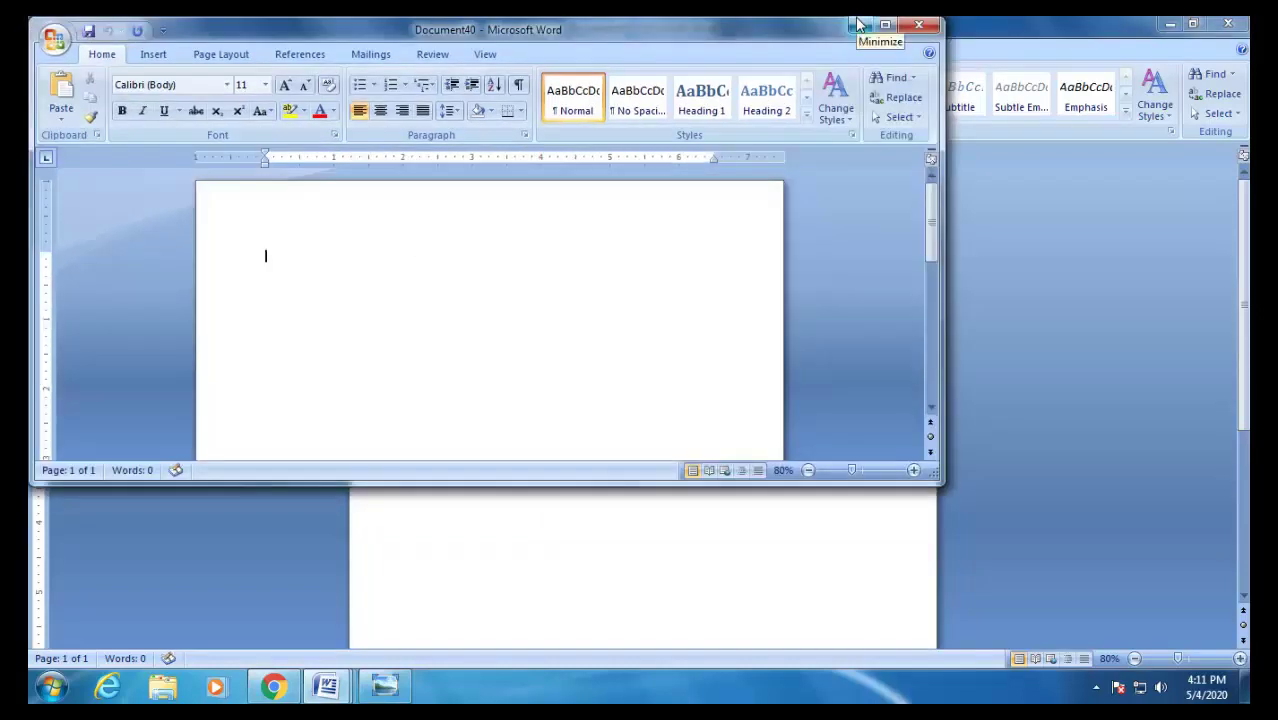
left_click(858, 24)
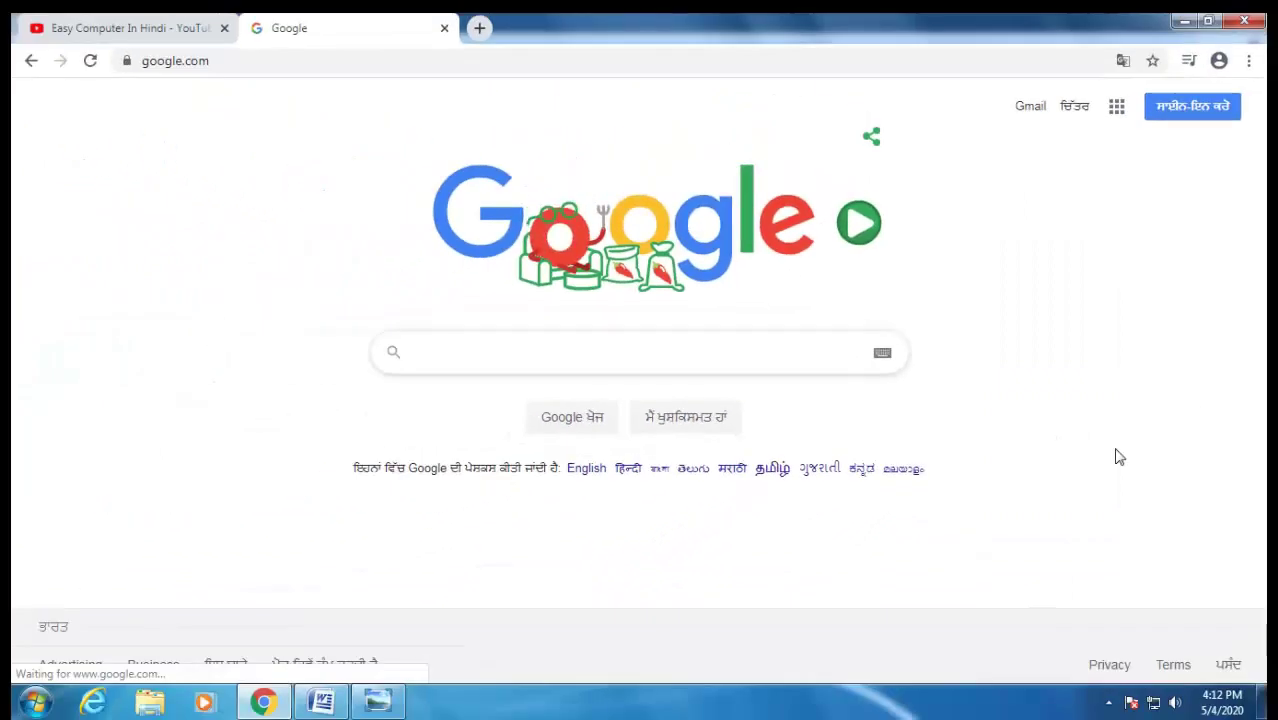
- Toggle the Google page into full screen and back, then minimize Chrome
key("F11")
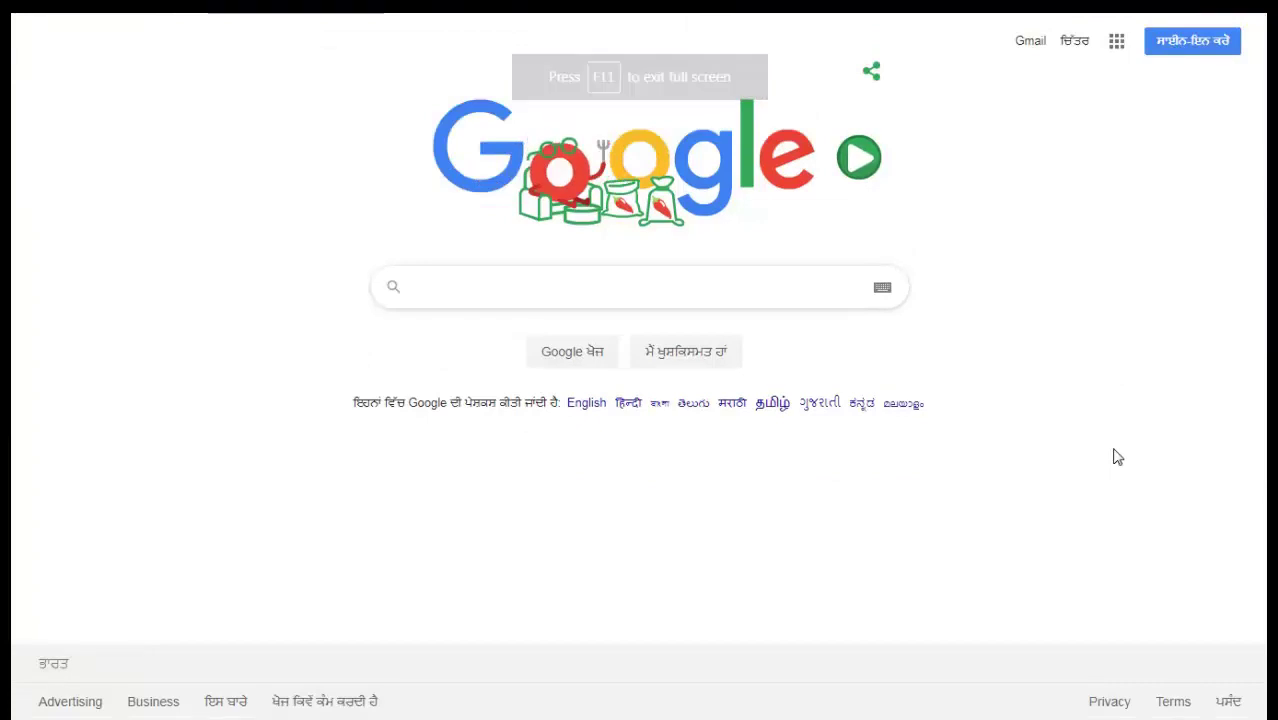
key("F11")
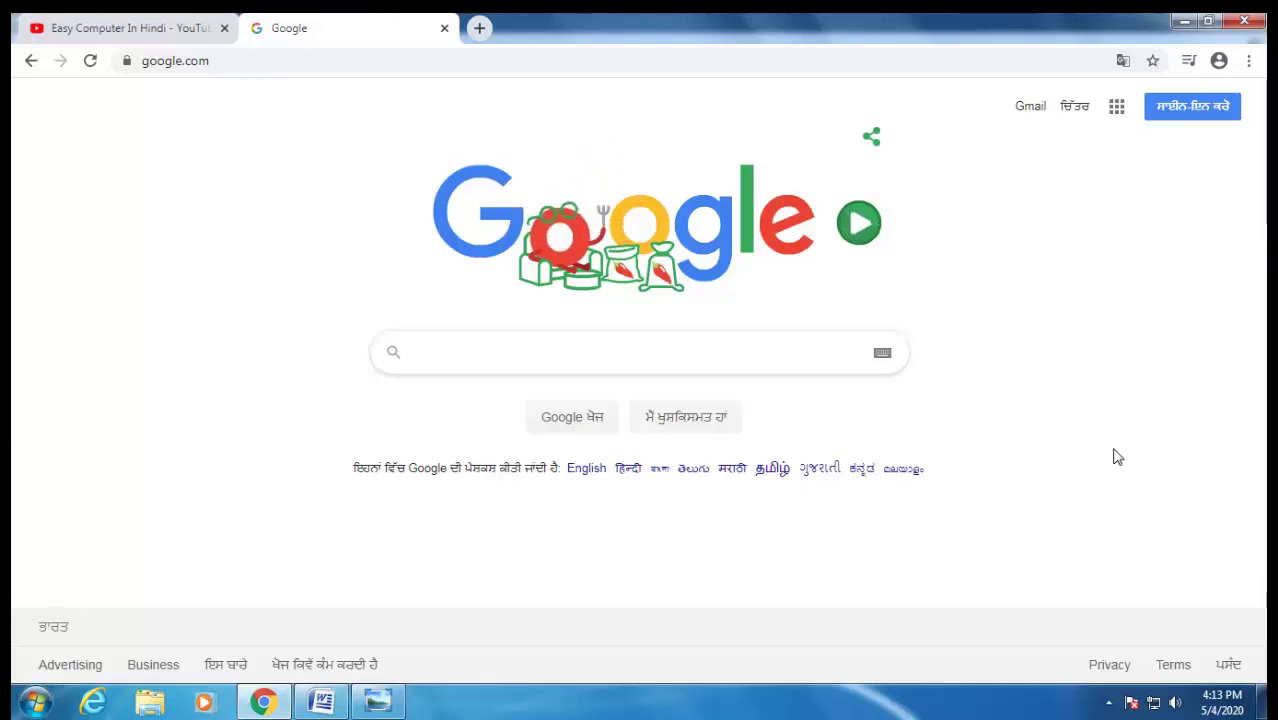
mouse_move(1113, 275)
left_mouse_down()
mouse_move(1195, 65)
mouse_move(1217, 142)
left_mouse_up()
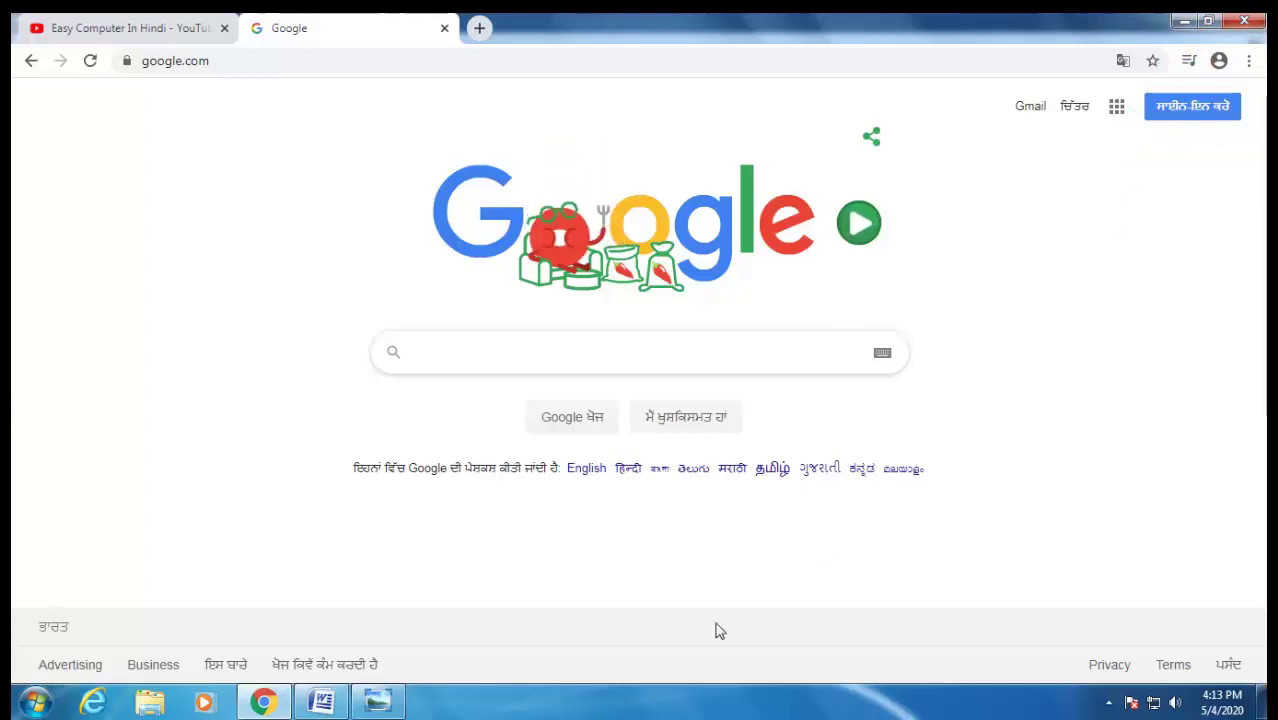
left_click(1184, 22)
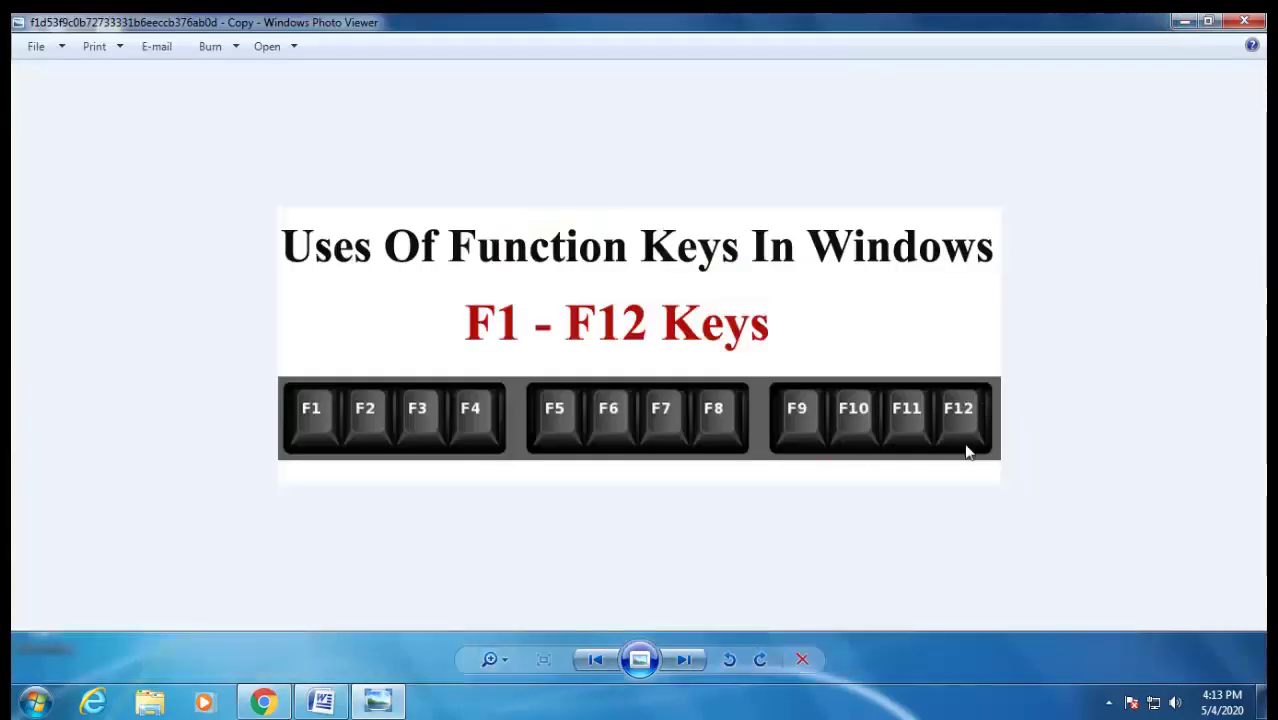
- Switch to Document41 and open, then cancel, the Save As window
left_click(330, 704)
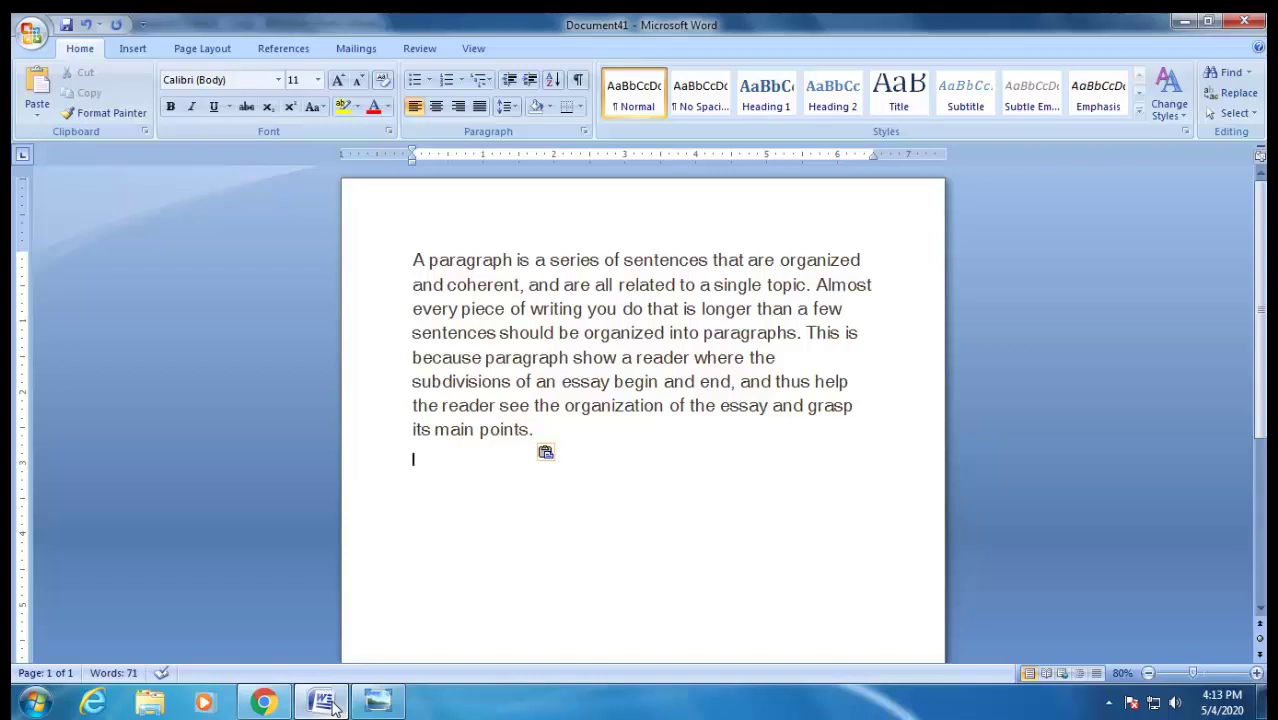
key("ctrl+s")
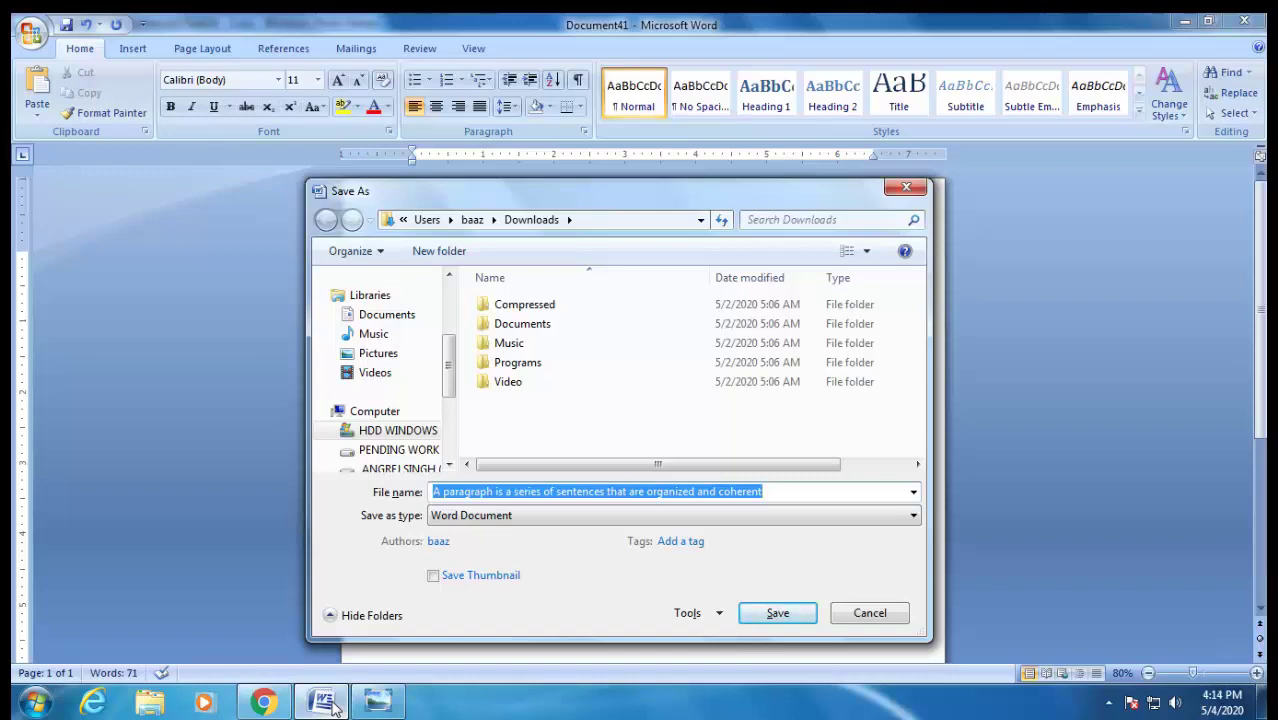
key("Escape")
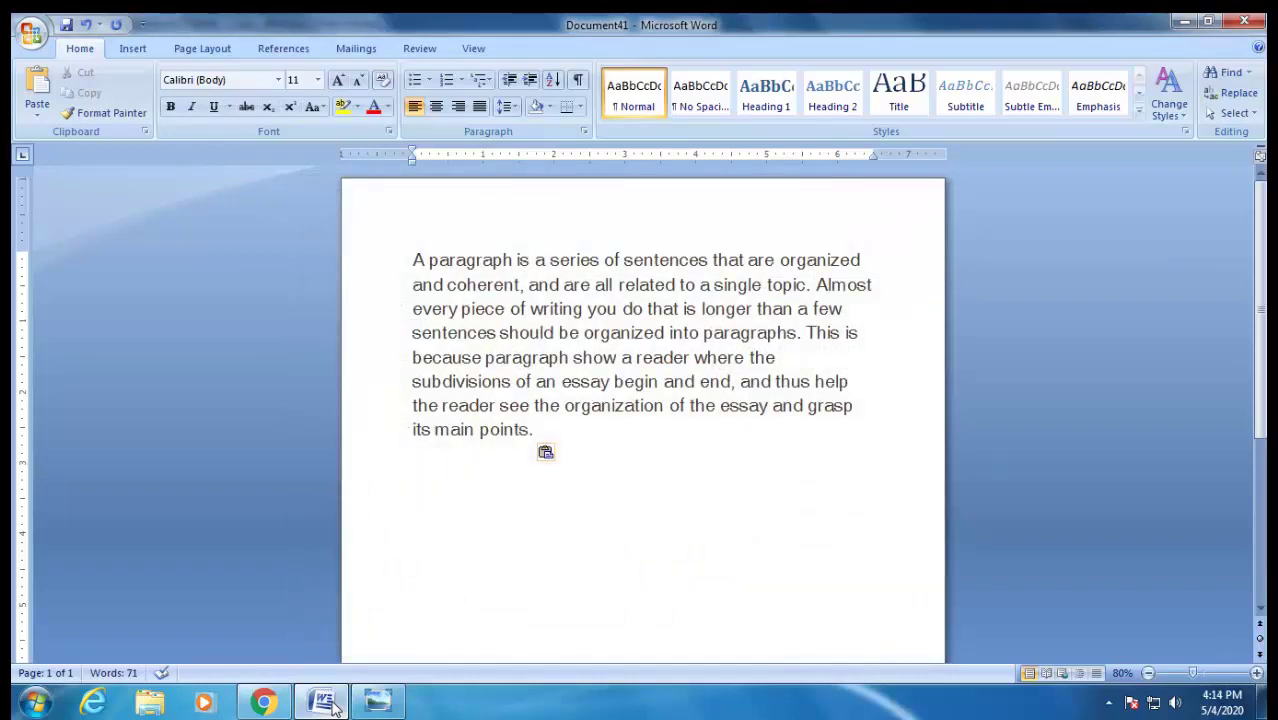
- Open and cancel the Open file window, then bring up the Print dialog
key("alt+f")
key("o")
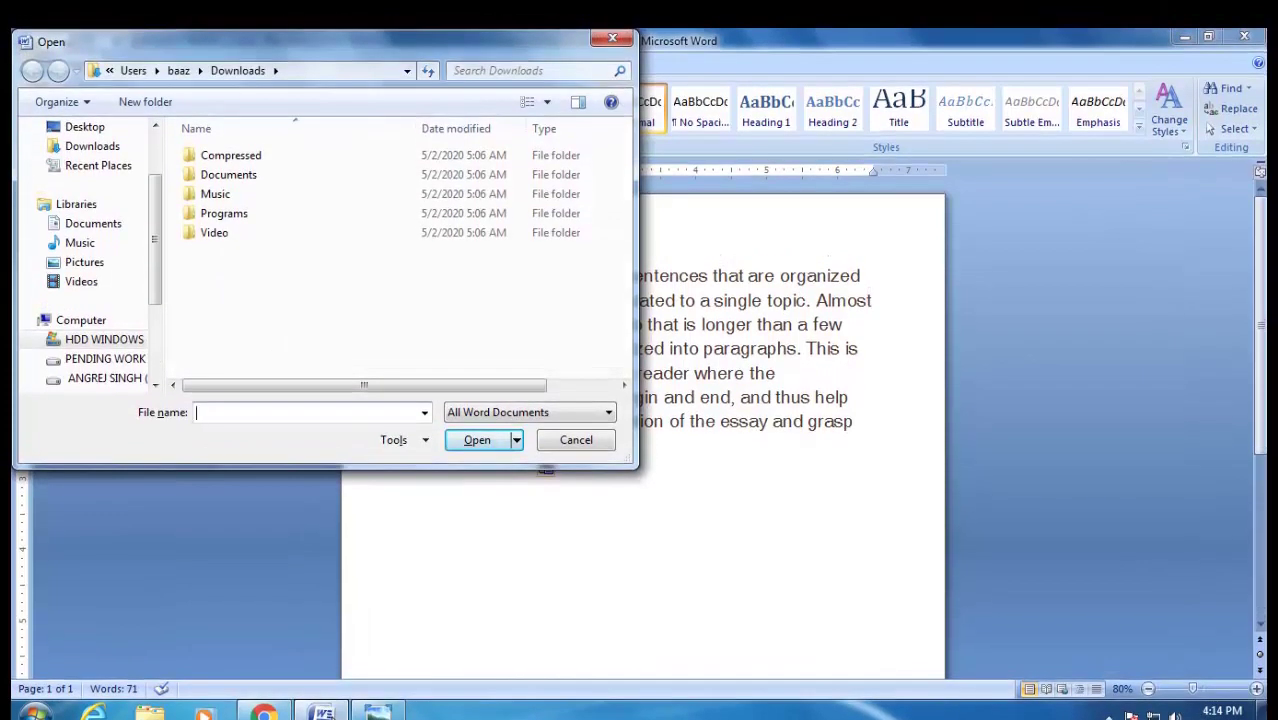
key("Escape")
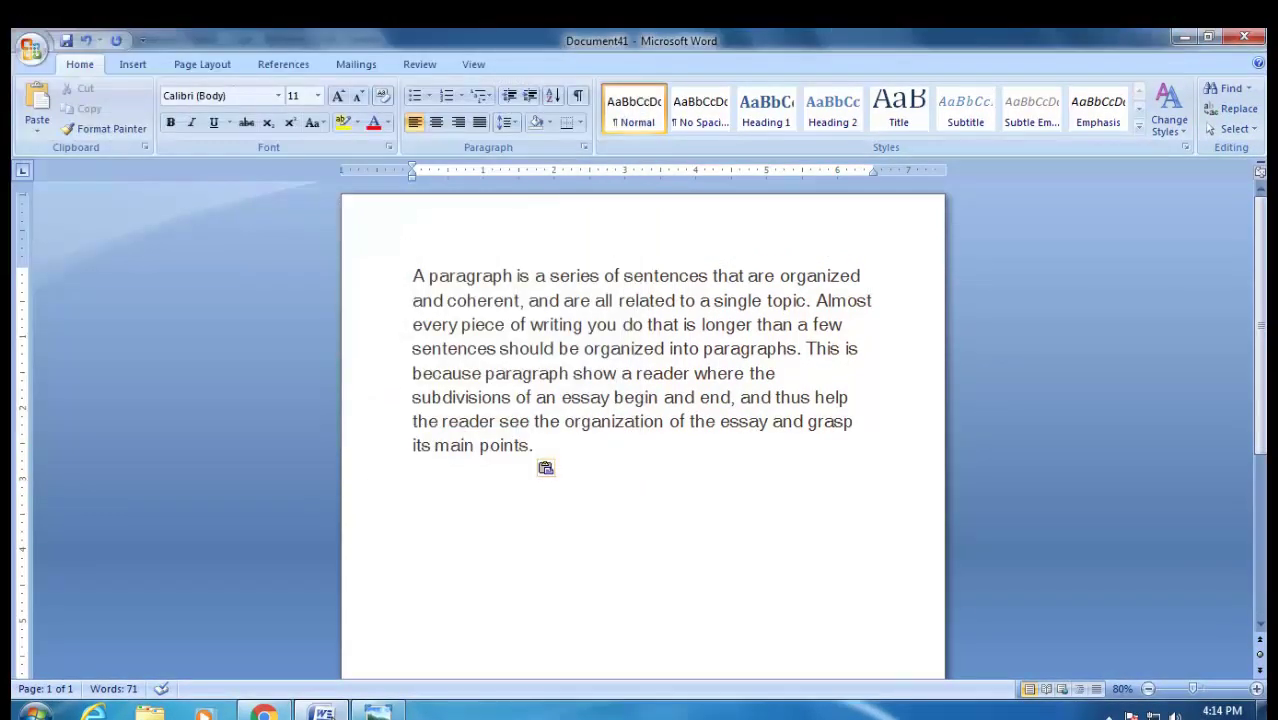
key("ctrl+p")
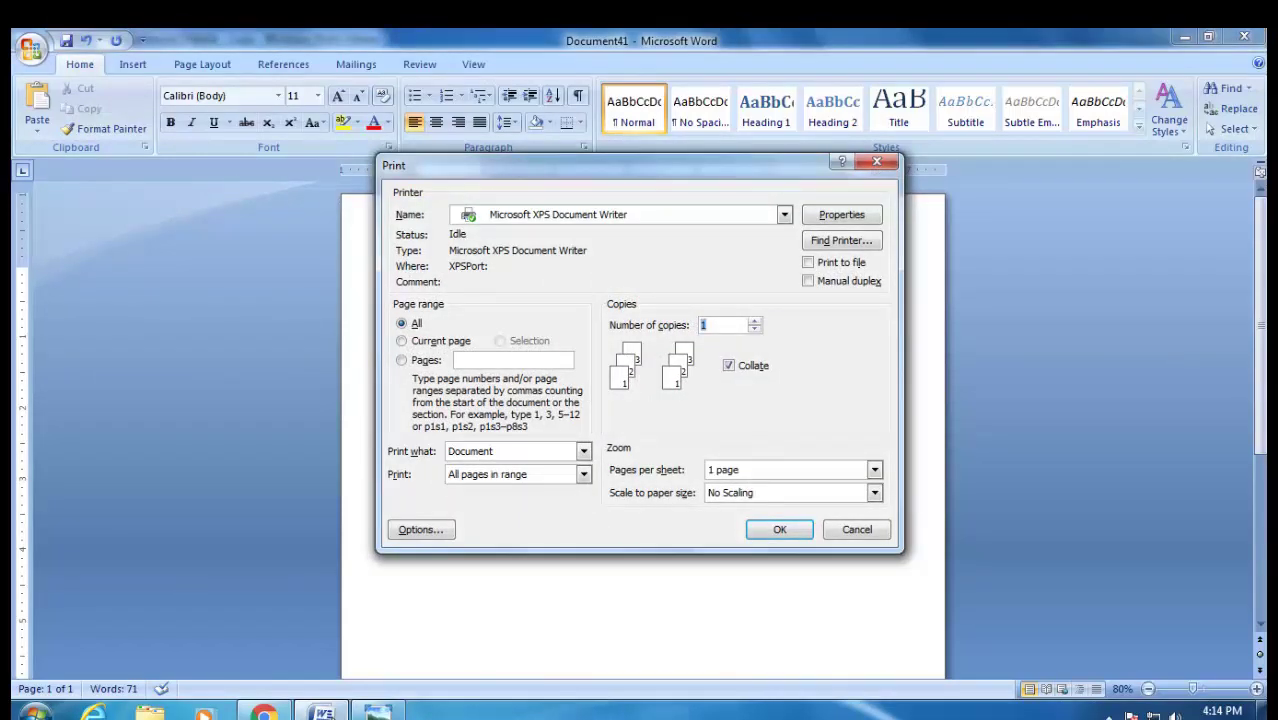
- Cancel the Print dialog without printing and minimize the Word window
key("Escape")
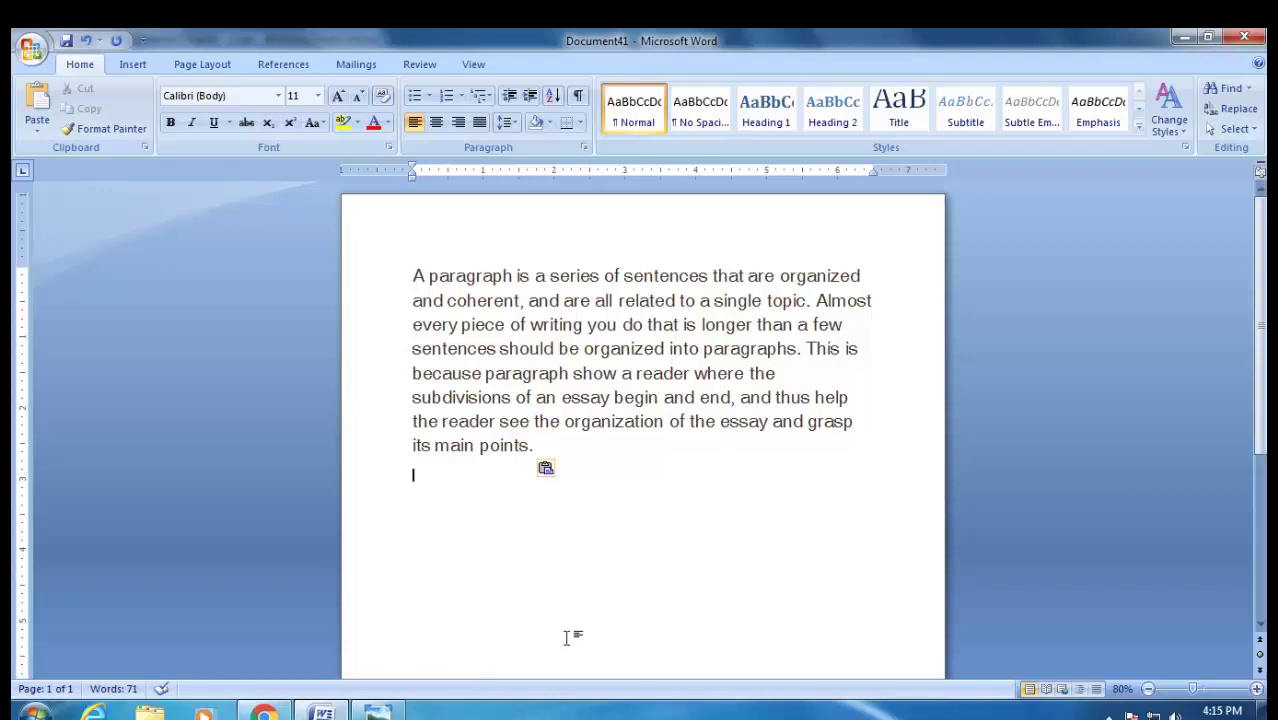
left_click(1184, 37)
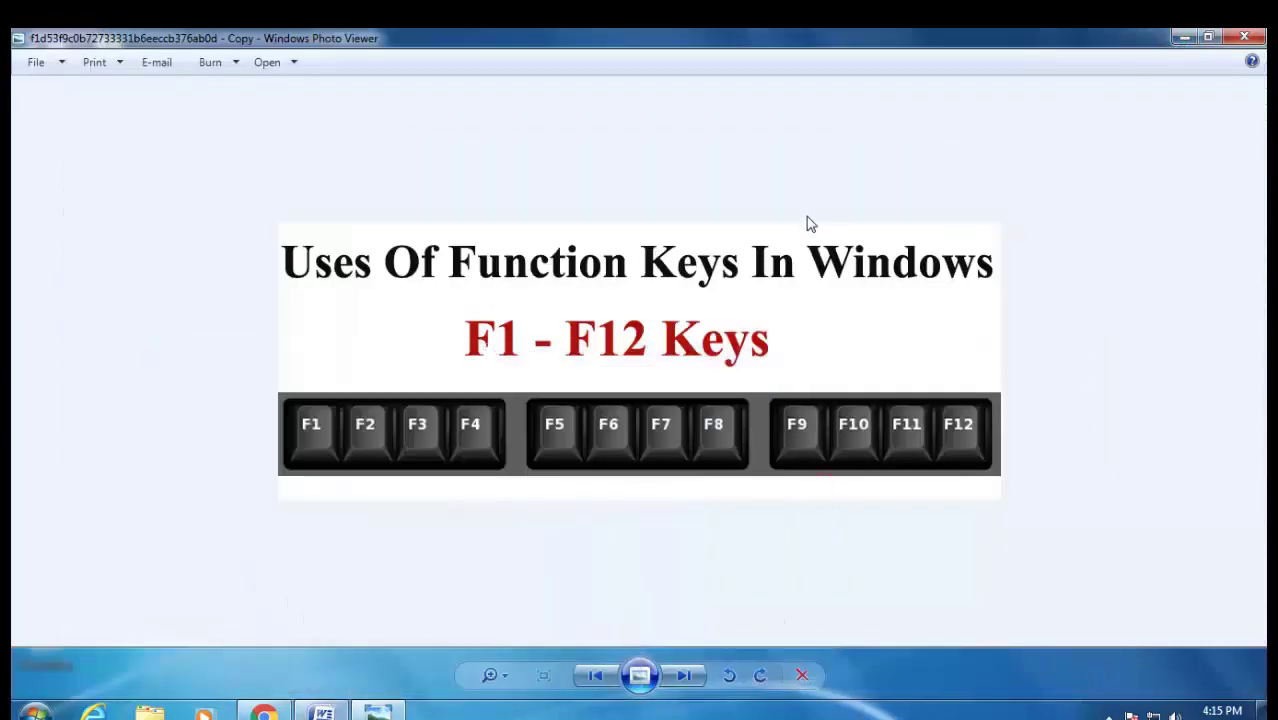